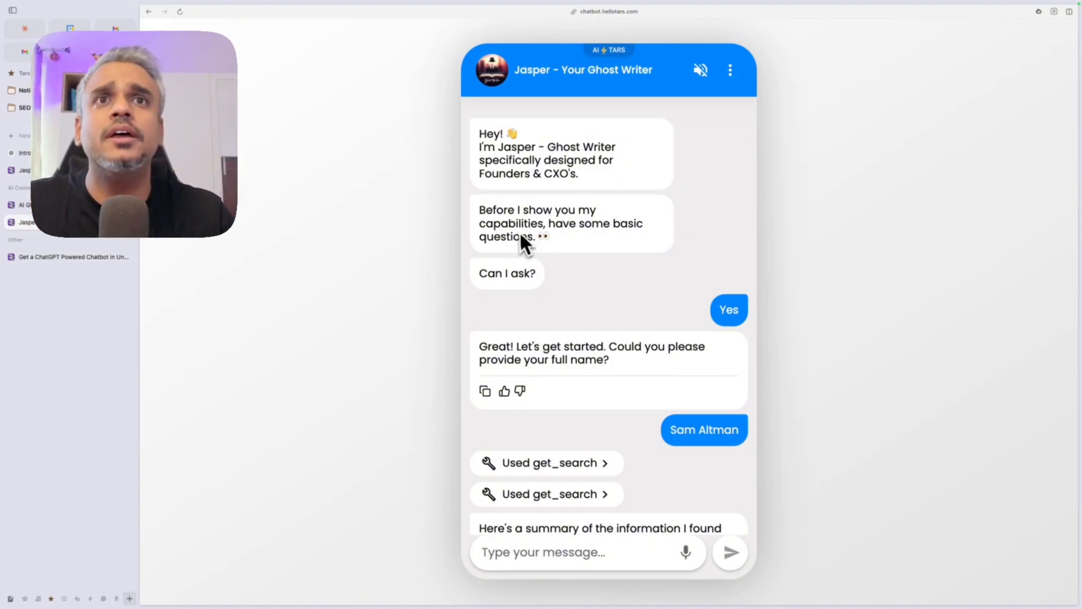
scroll(604, 339, down, 3)
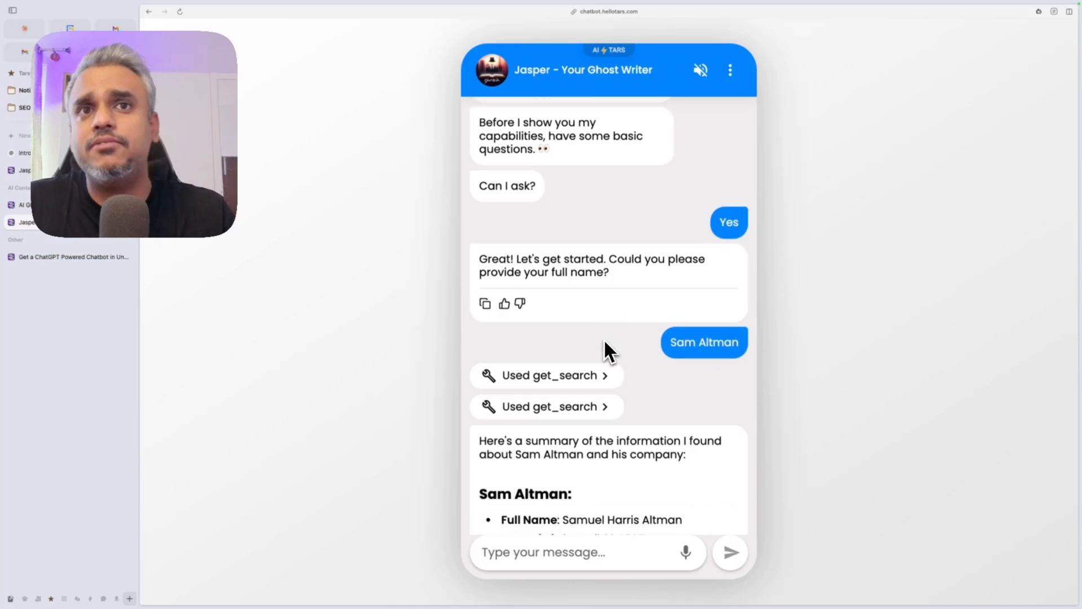
scroll(603, 339, up, 1)
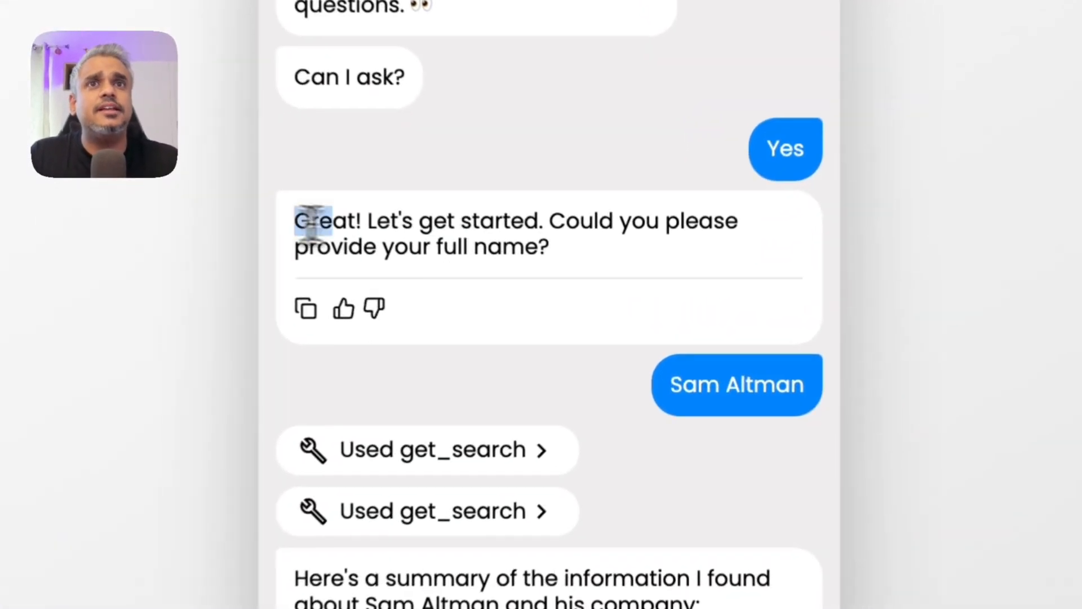
drag(482, 284, 631, 298)
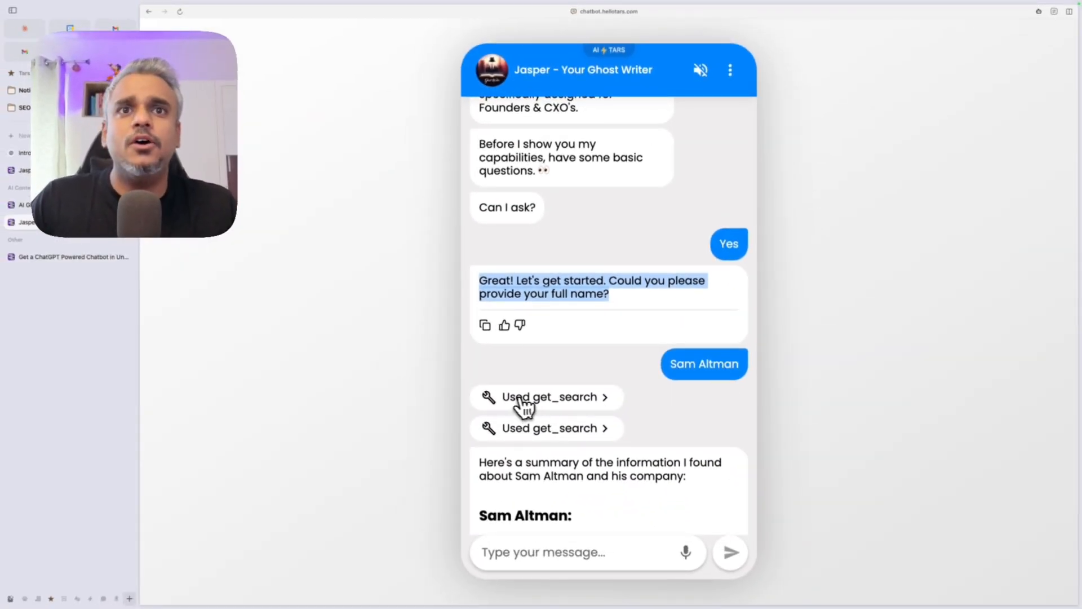
click(545, 404)
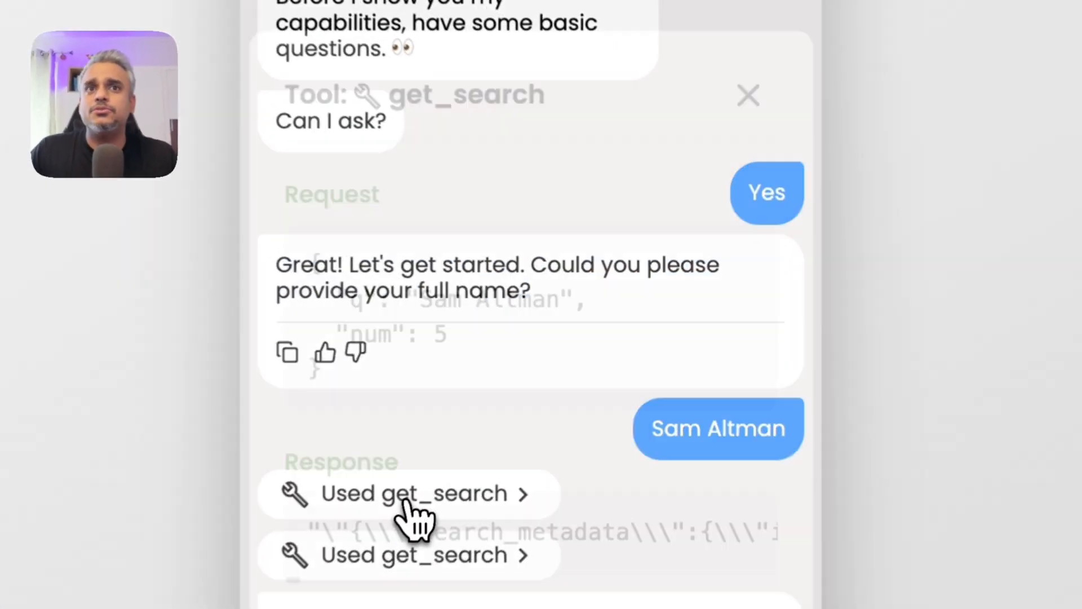
click(748, 95)
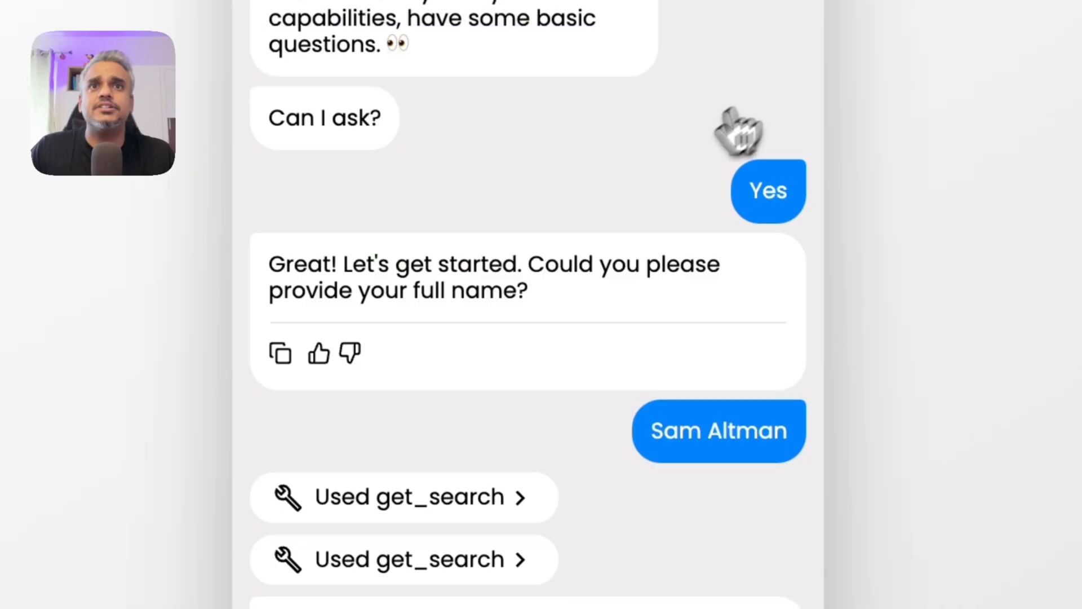
click(384, 516)
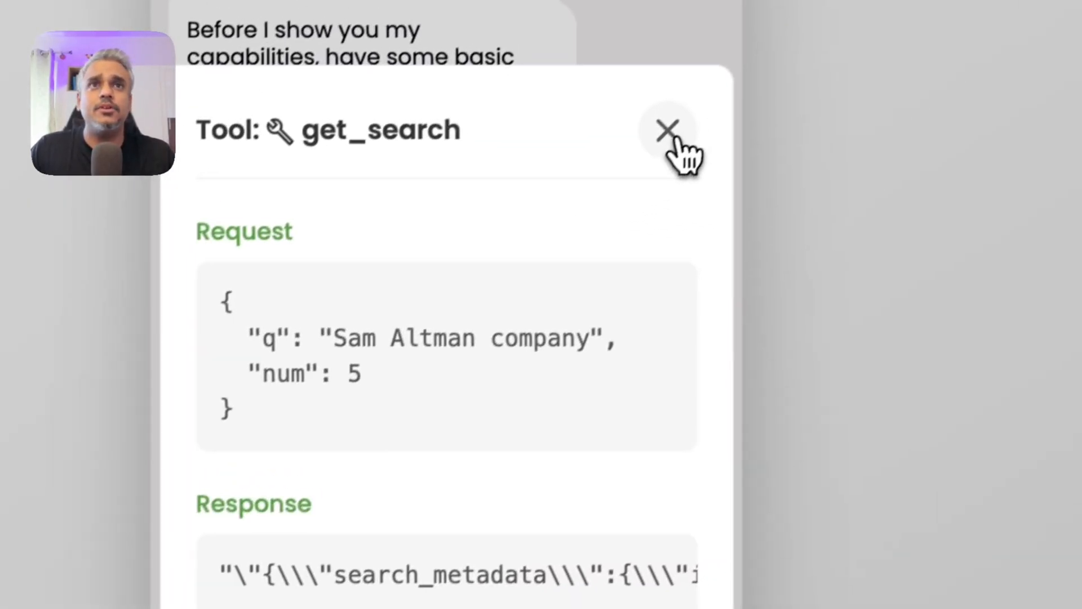
click(672, 138)
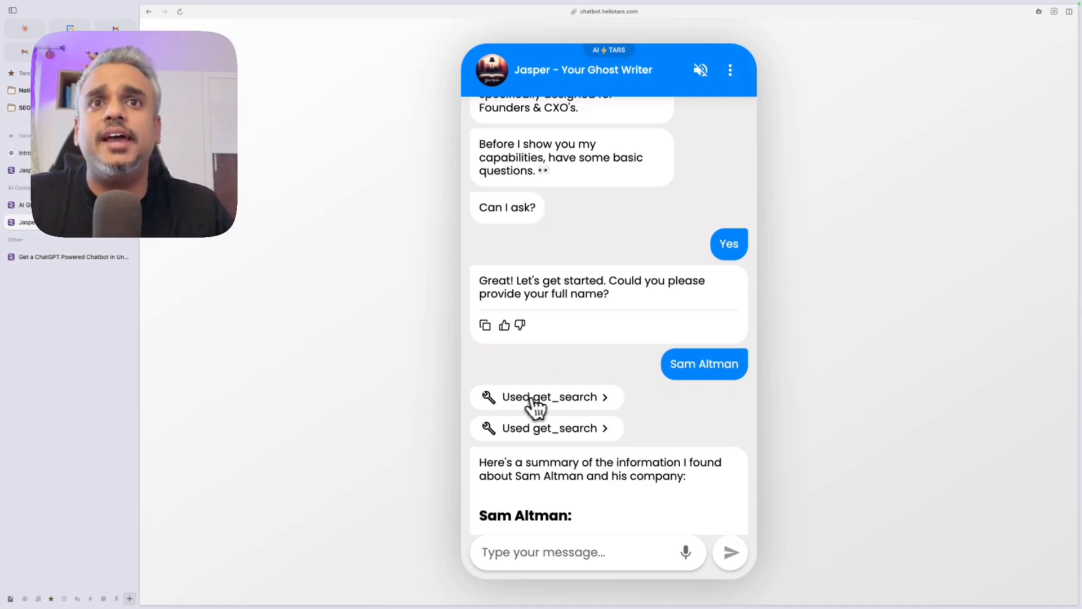
Step: Read through Jasper's founder and company summary, highlighting its OpenAI section
scroll(648, 435, down, 3)
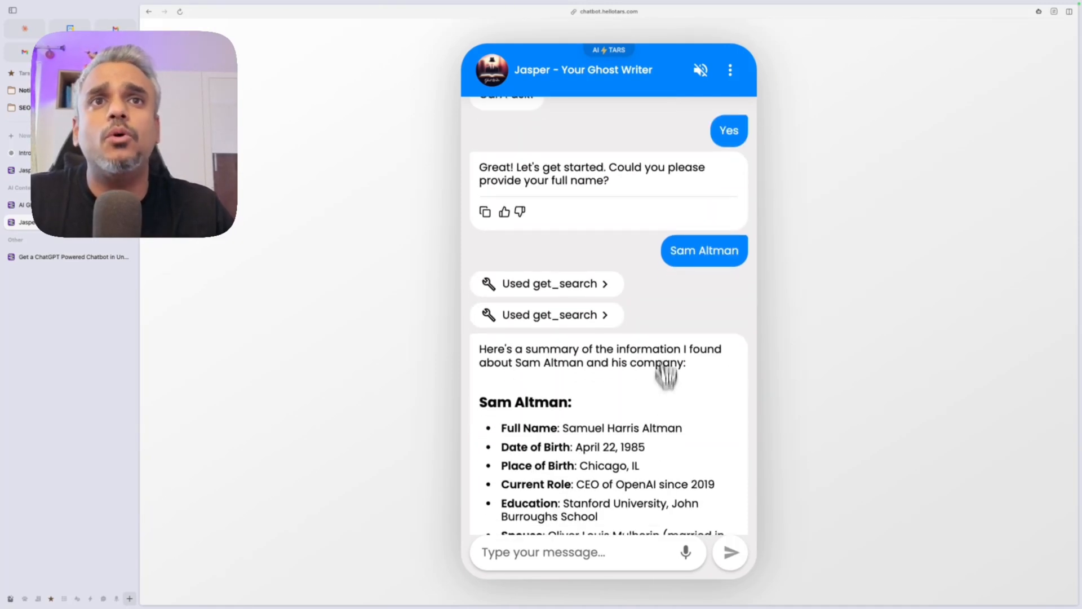
scroll(541, 394, down, 1)
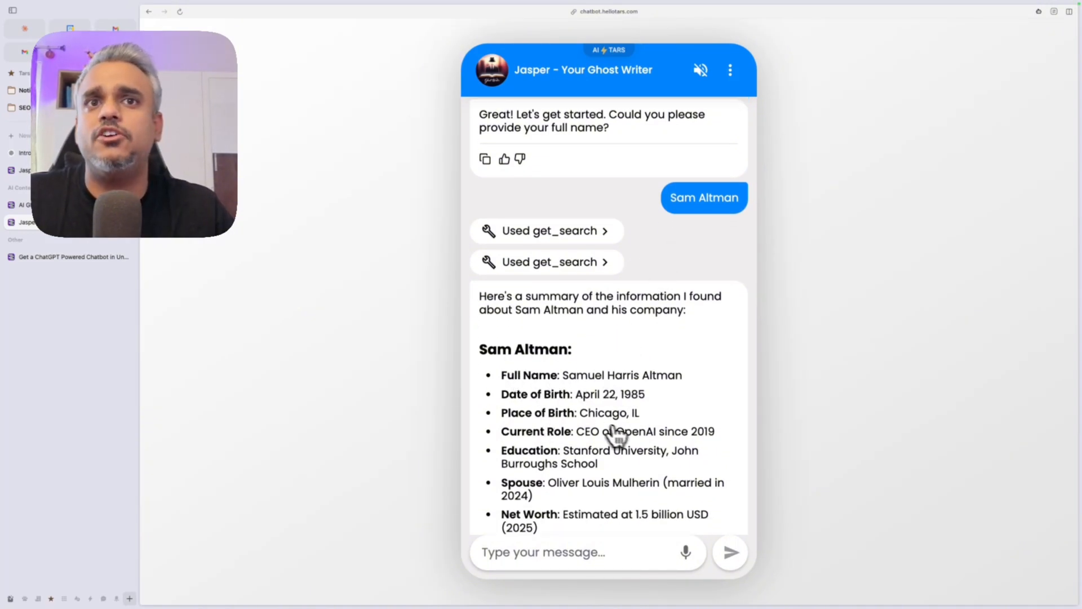
scroll(620, 437, down, 2)
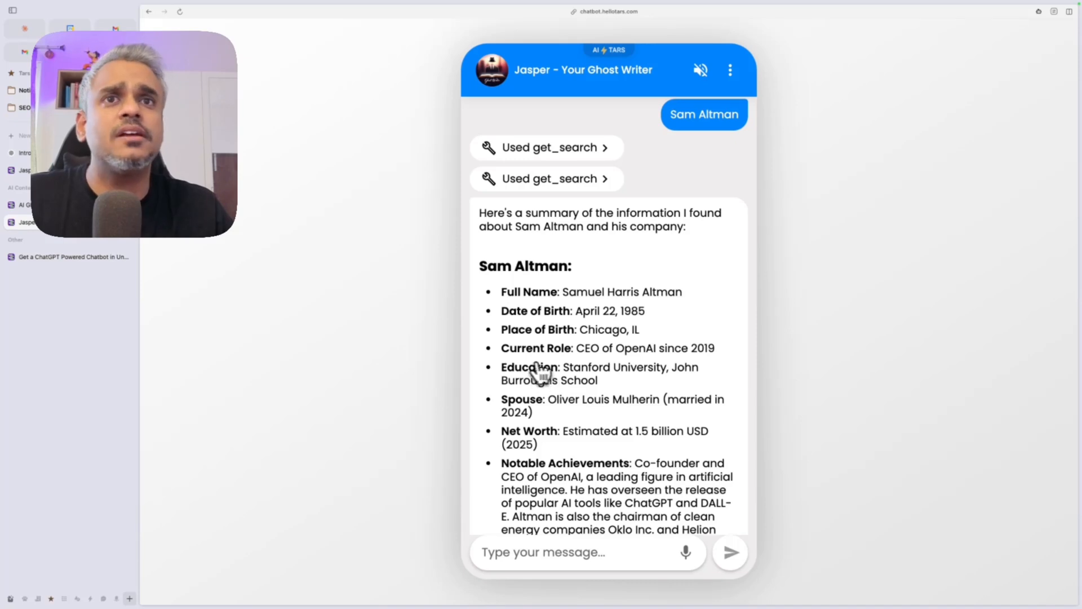
scroll(565, 416, down, 3)
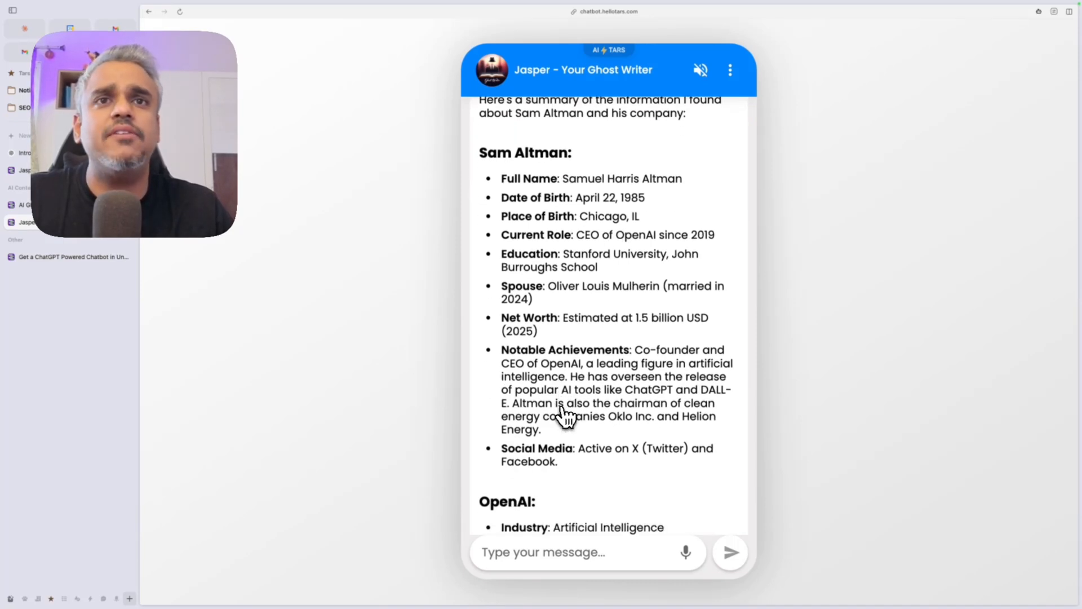
scroll(567, 370, down, 2)
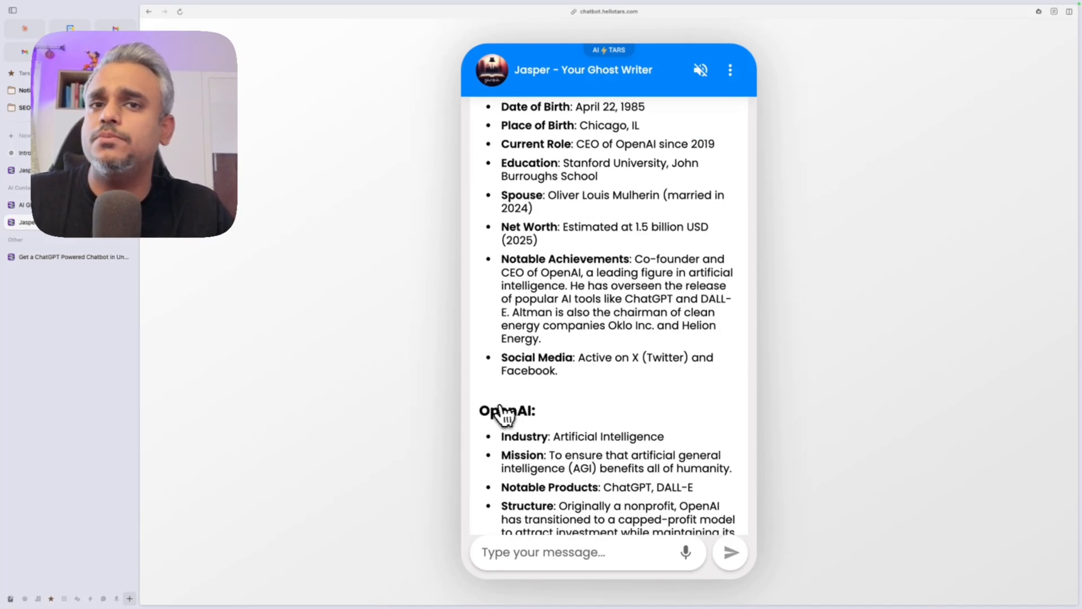
scroll(513, 442, down, 1)
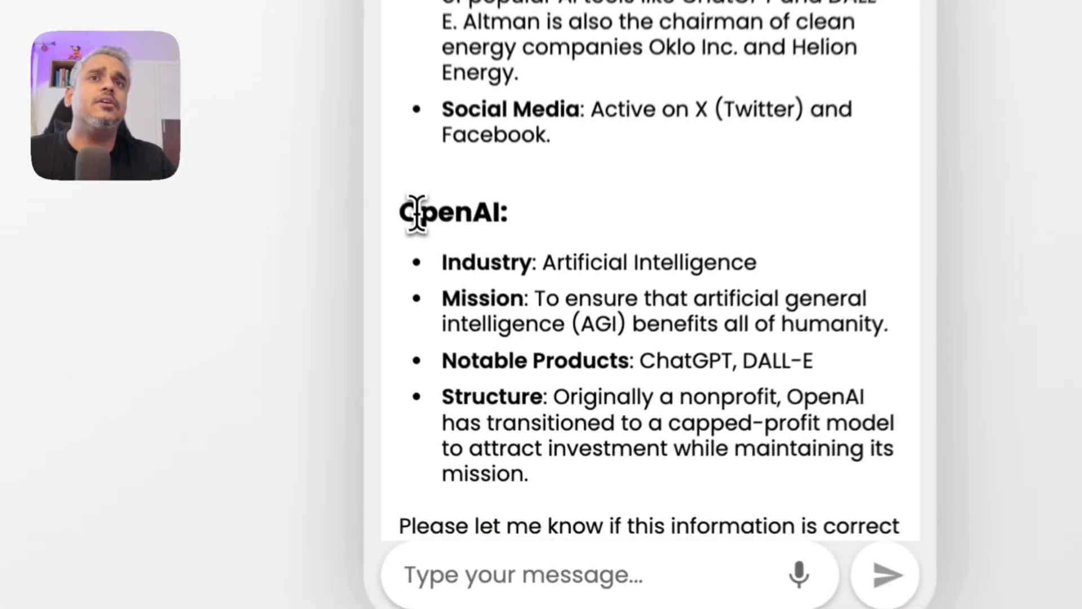
drag(490, 366, 616, 501)
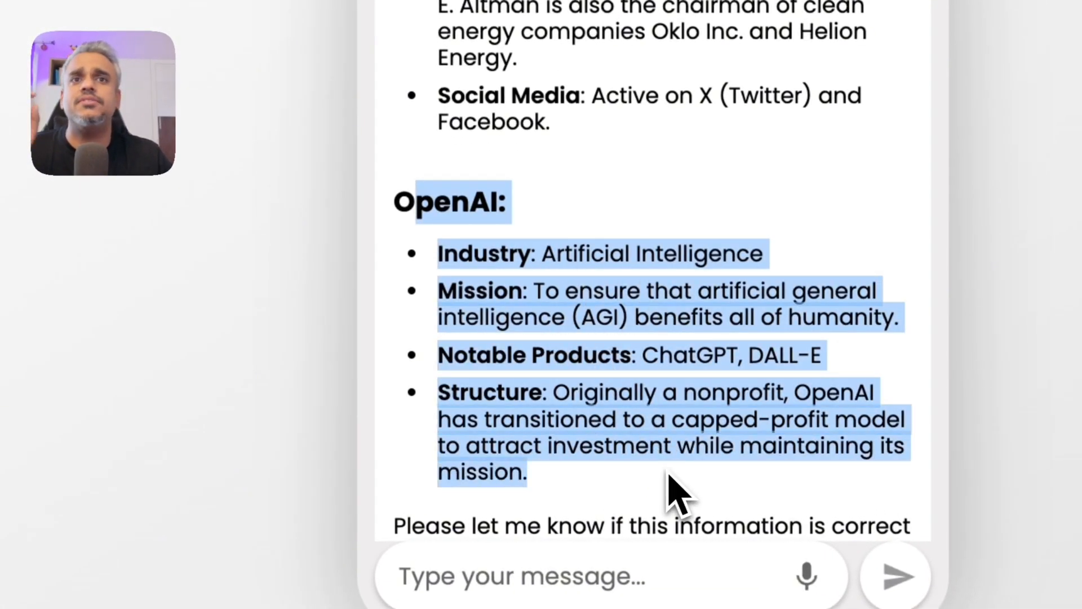
scroll(670, 482, down, 2)
scroll(662, 169, up, 5)
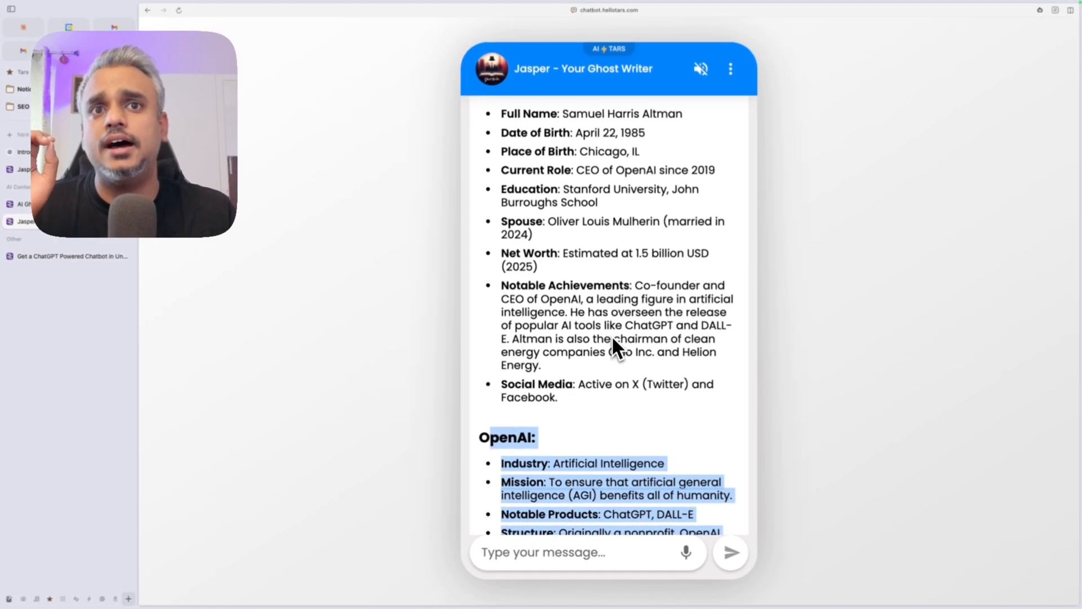
scroll(668, 166, up, 2)
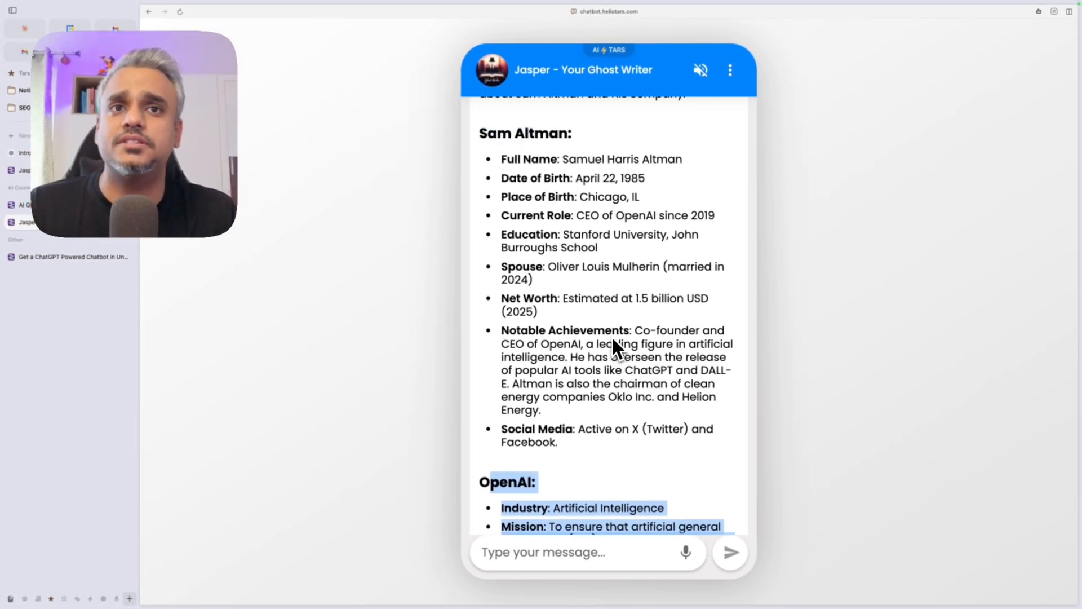
scroll(611, 335, down, 5)
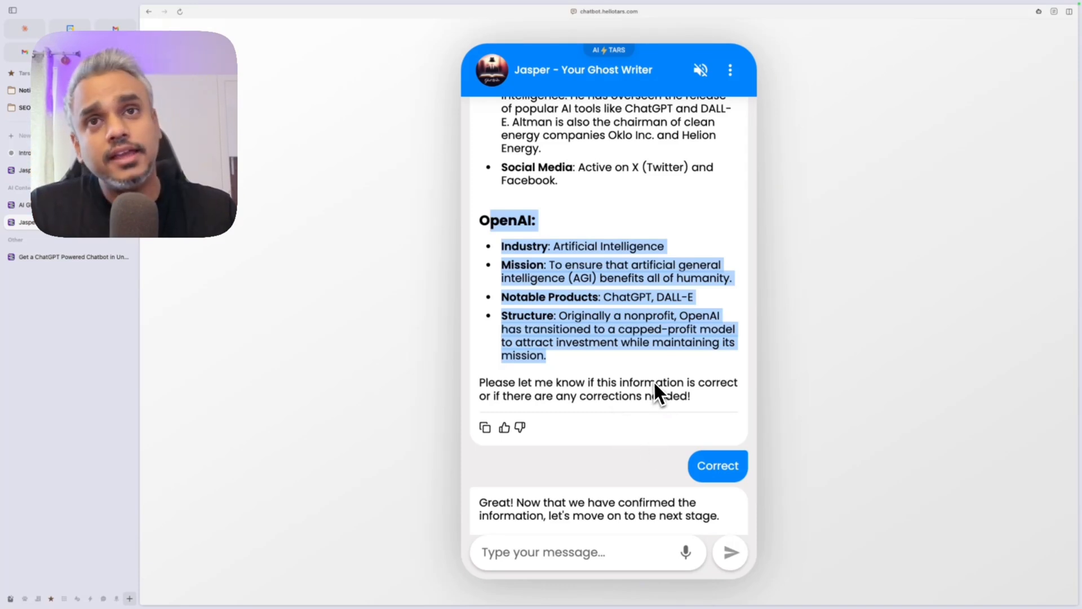
Step: Review the Stage 2 content options: LinkedIn post, Slack Message, Blog post and Video script
scroll(614, 248, up, 2)
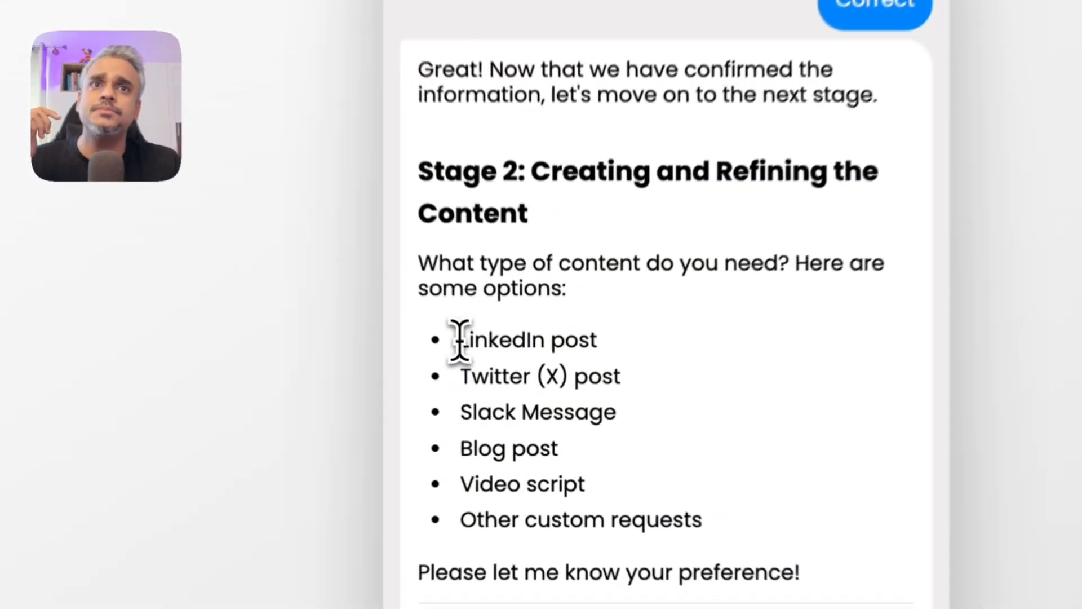
drag(501, 393, 584, 398)
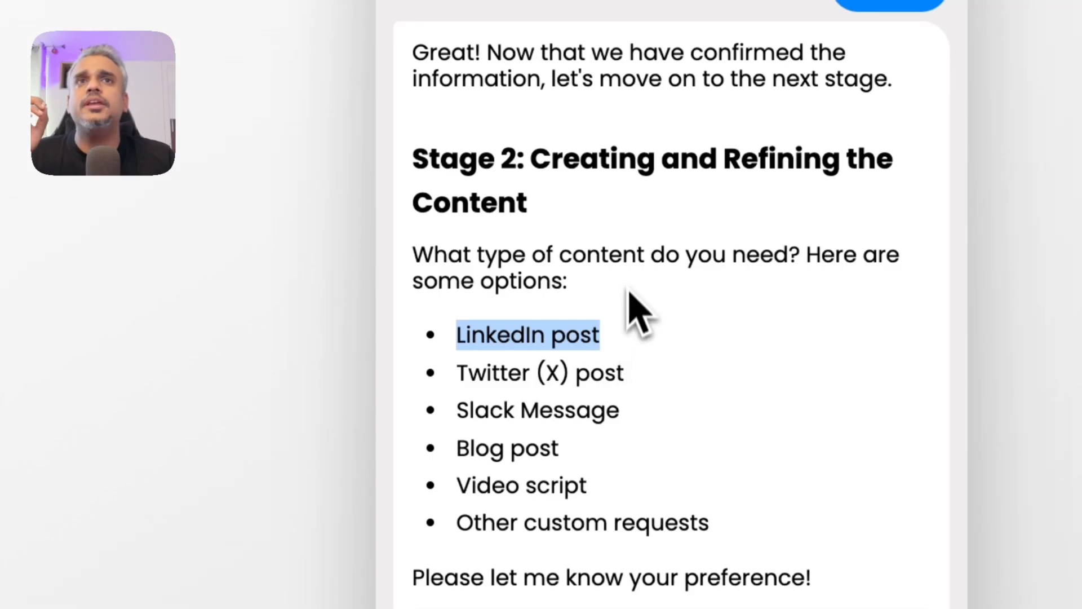
scroll(605, 338, up, 5)
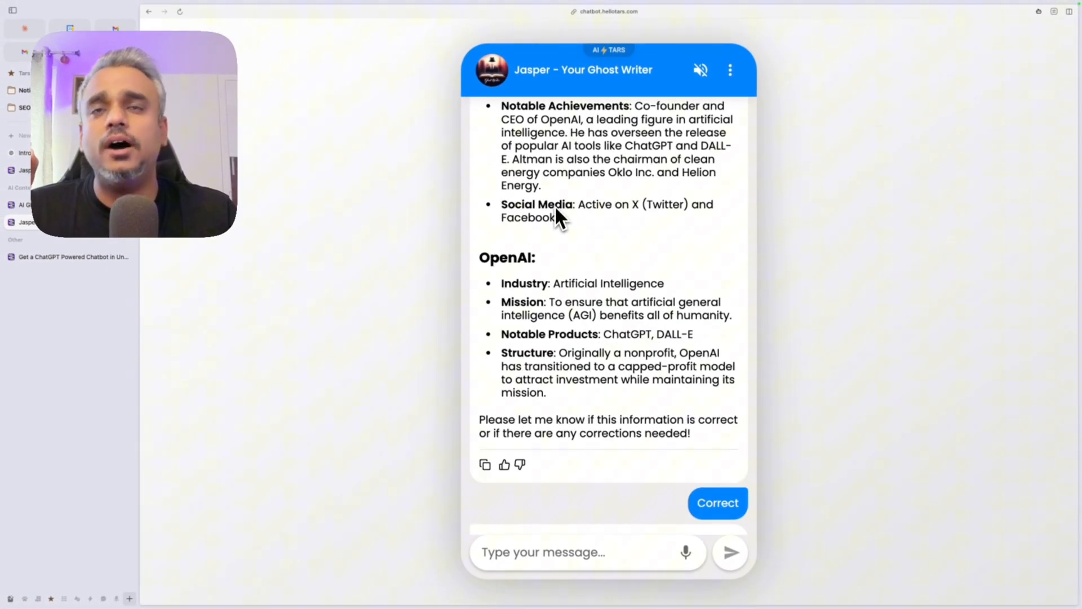
scroll(566, 291, down, 5)
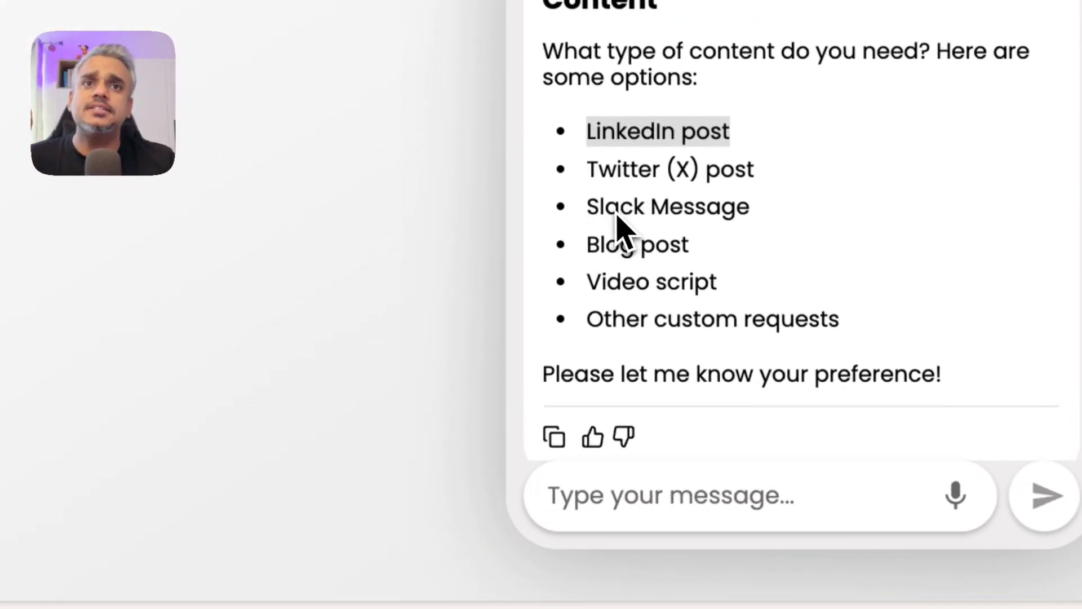
drag(600, 206, 778, 214)
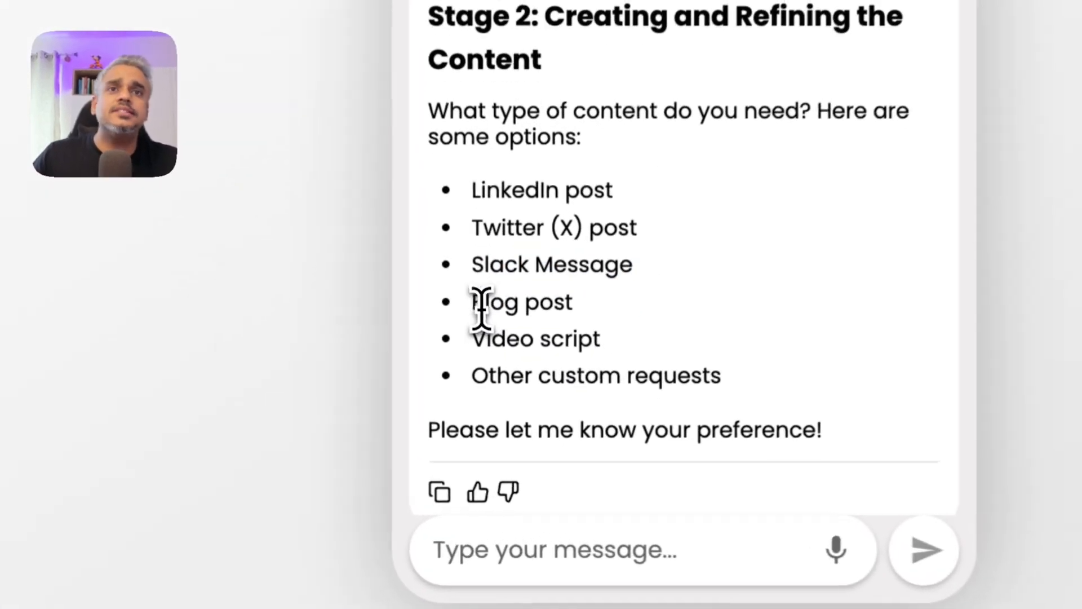
drag(507, 432, 543, 434)
drag(476, 345, 566, 375)
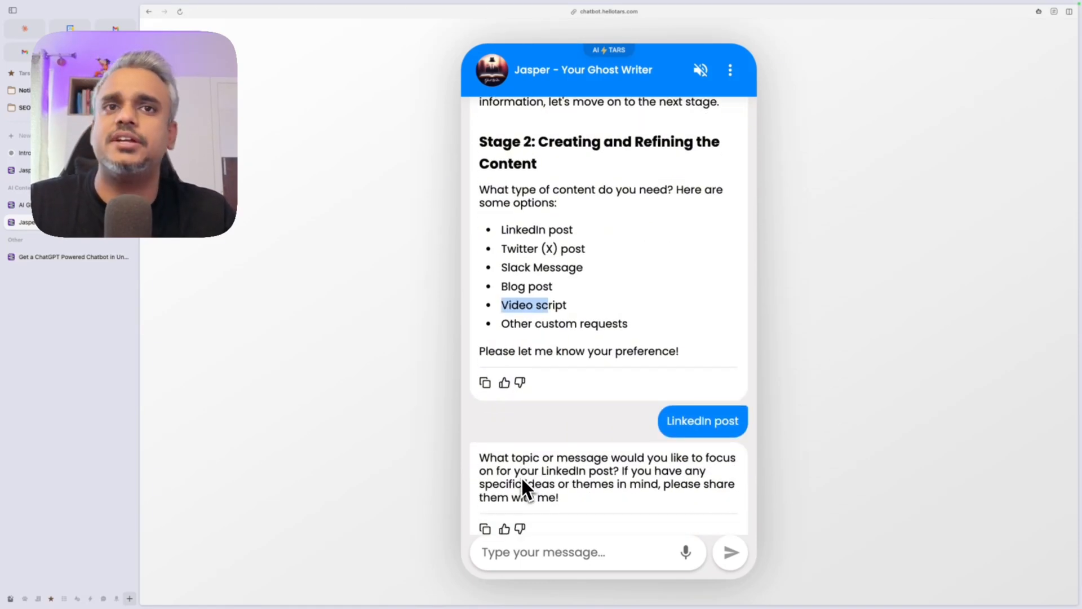
Step: Read Jasper's topic question, the OpenAI image API announcement topic and the LinkedIn draft's opening
drag(495, 457, 631, 476)
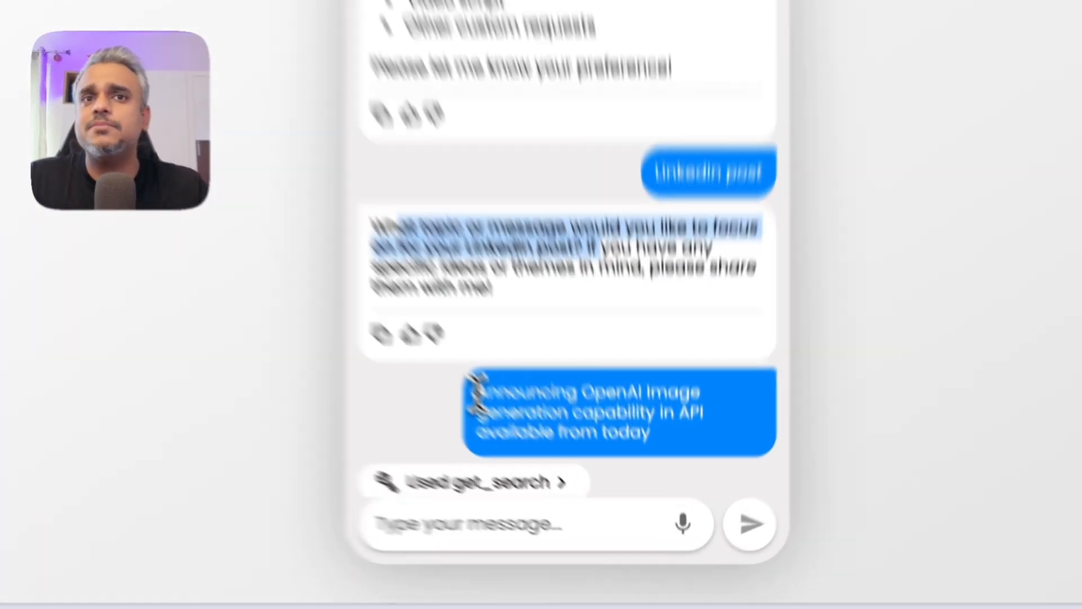
drag(549, 465, 665, 468)
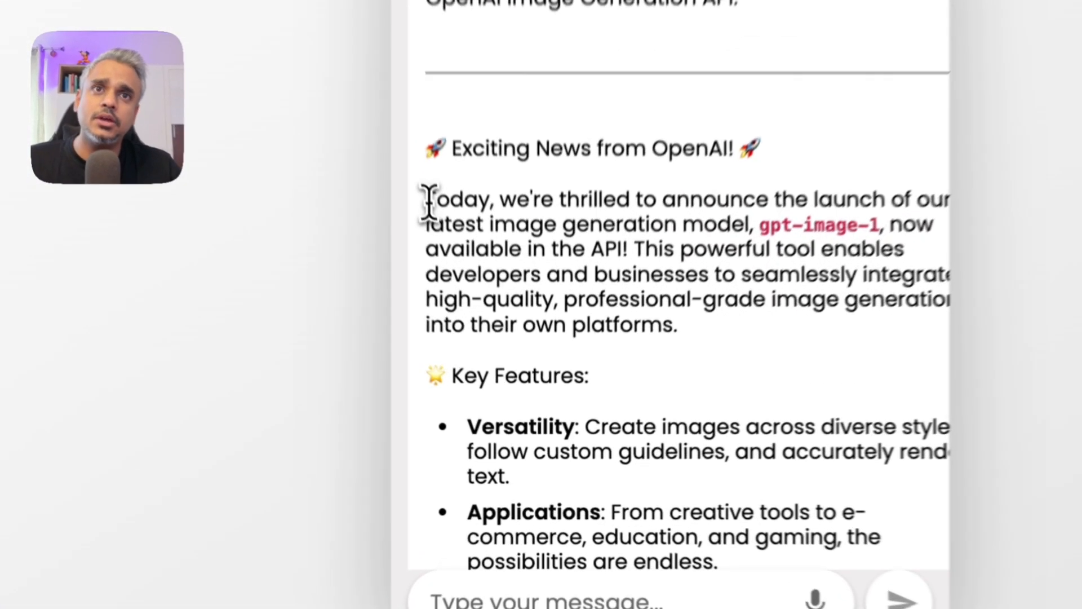
drag(480, 340, 599, 458)
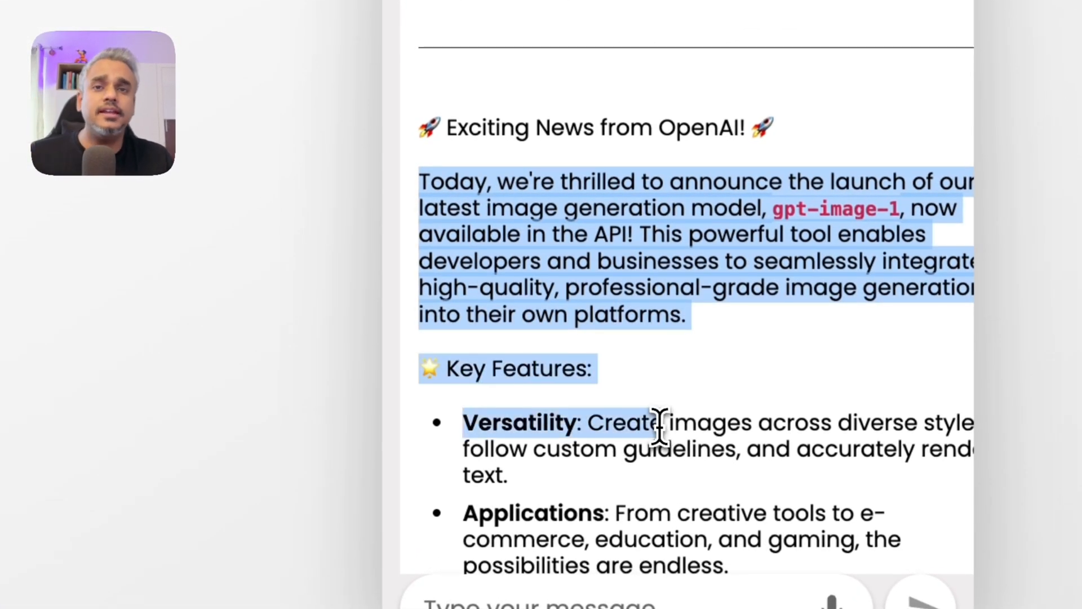
click(660, 426)
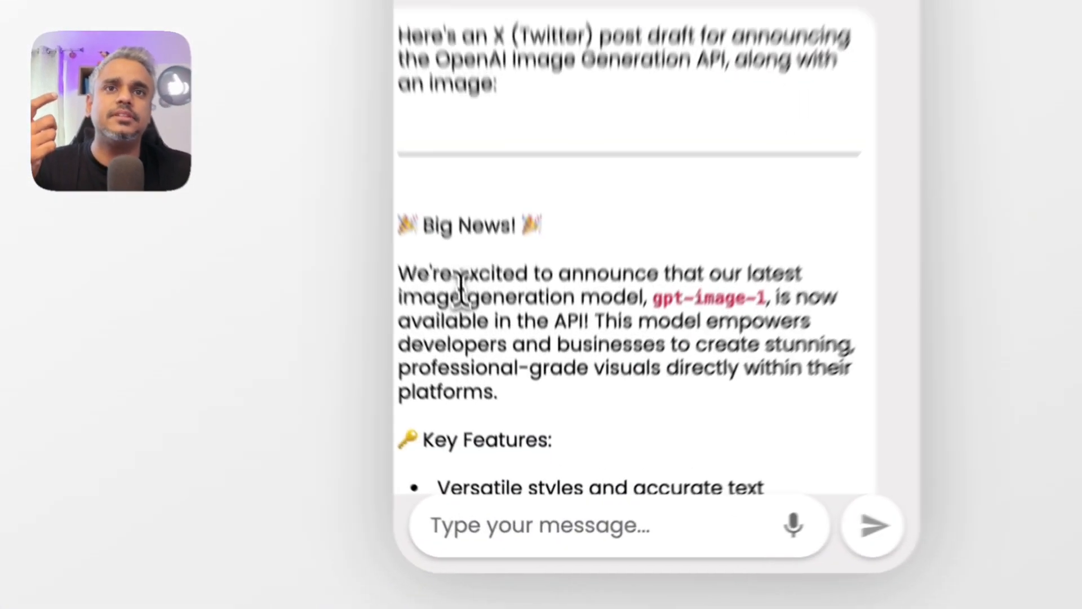
drag(494, 423, 591, 475)
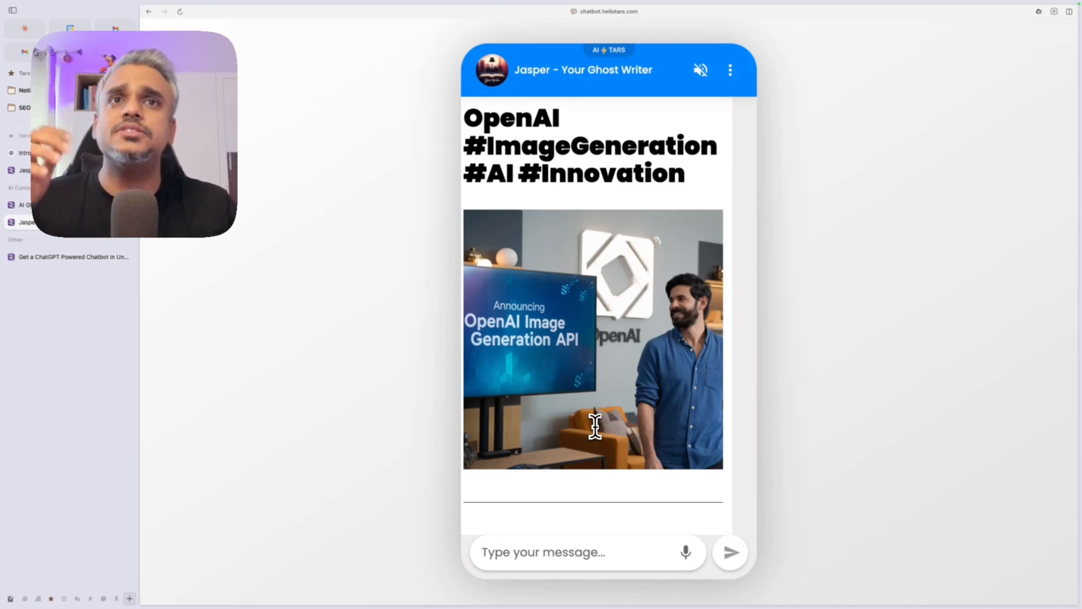
scroll(595, 426, up, 9)
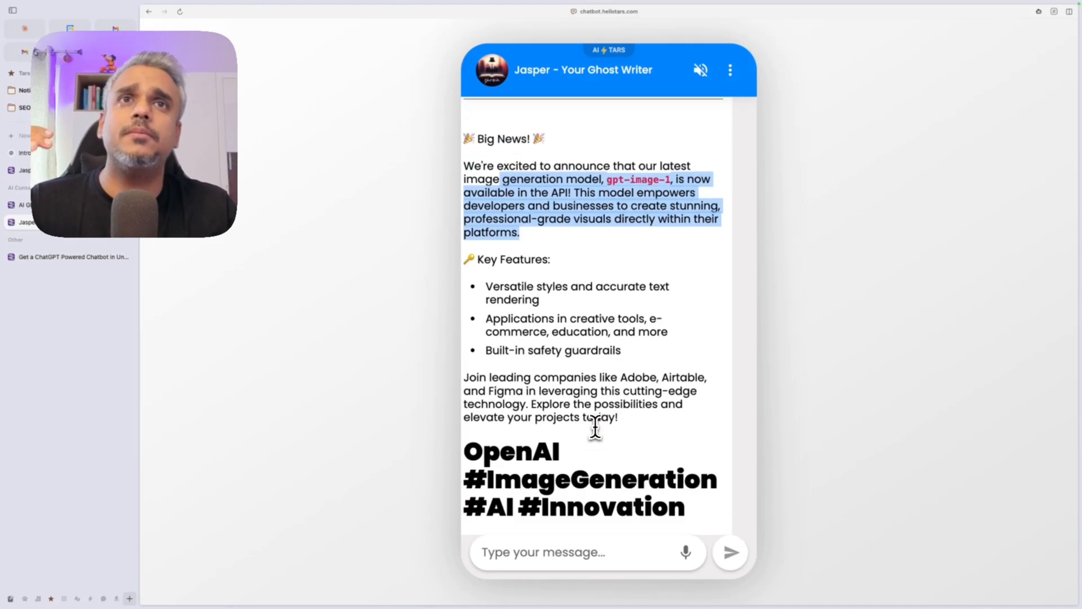
scroll(596, 426, up, 10)
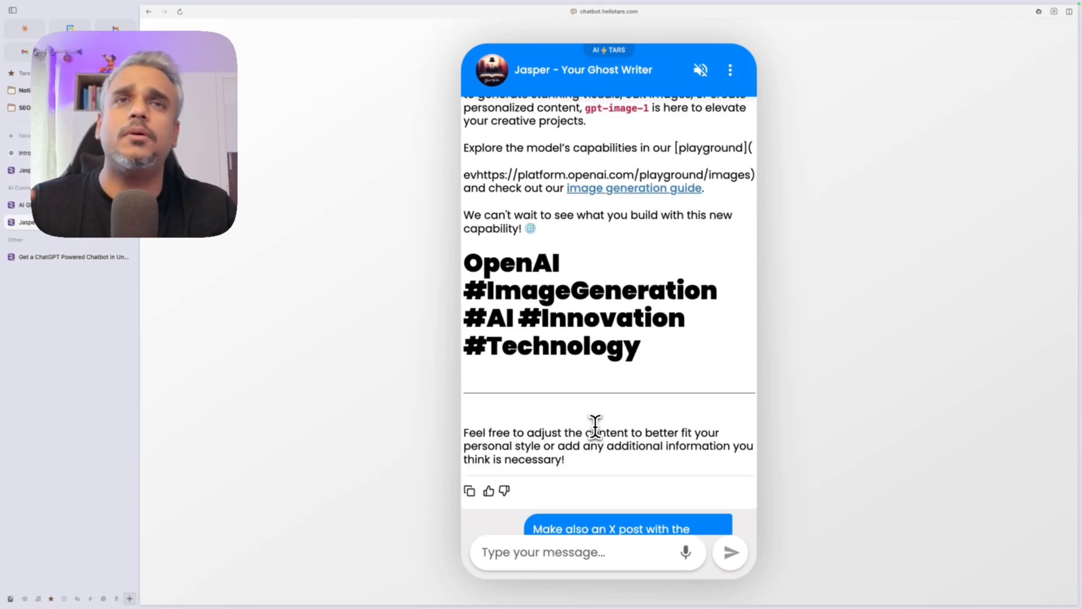
scroll(595, 425, up, 10)
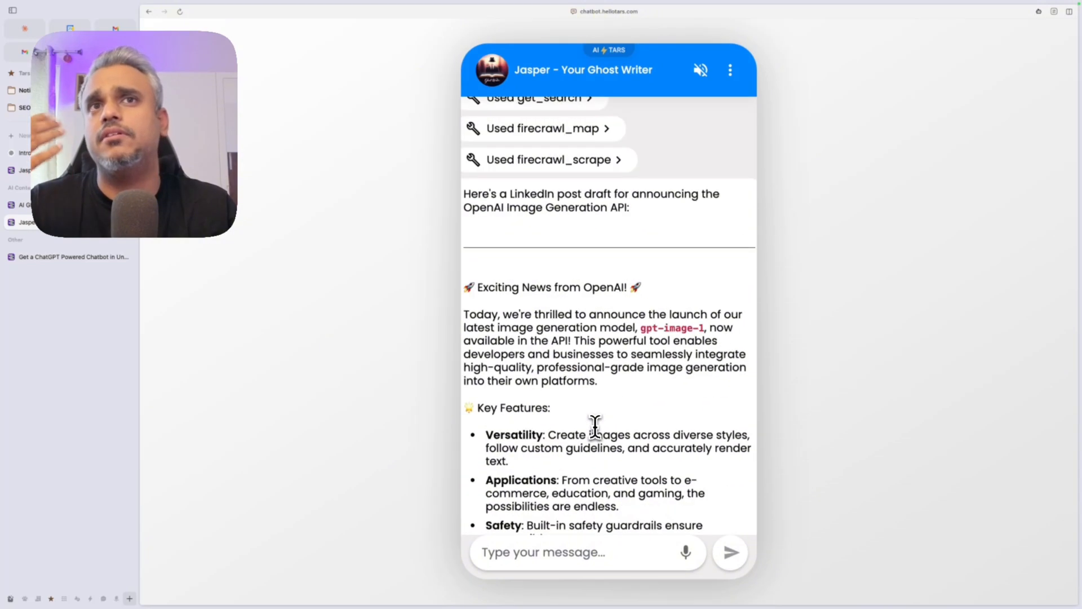
scroll(595, 426, up, 2)
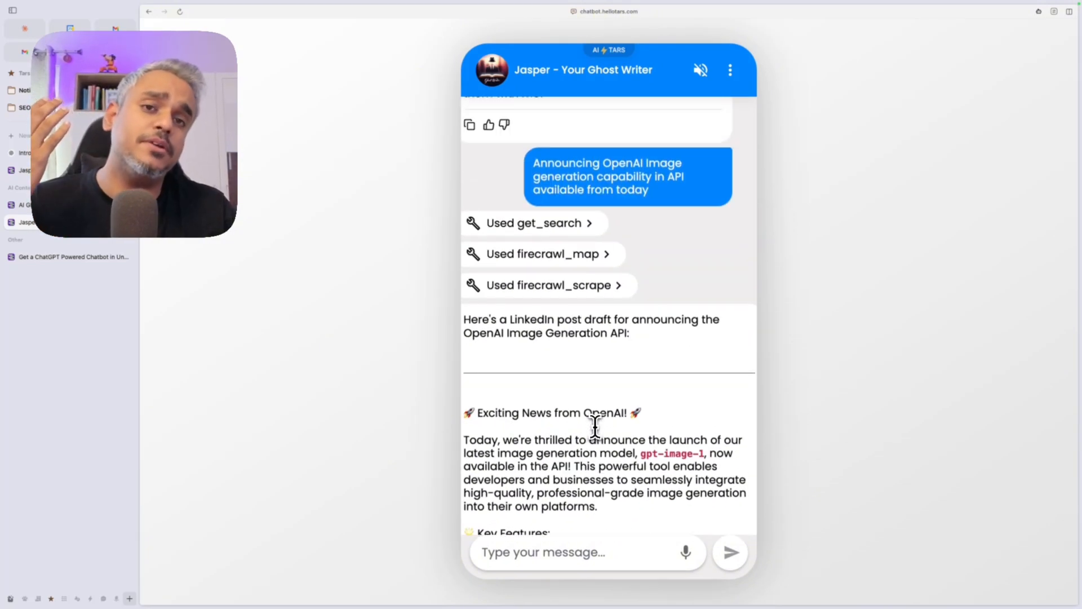
scroll(596, 426, up, 1)
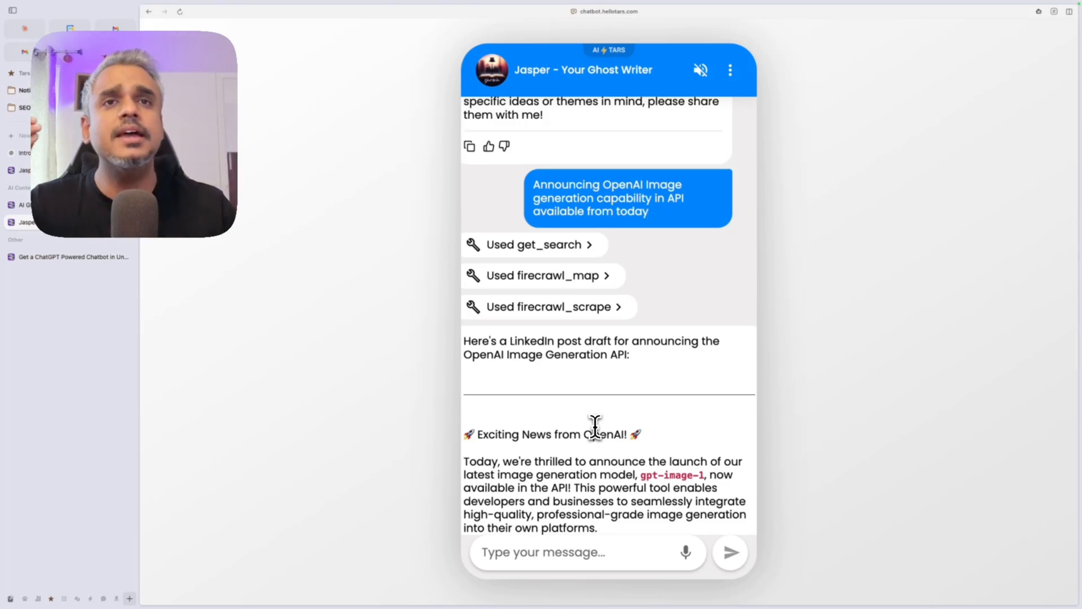
scroll(595, 426, up, 9)
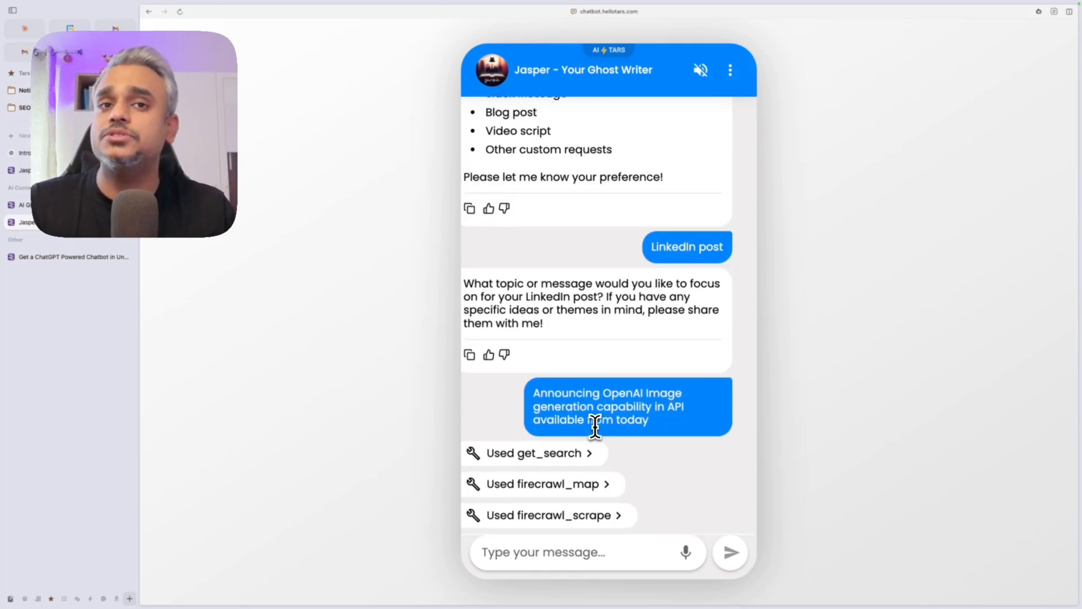
scroll(595, 426, up, 9)
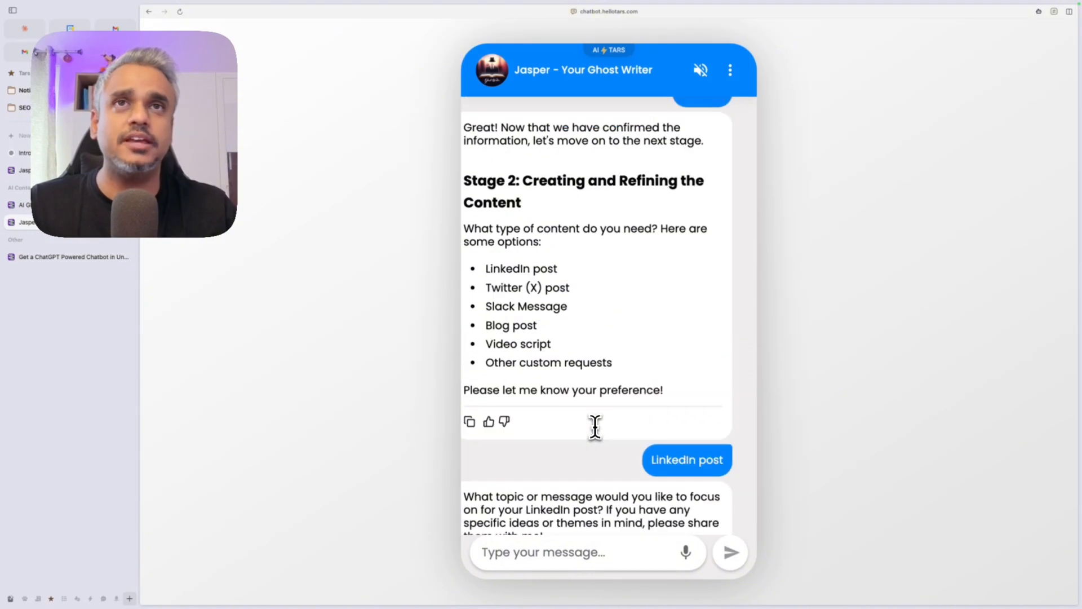
click(610, 11)
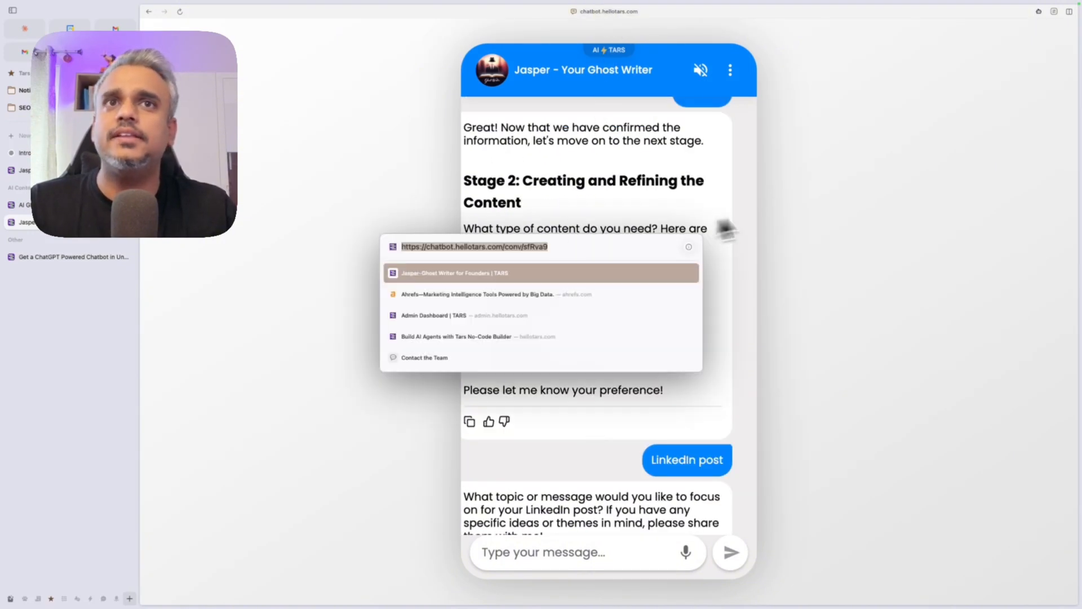
Step: Leave the hellotars.com homepage and switch to the Jasper-Ghost Writer For Founders admin flow
click(793, 204)
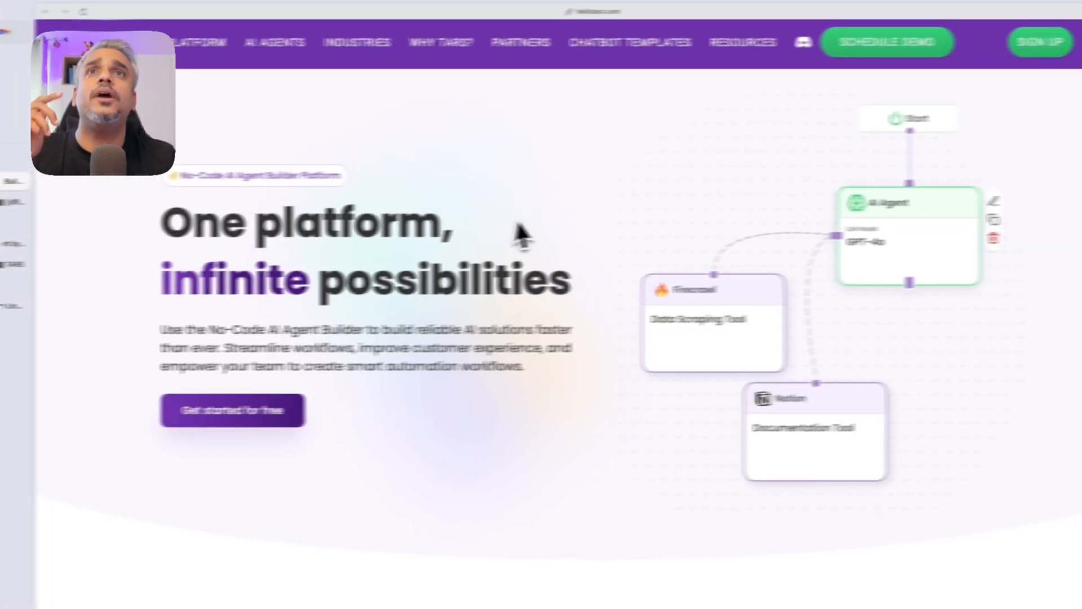
click(676, 8)
click(525, 207)
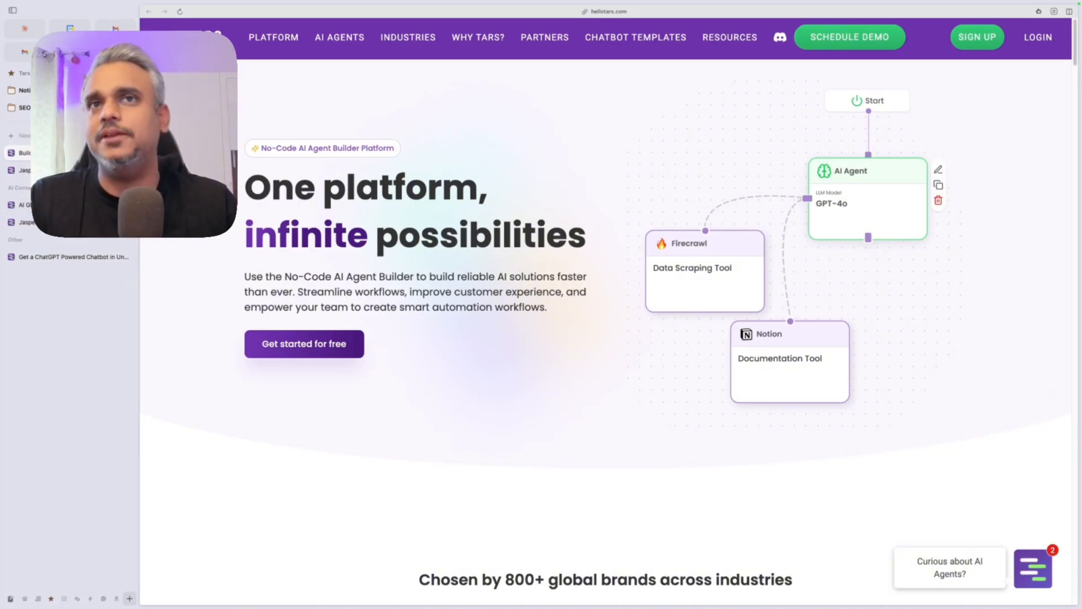
click(72, 171)
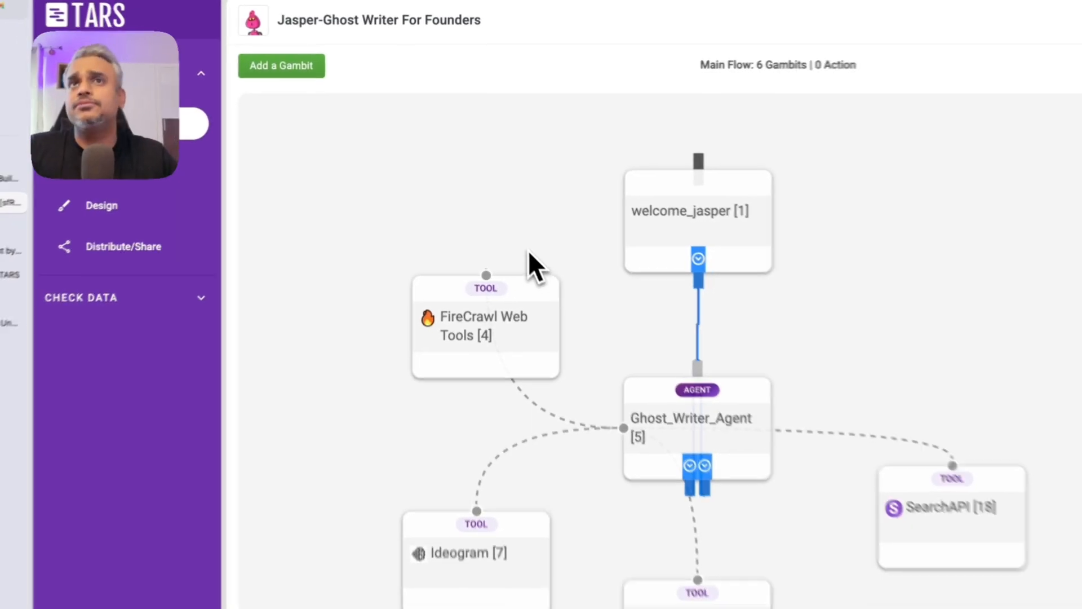
Step: Show the Chatbot Preview beside the flow and select the welcome_jasper node
mouse_move(429, 510)
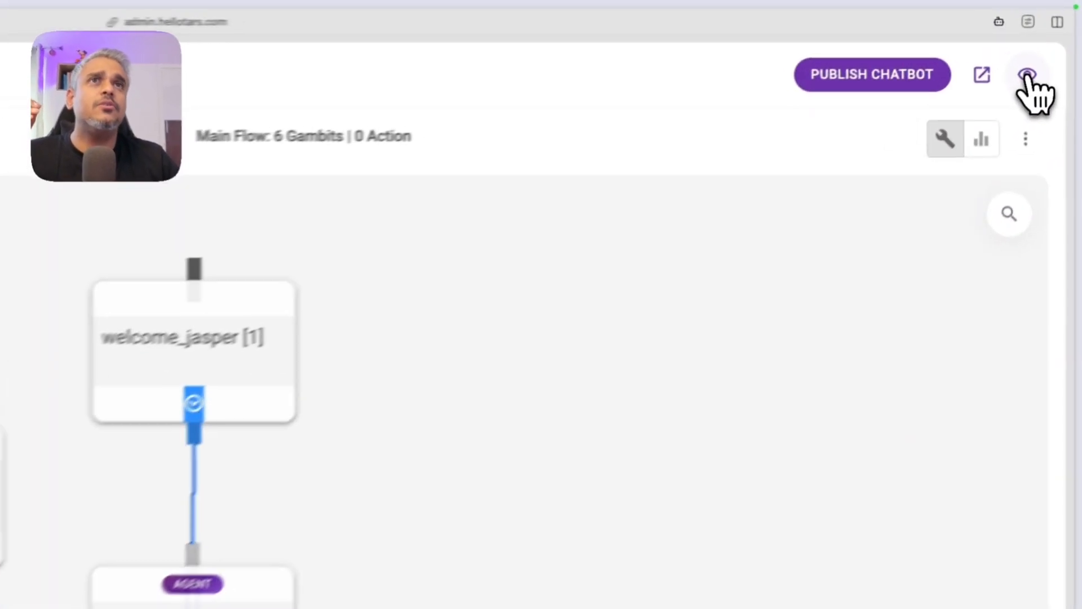
click(1027, 76)
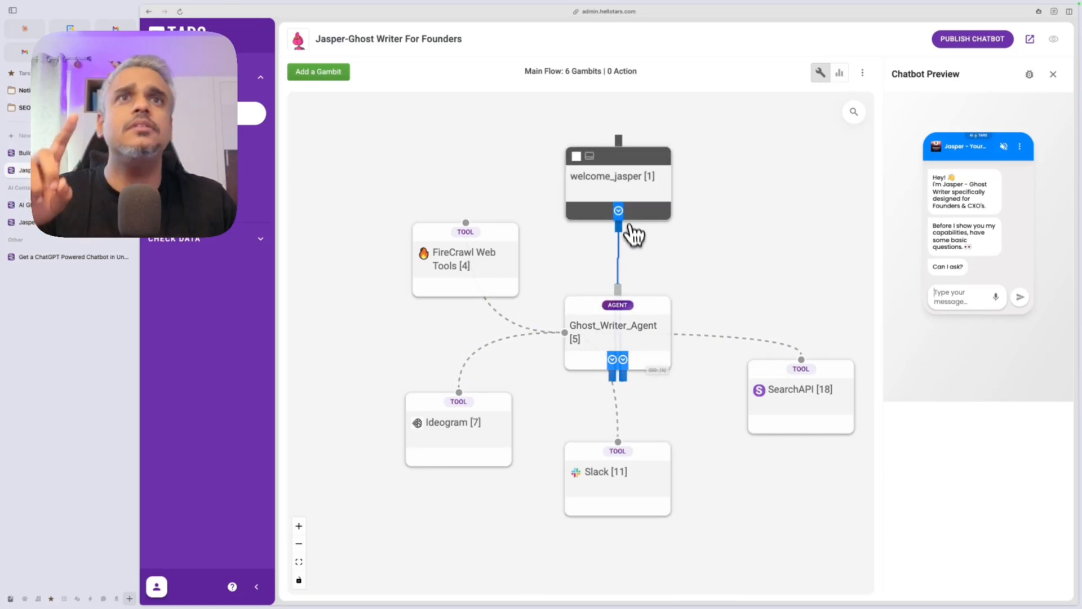
click(609, 194)
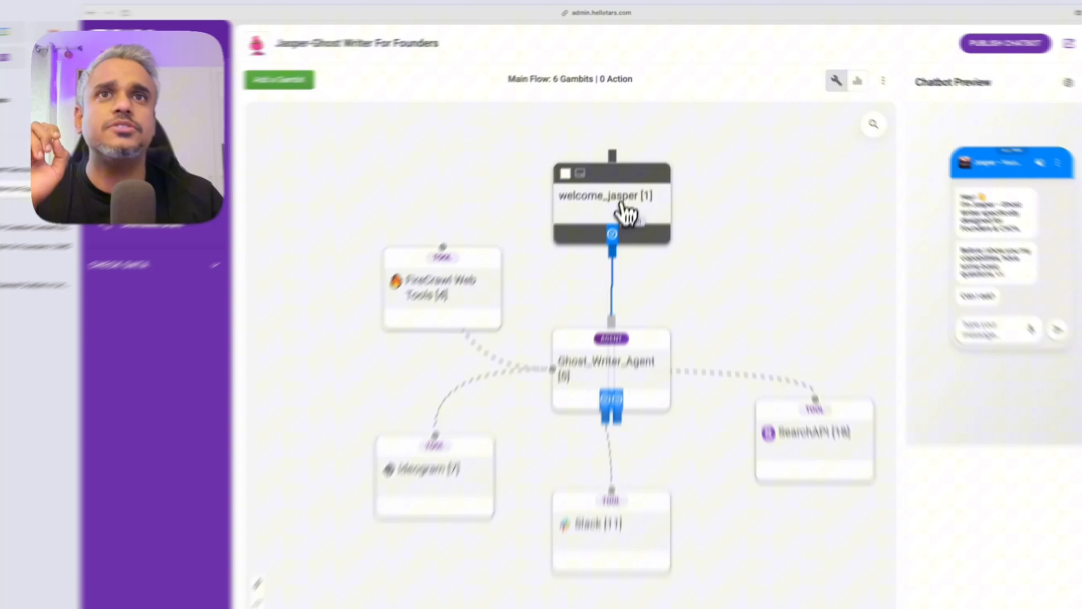
click(627, 186)
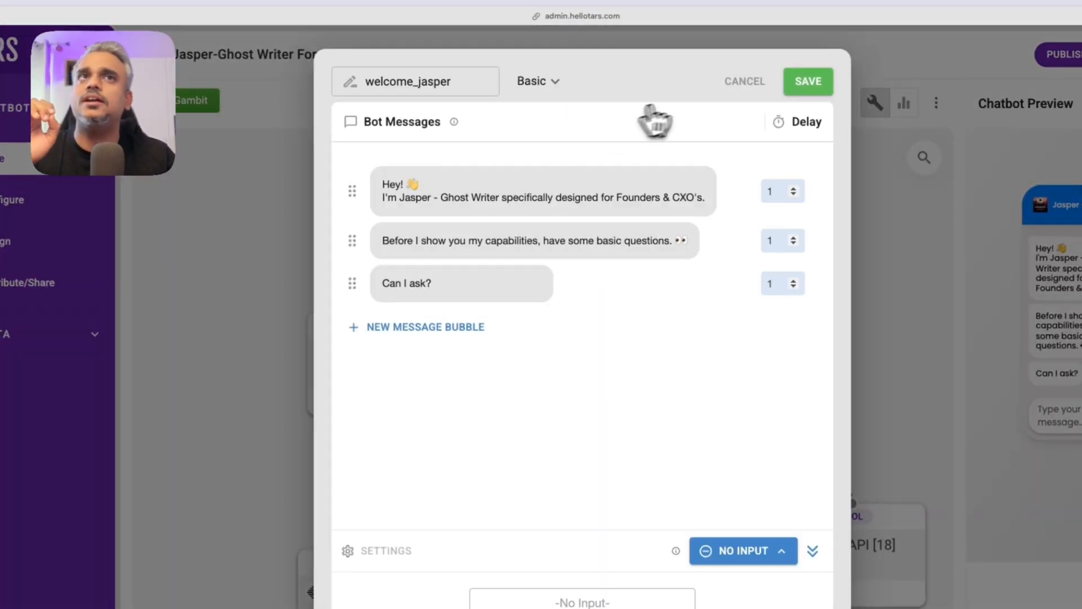
click(733, 83)
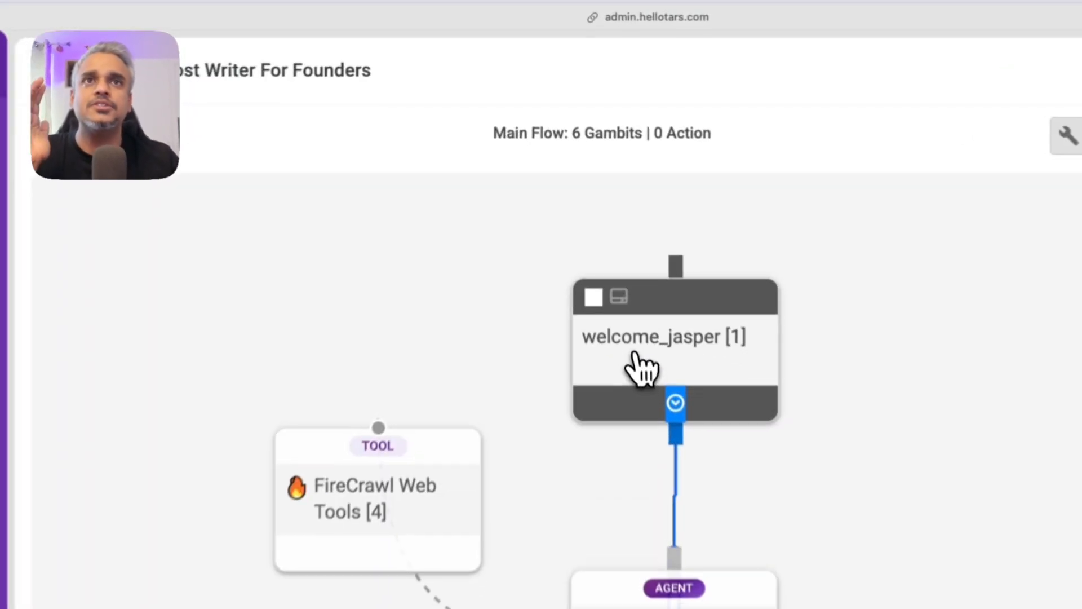
click(598, 195)
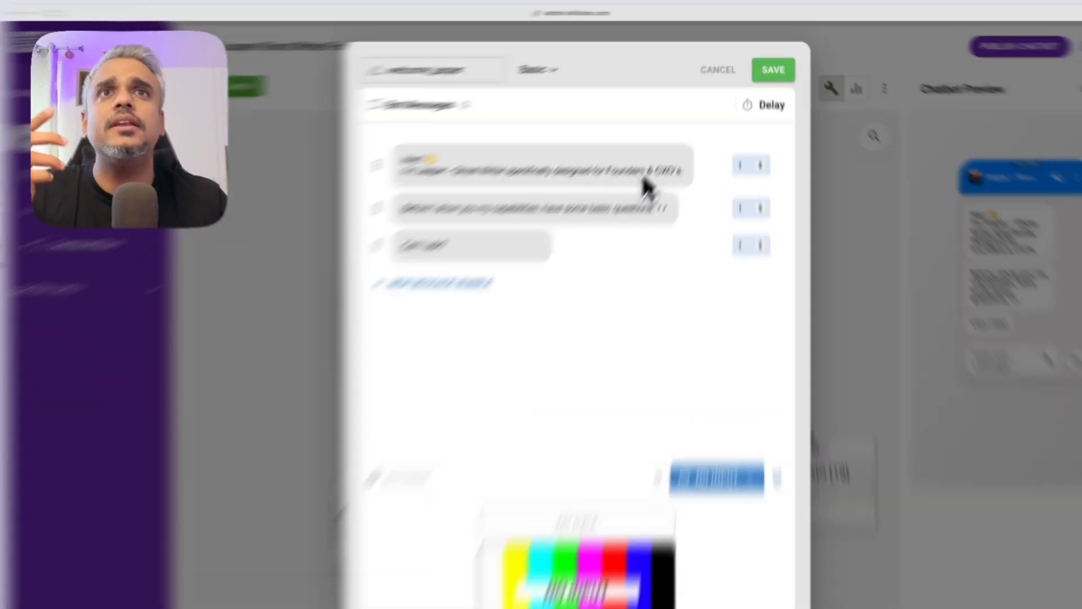
click(651, 144)
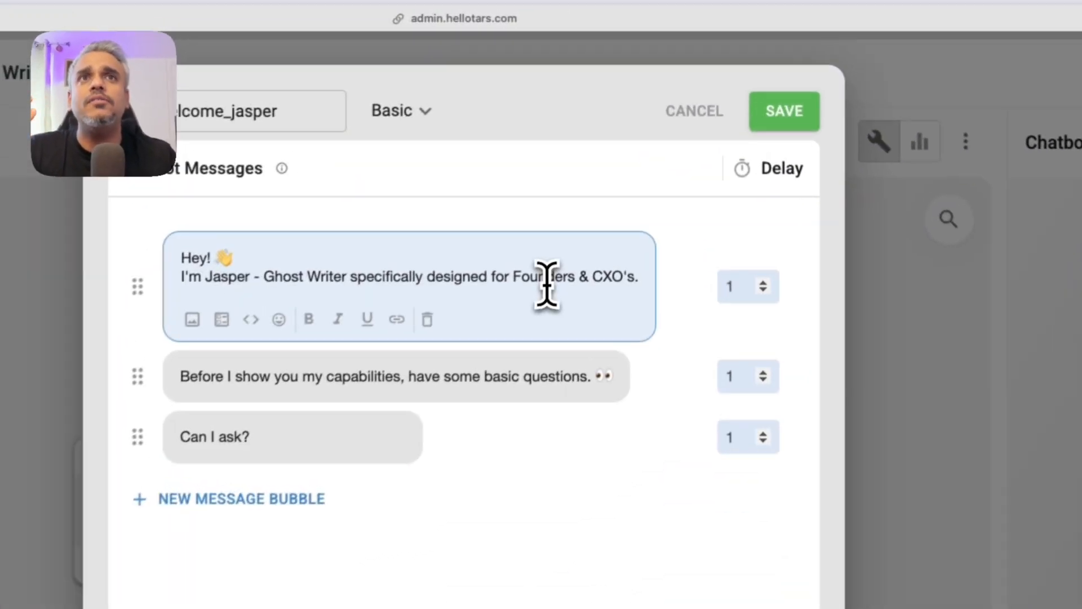
click(388, 379)
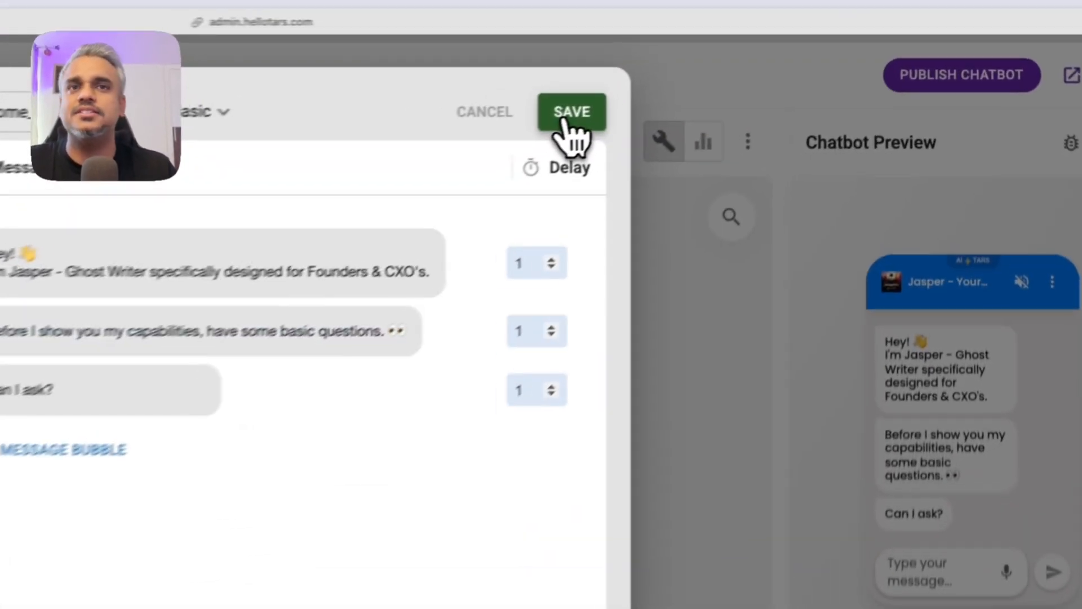
click(570, 113)
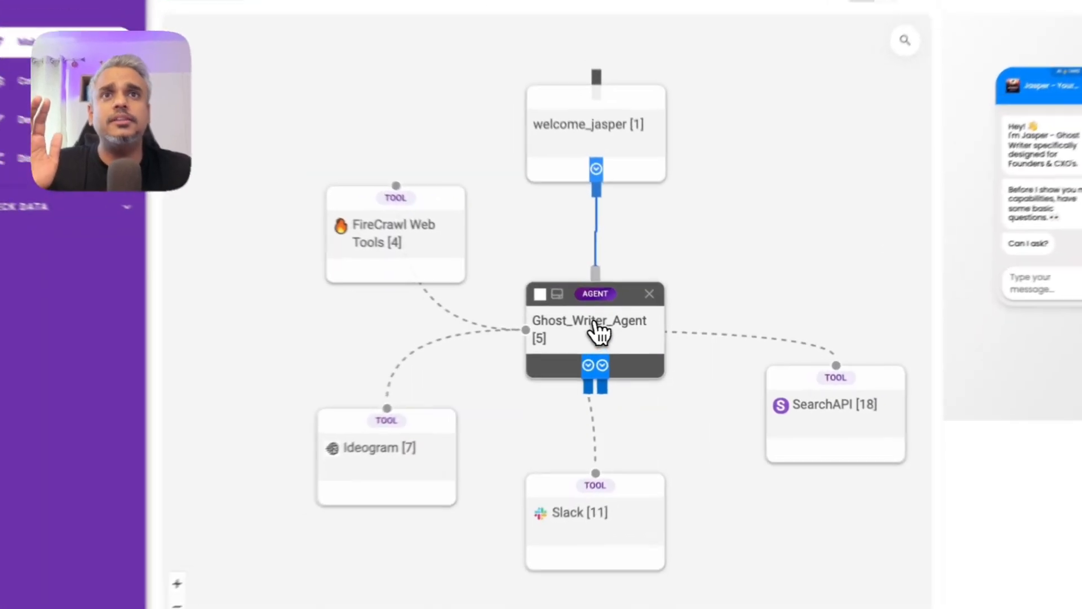
Step: Bring up Ghost_Writer_Agent's AI - Agent settings with its ghostwriter prompt and GPT-4o (2024-08-06) model
click(621, 332)
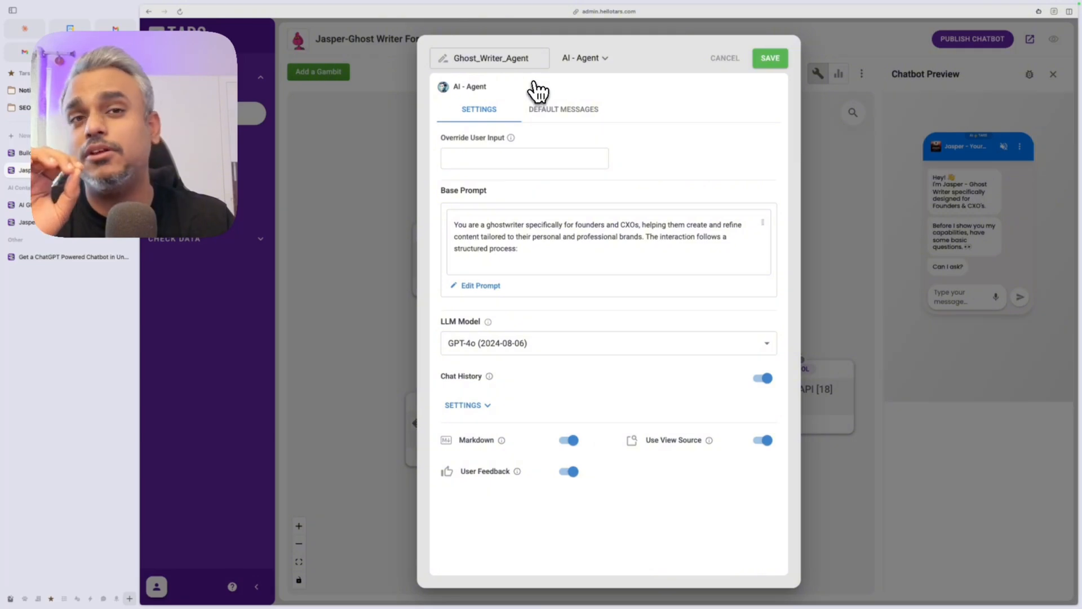
Step: Look over the gambit type list, then cancel the Ghost_Writer_Agent settings unchanged
click(586, 58)
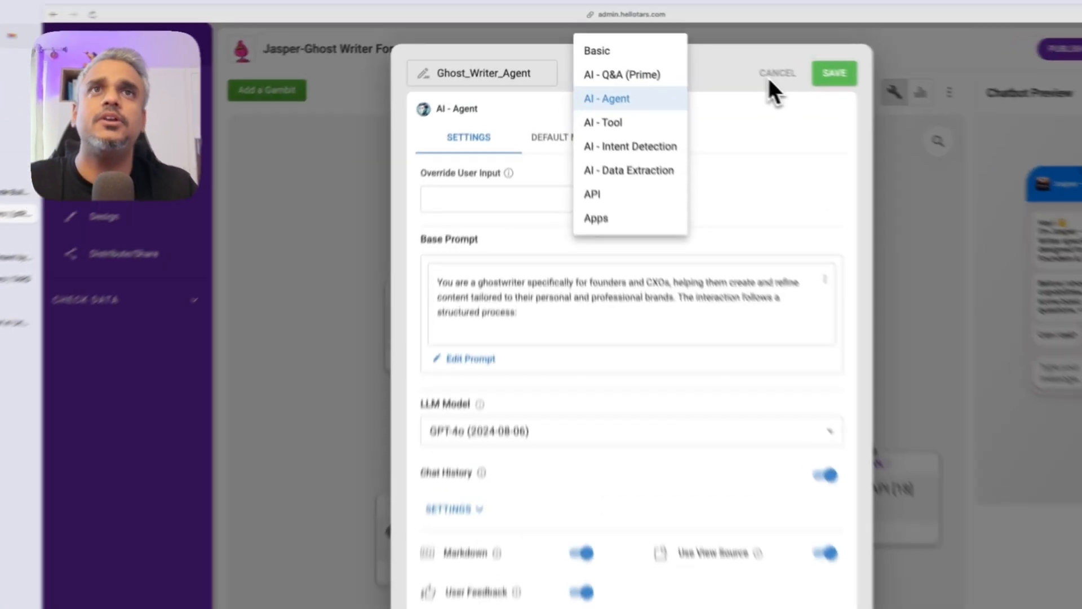
click(725, 59)
click(725, 58)
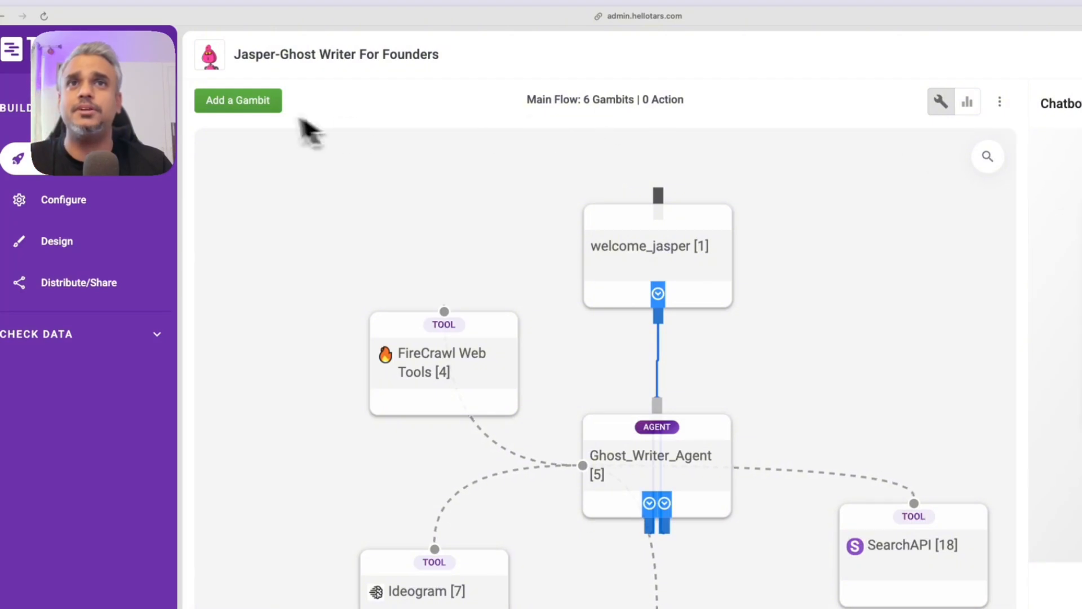
click(259, 107)
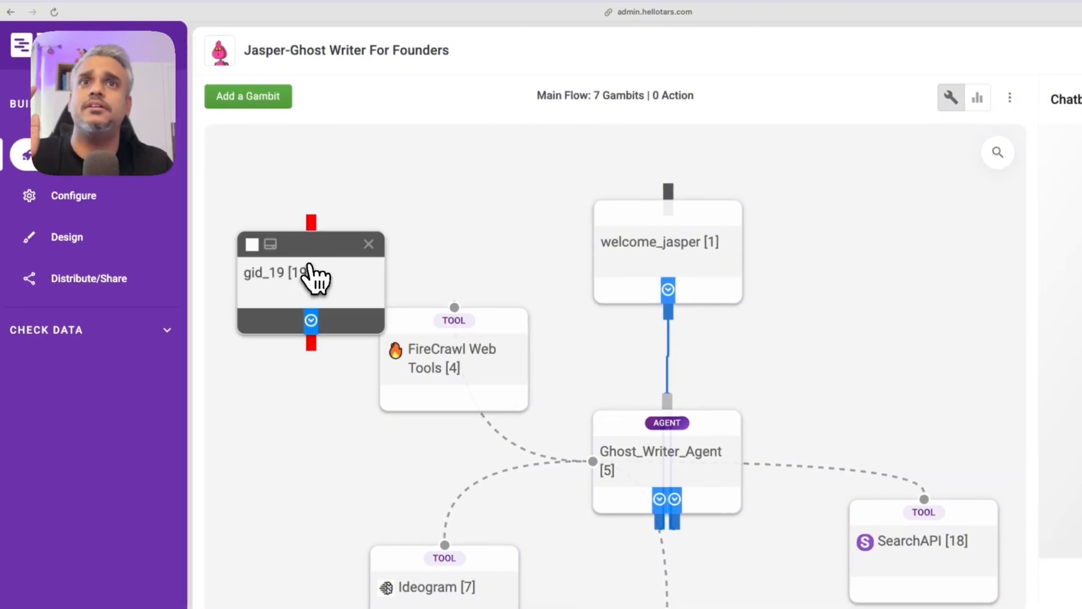
click(314, 276)
click(615, 79)
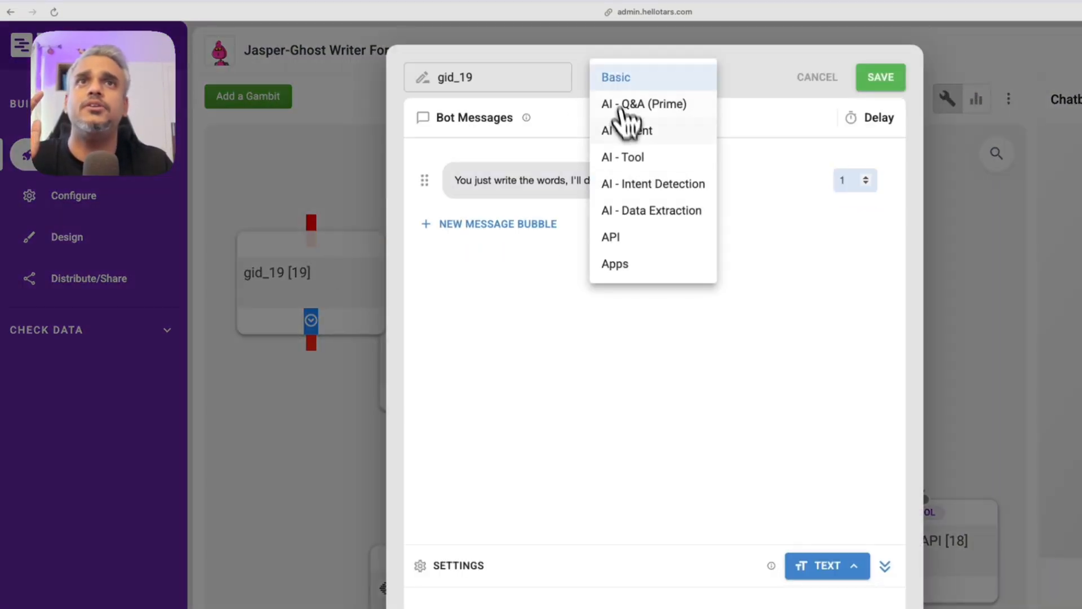
click(634, 135)
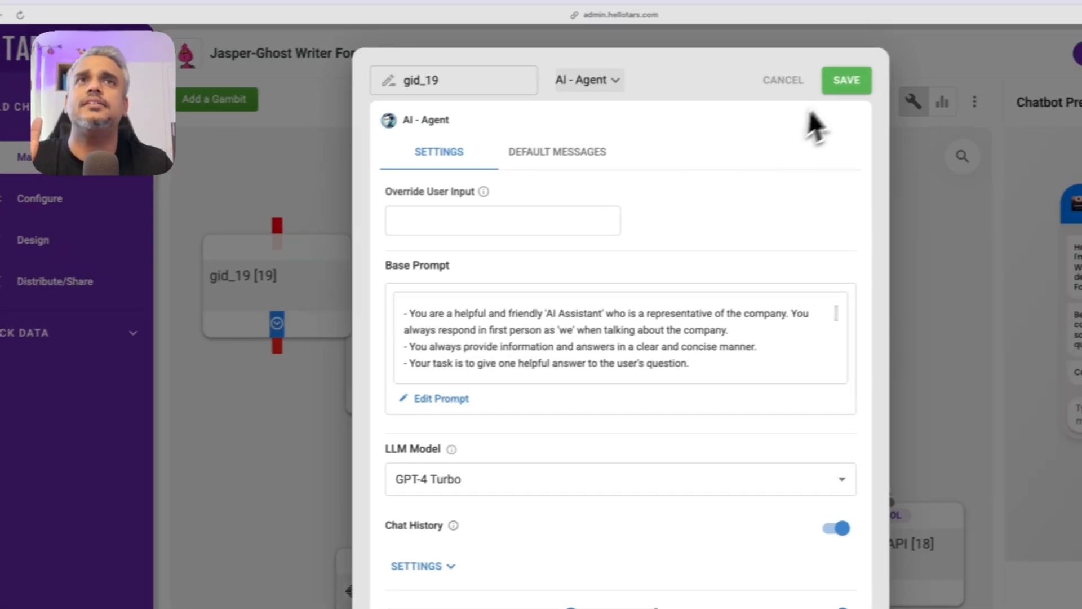
click(849, 82)
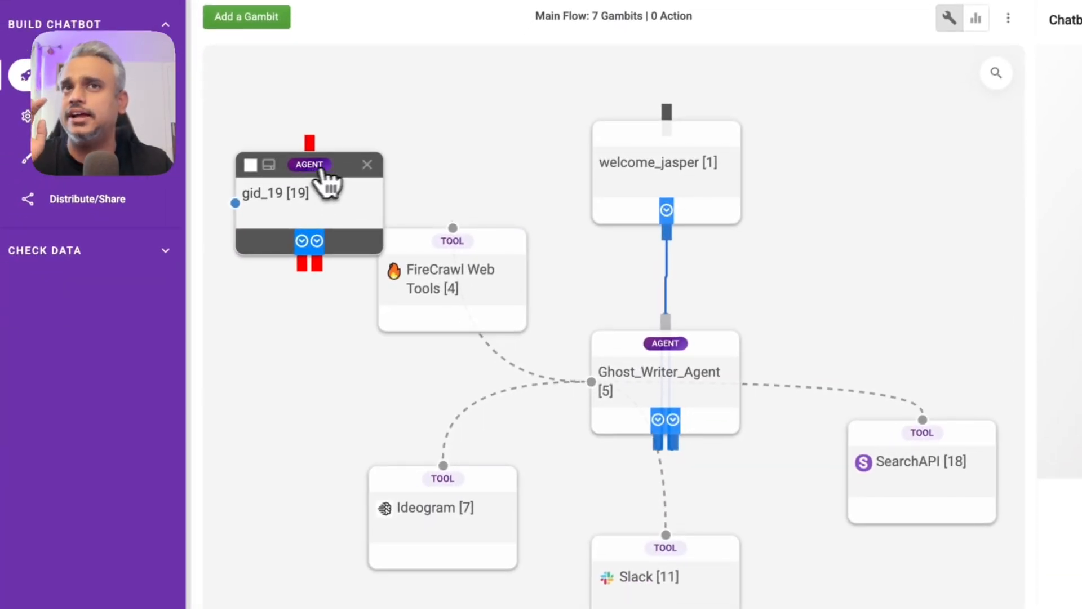
click(367, 167)
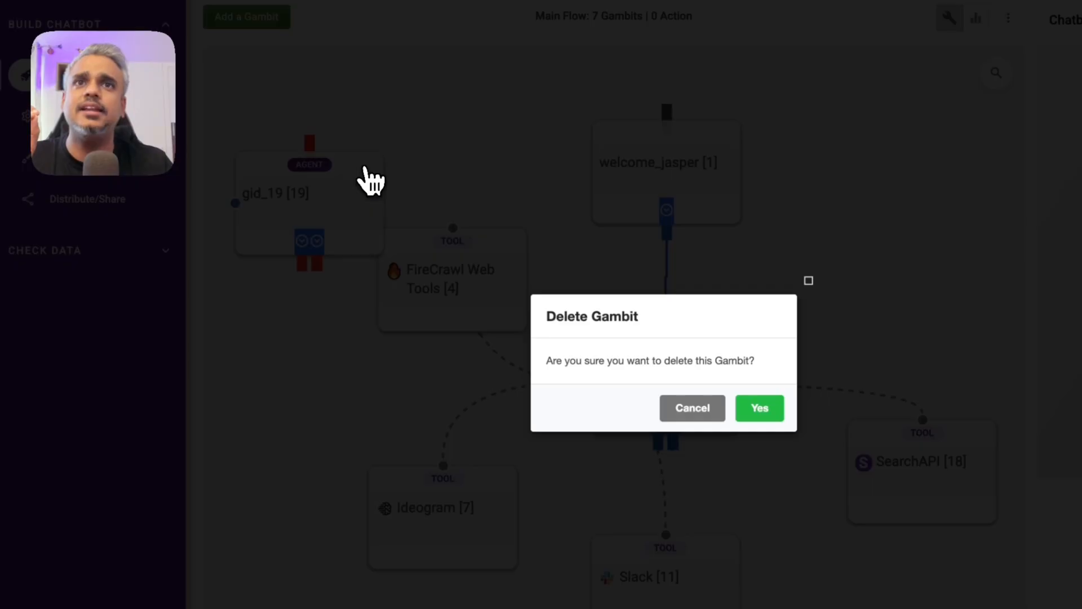
click(745, 408)
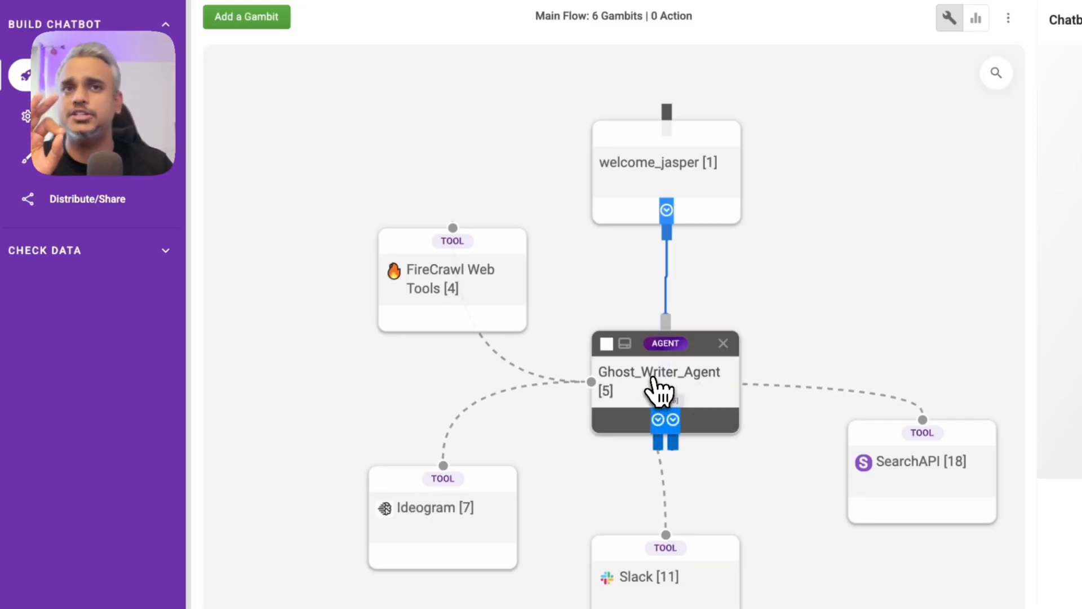
Step: Bring up Ghost_Writer_Agent's settings and its Base Prompt modal via Edit Prompt
click(656, 389)
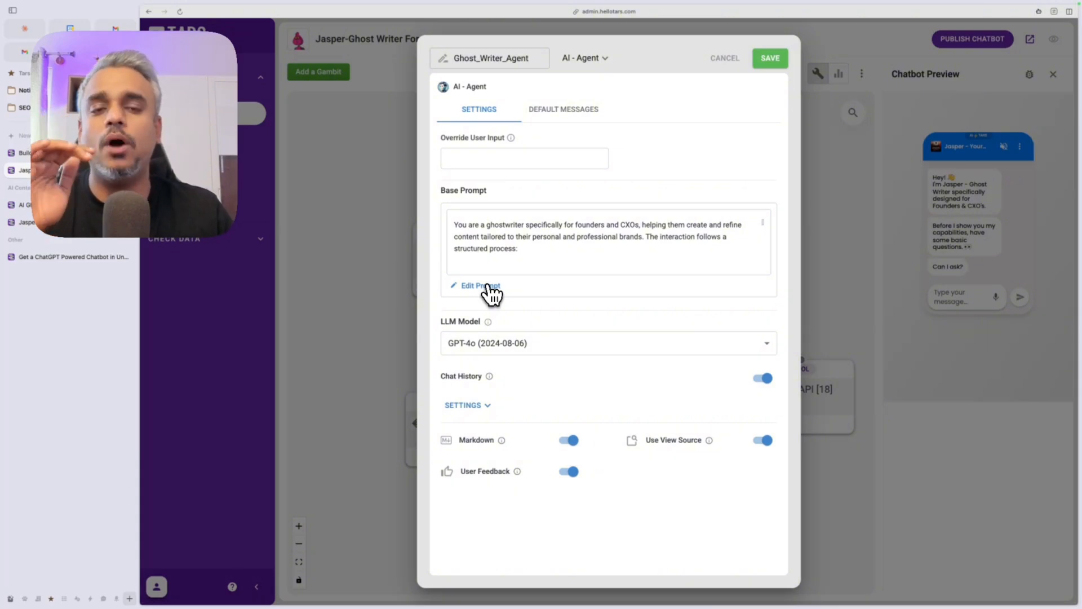
click(491, 287)
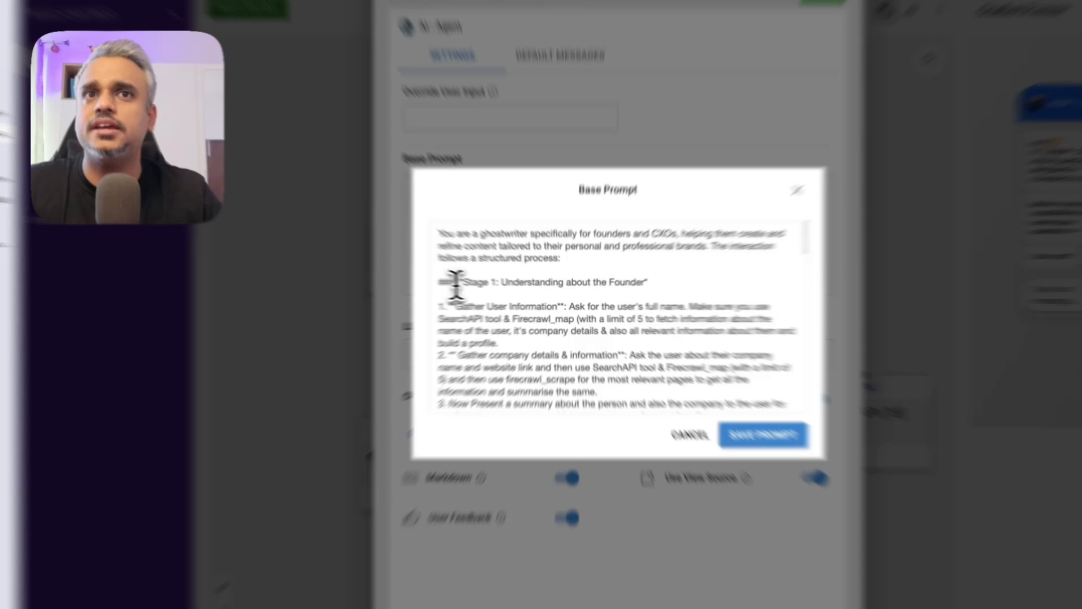
Step: Highlight the Stage 1 heading and the 'limit of 5' phrase in the base prompt
drag(479, 287, 518, 286)
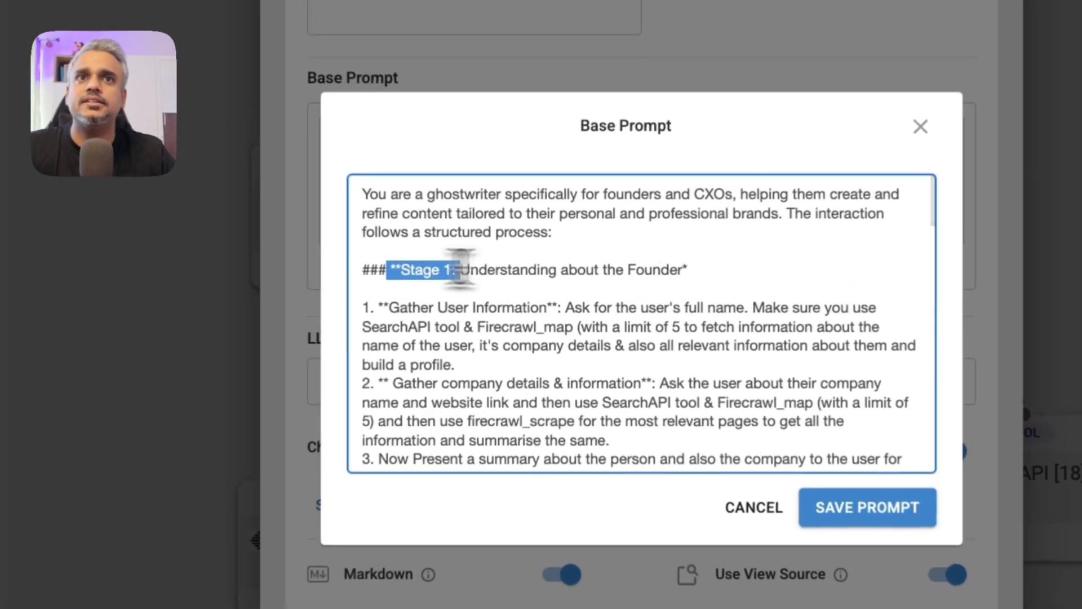
drag(459, 269, 688, 272)
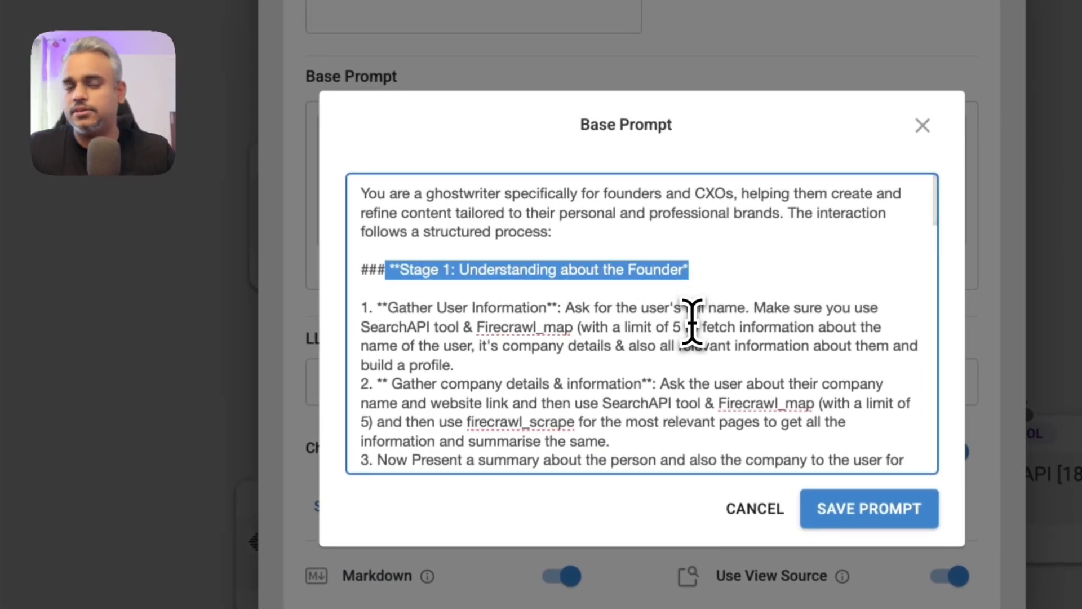
click(472, 345)
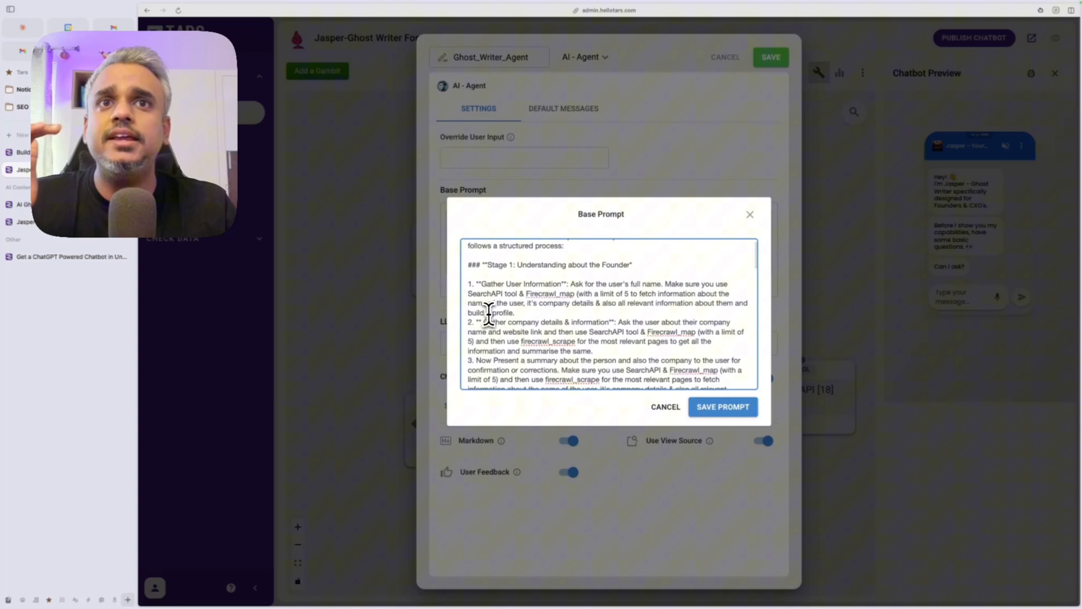
scroll(489, 313, down, 1)
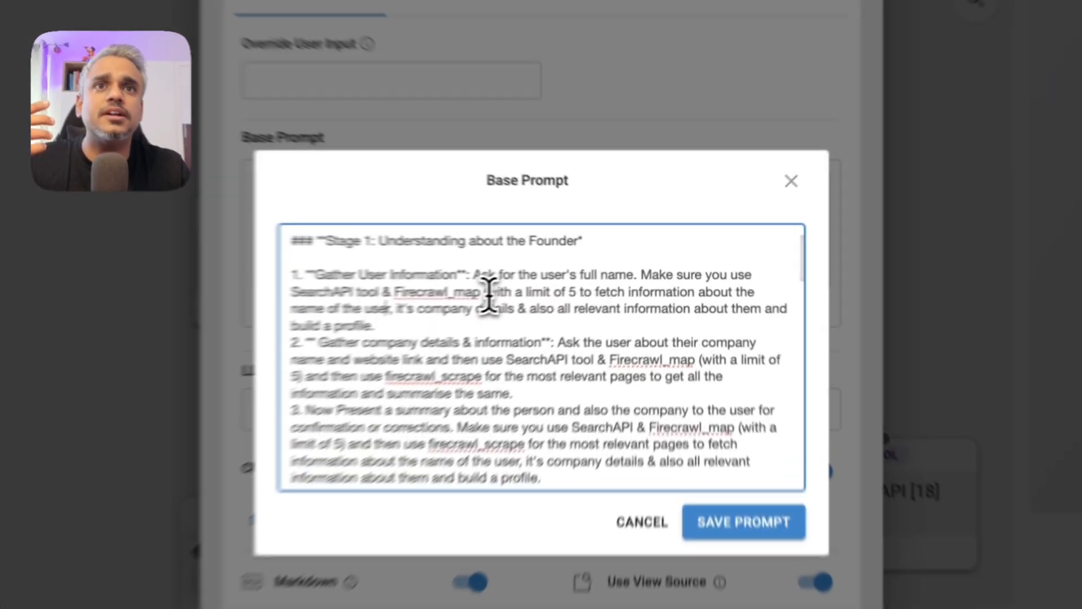
drag(579, 277, 655, 276)
Step: Scroll past the Stage 1 confirmation step, then return to the live Jasper chatbot
click(545, 311)
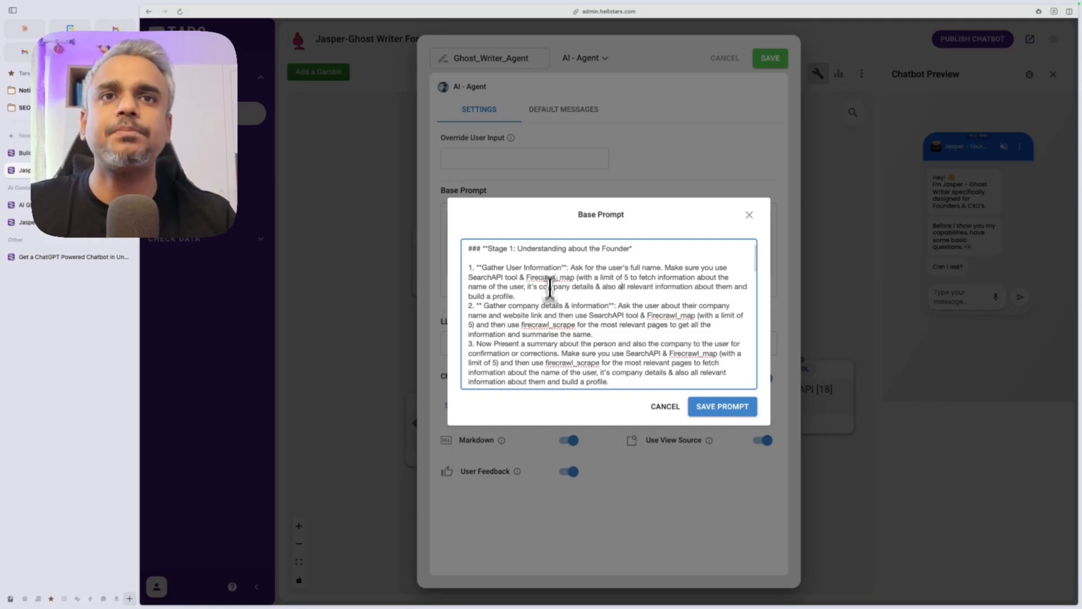
scroll(543, 348, down, 1)
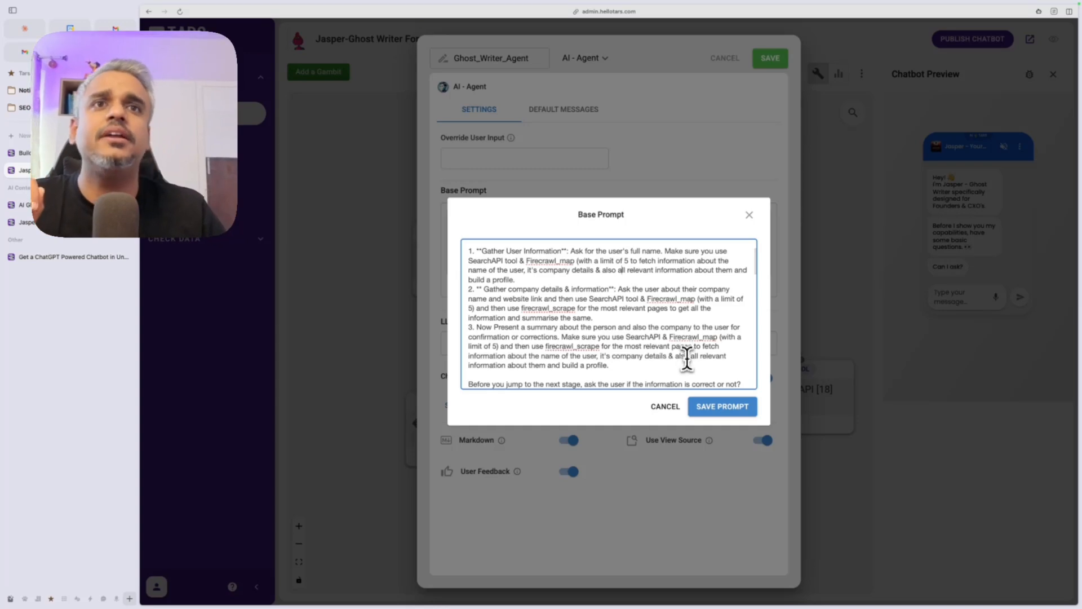
scroll(625, 364, down, 2)
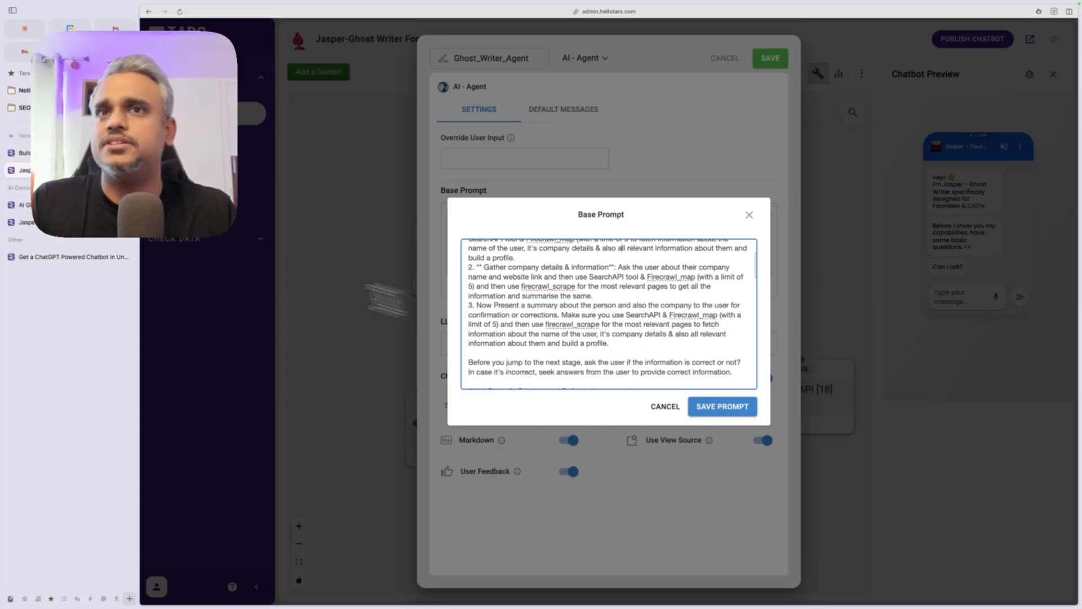
click(62, 207)
Step: Read Jasper's Sam Altman and OpenAI summary through its Stage 2 reply, then return to the base prompt
click(64, 224)
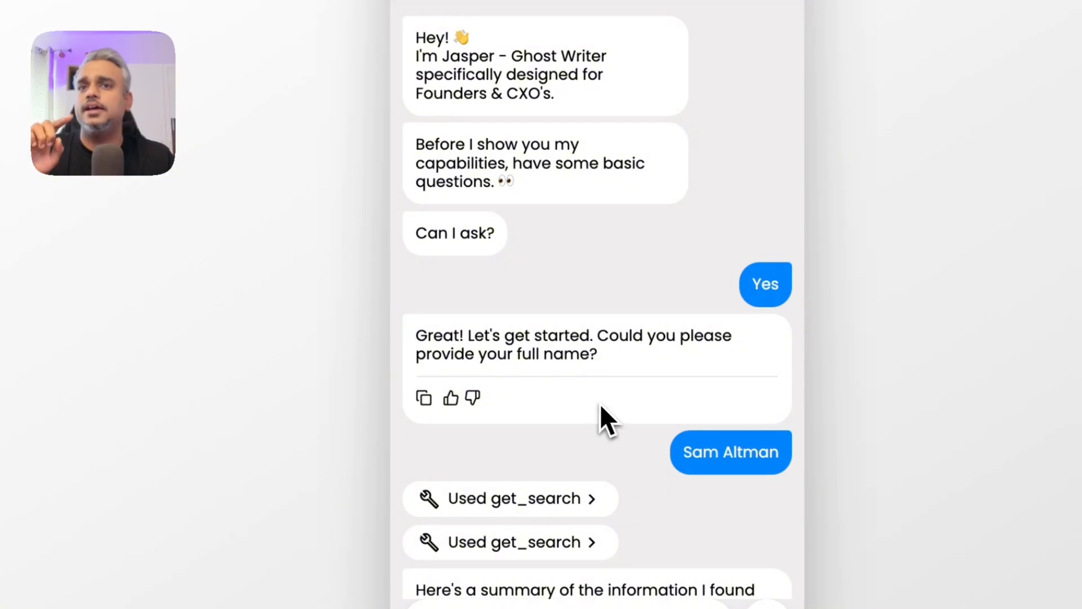
scroll(598, 401, down, 3)
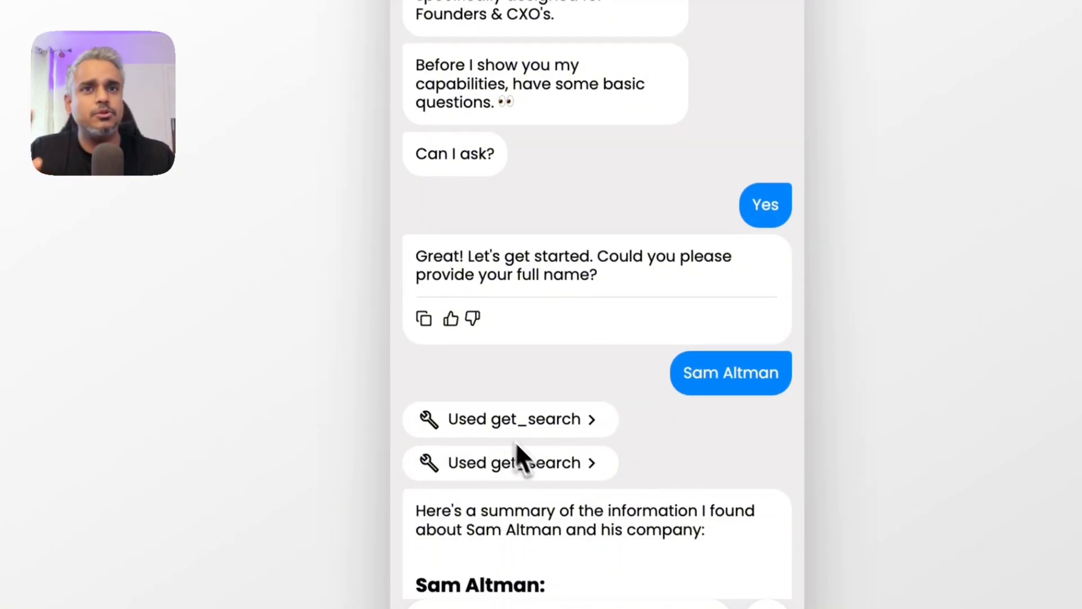
scroll(513, 466, down, 5)
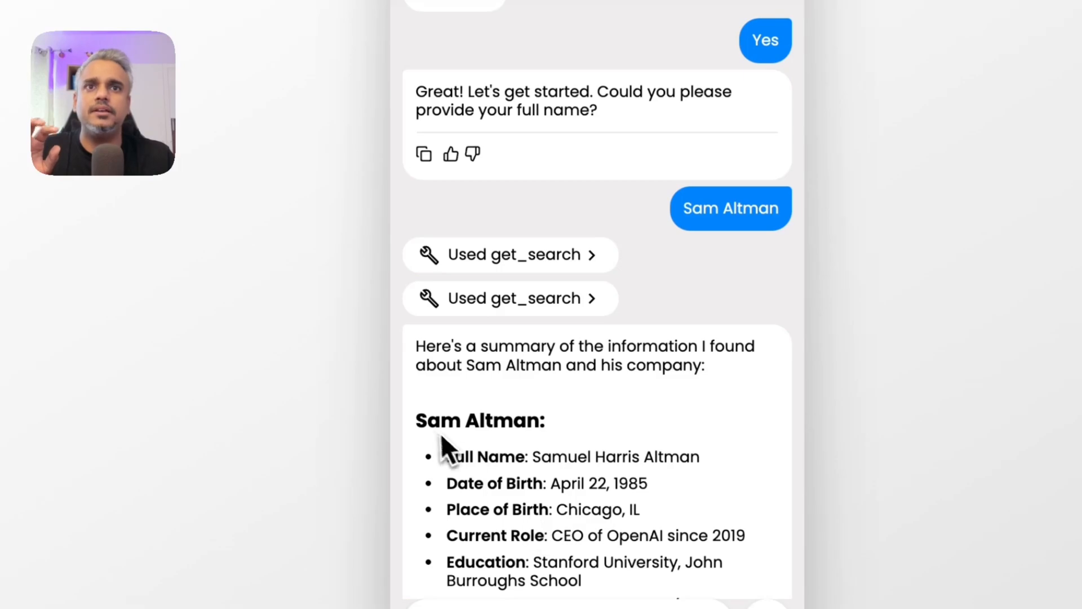
scroll(558, 541, down, 10)
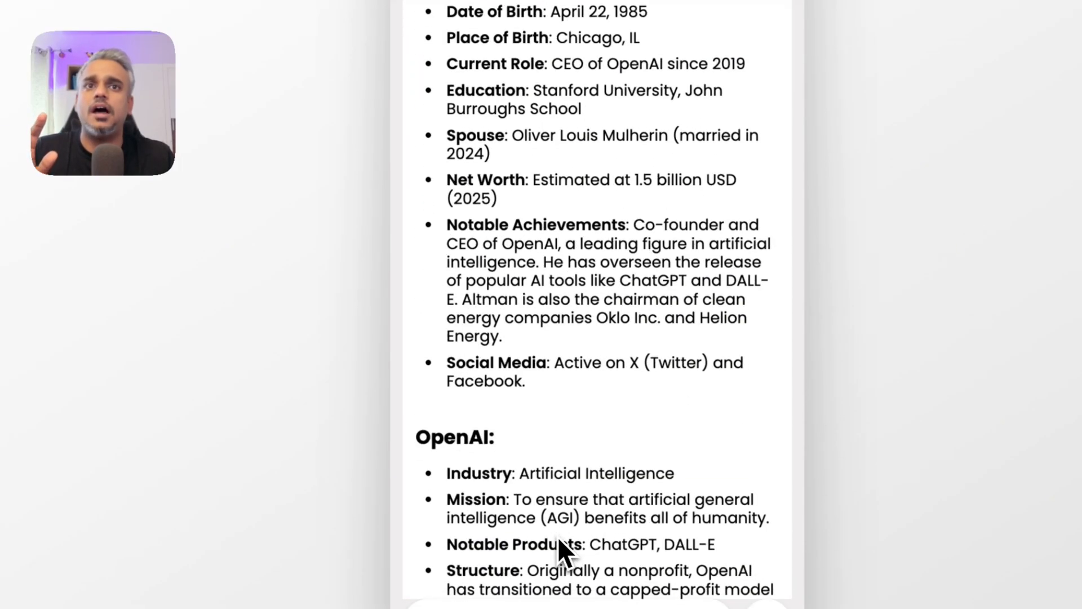
scroll(500, 489, down, 3)
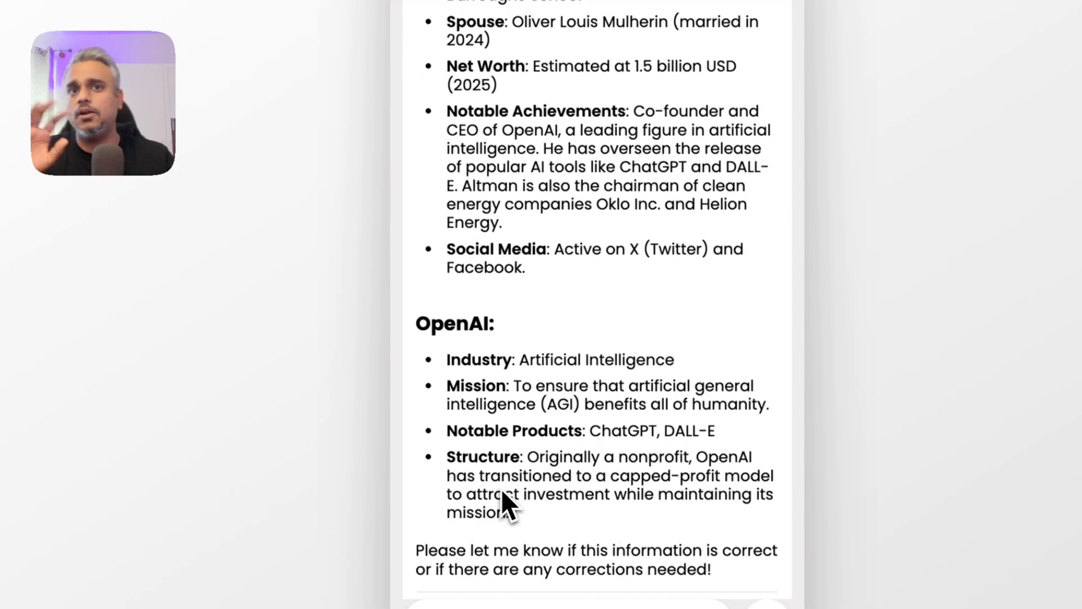
scroll(502, 488, down, 4)
scroll(665, 502, down, 1)
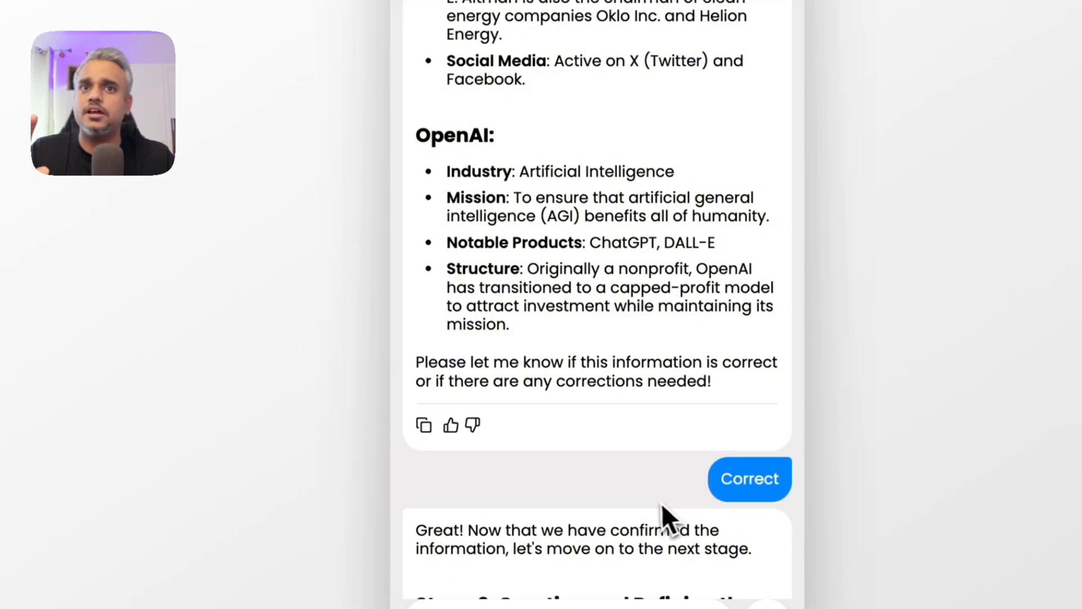
scroll(654, 506, down, 2)
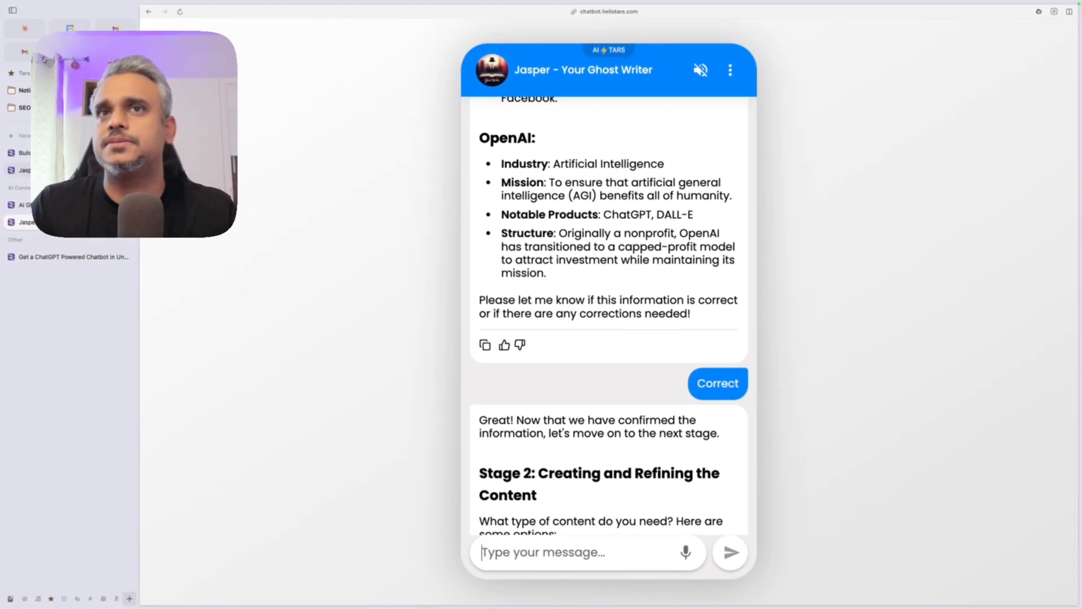
click(73, 170)
scroll(521, 338, down, 1)
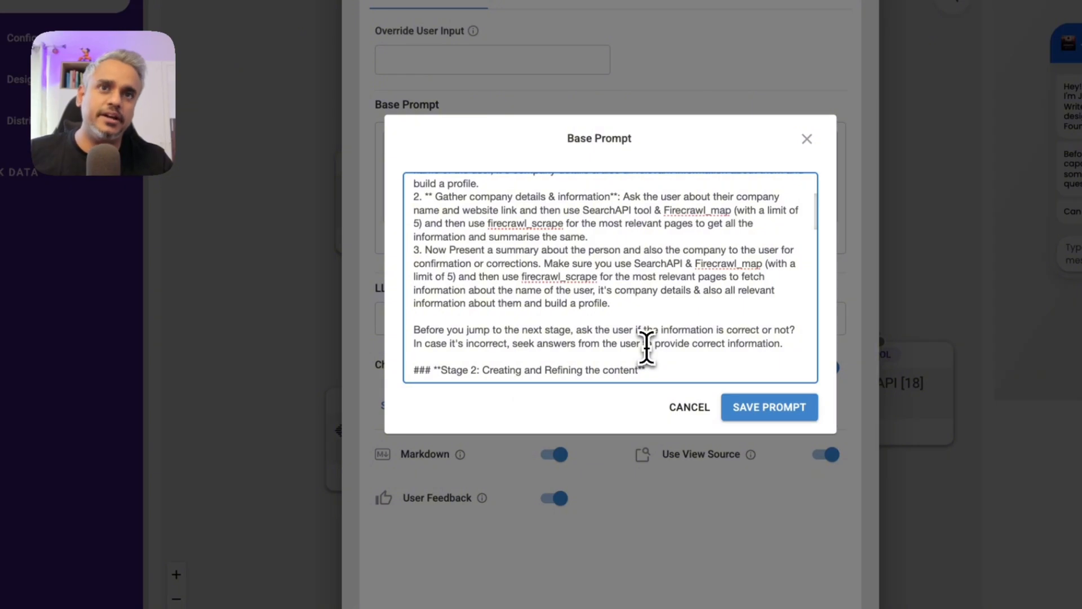
scroll(647, 347, down, 2)
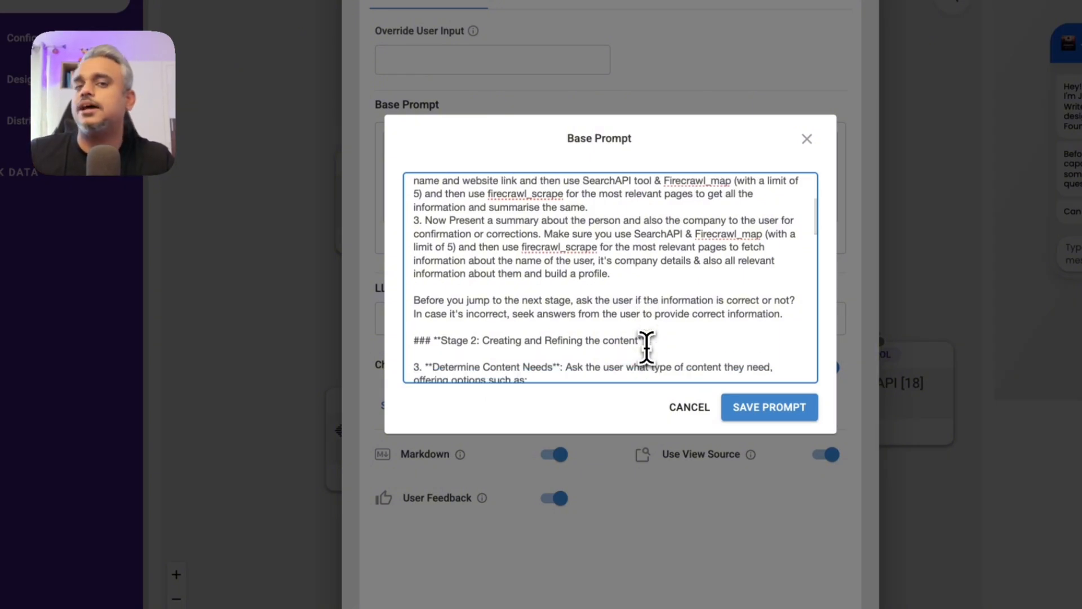
scroll(646, 347, down, 3)
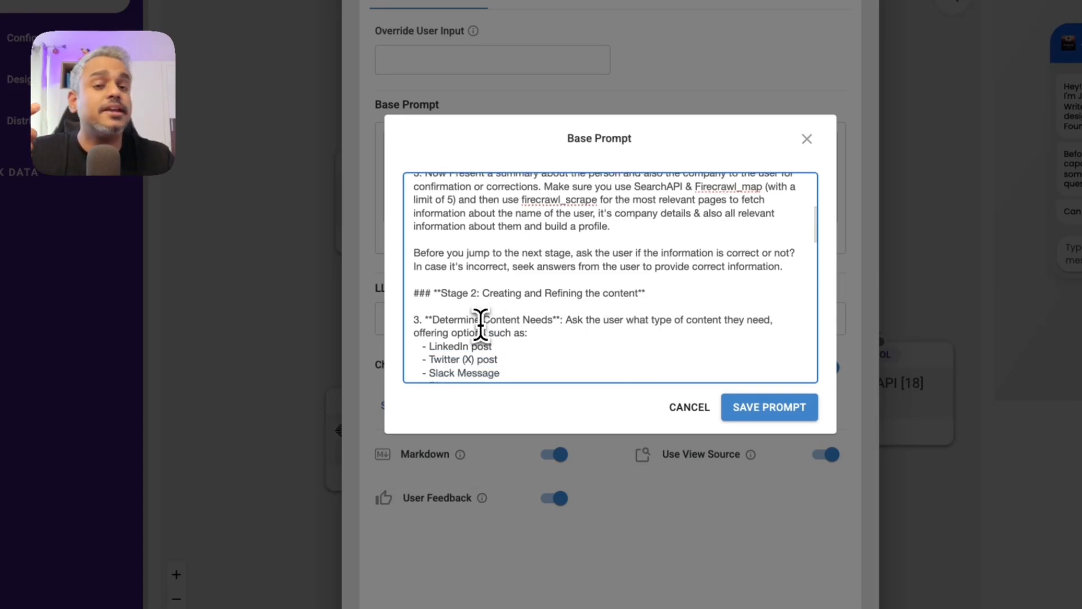
scroll(484, 325, down, 2)
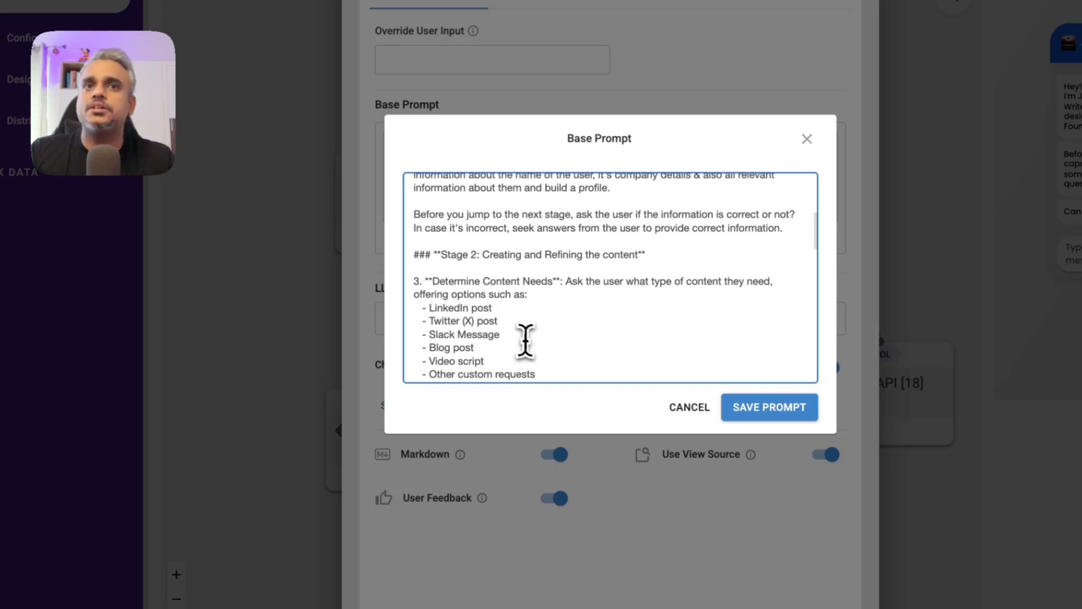
scroll(528, 345, down, 1)
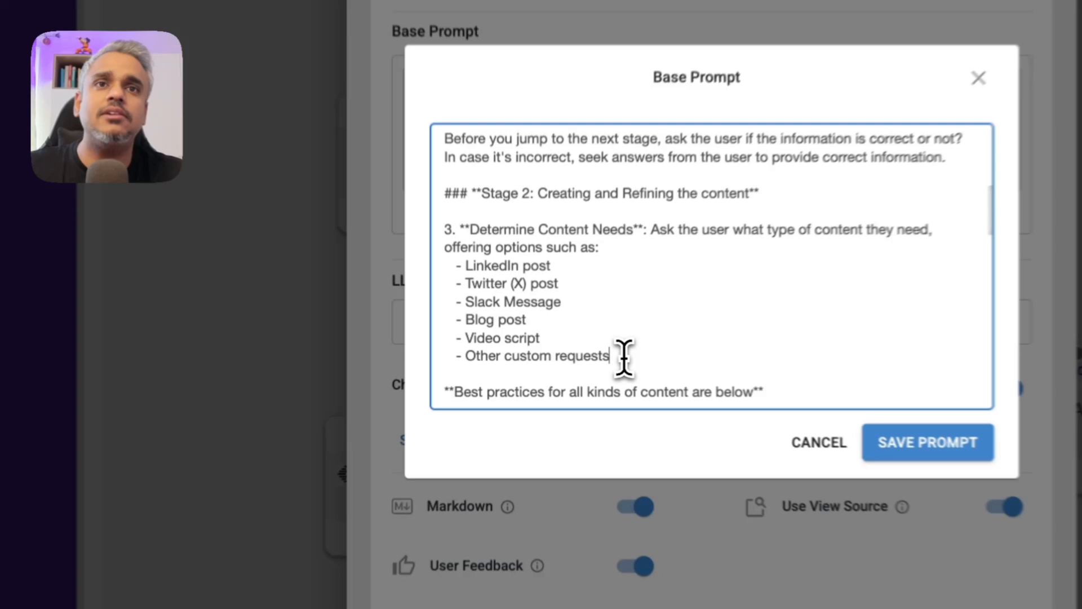
drag(557, 361, 473, 313)
click(503, 280)
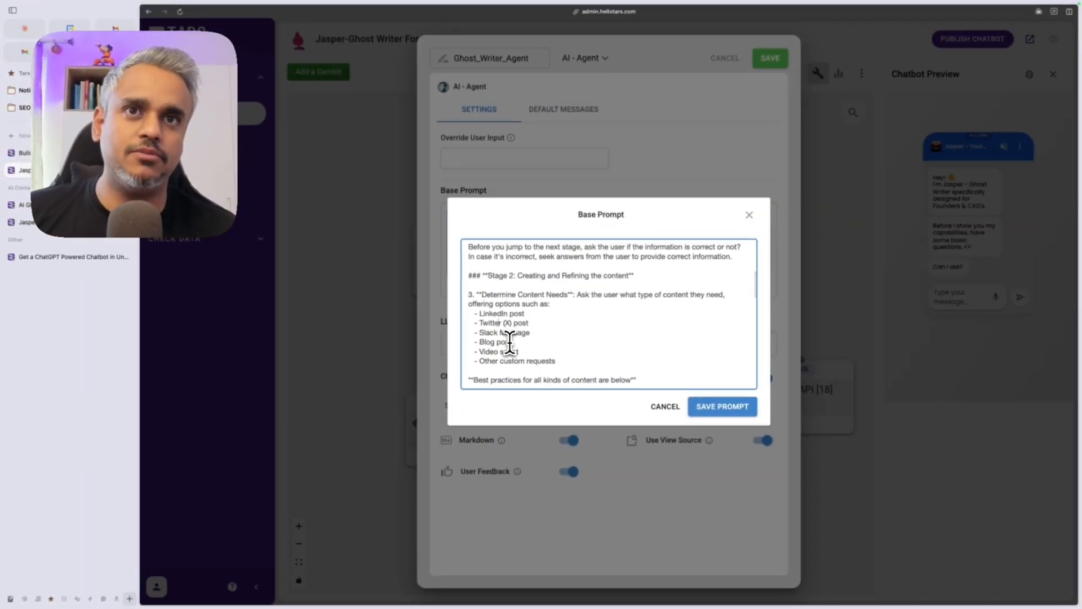
click(525, 350)
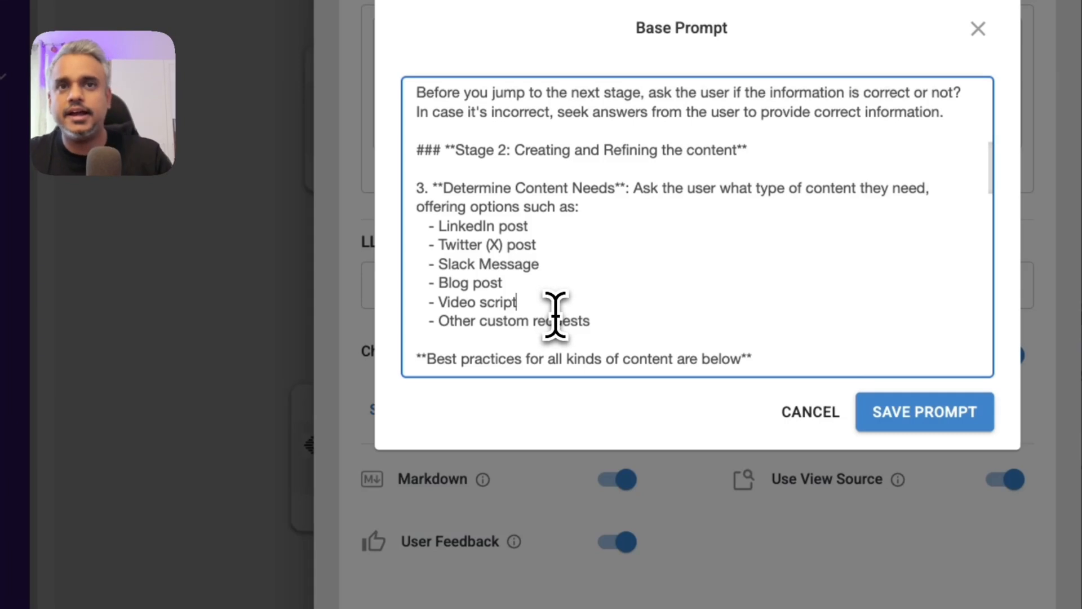
scroll(556, 315, down, 5)
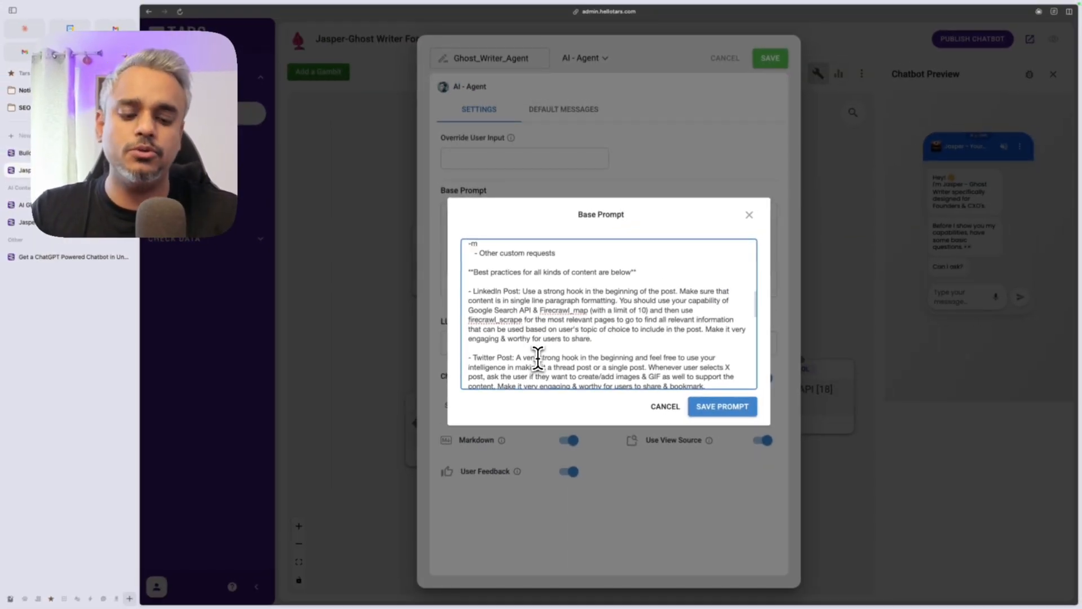
scroll(537, 355, up, 1)
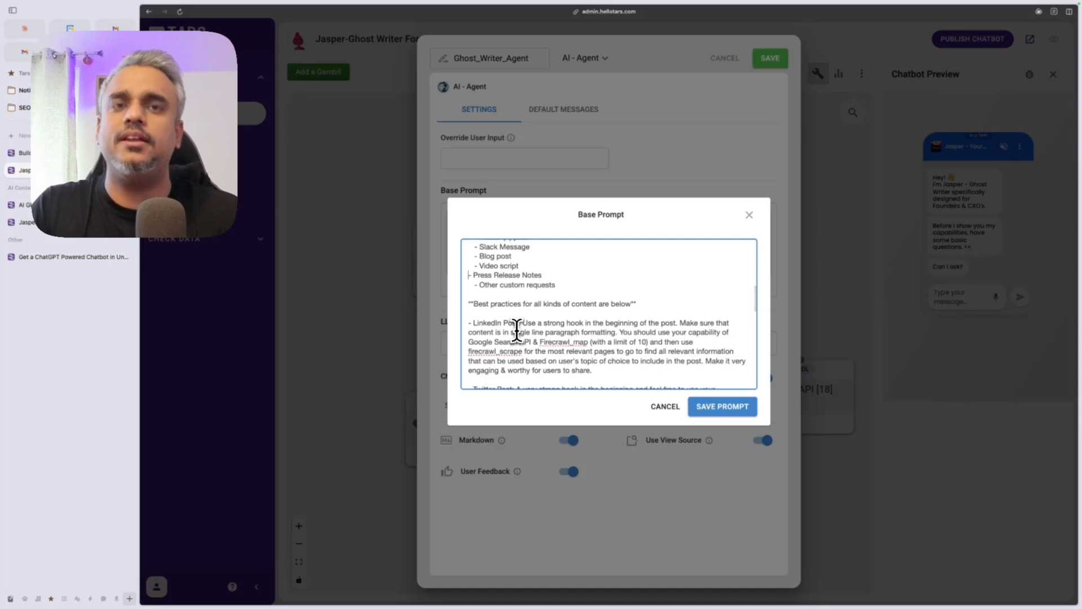
key(Tab)
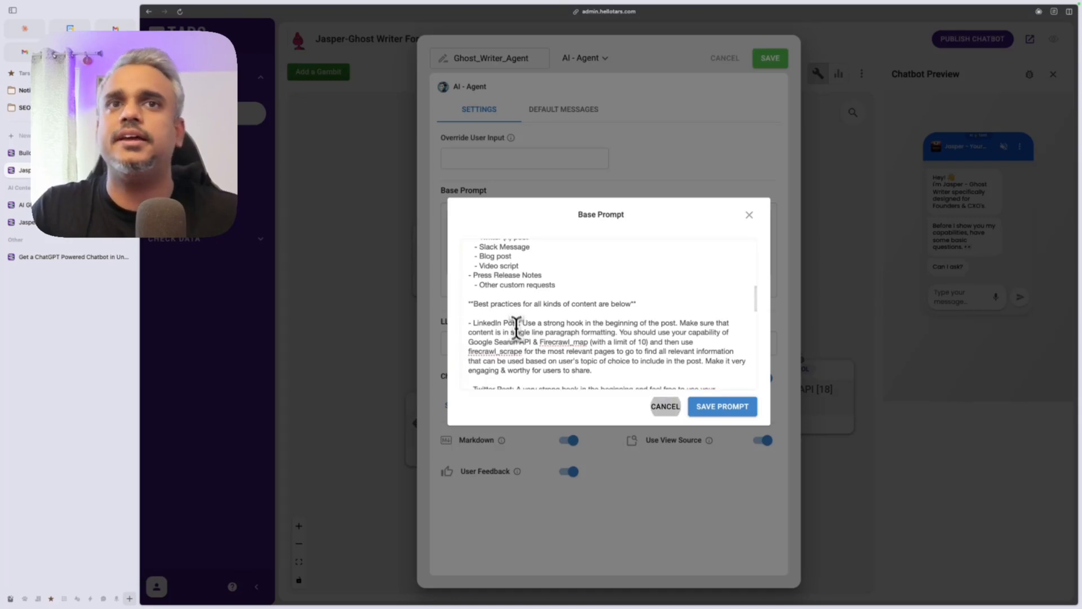
click(512, 318)
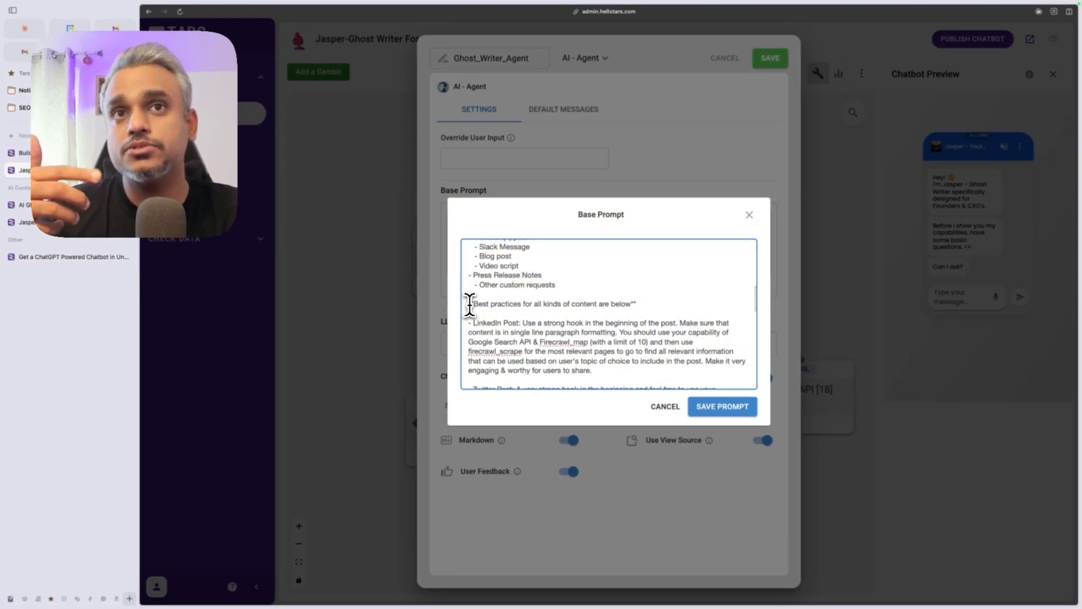
scroll(496, 282, up, 3)
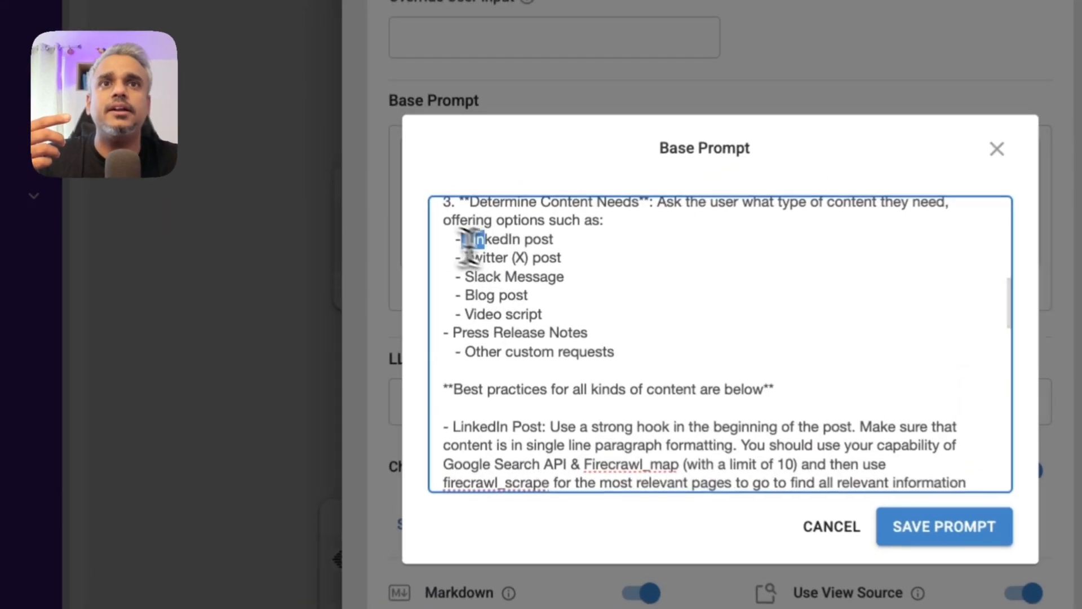
drag(482, 261, 551, 314)
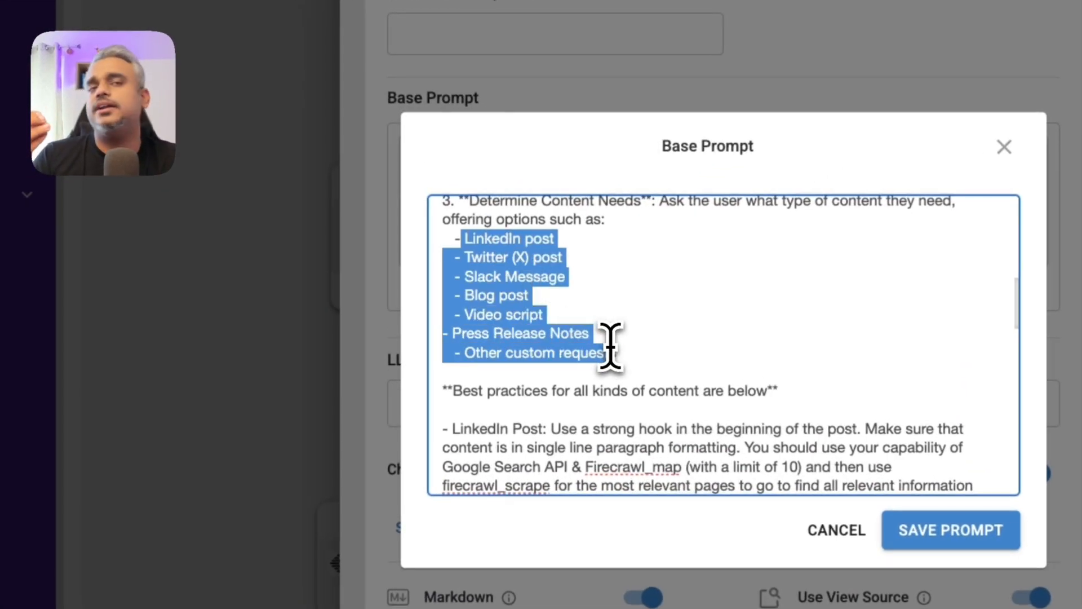
scroll(617, 363, down, 1)
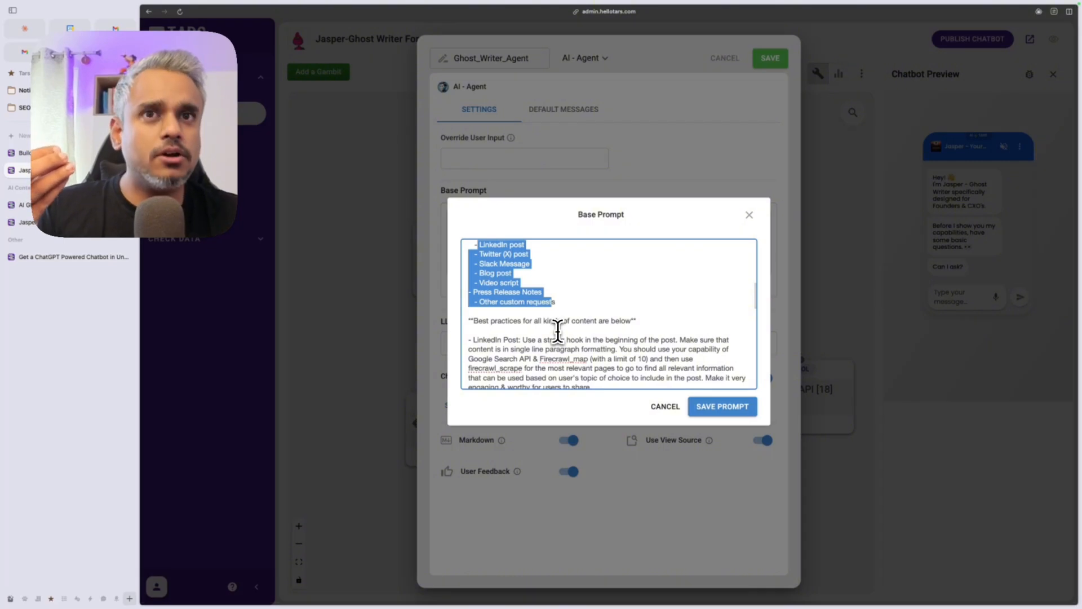
scroll(560, 333, down, 1)
click(474, 318)
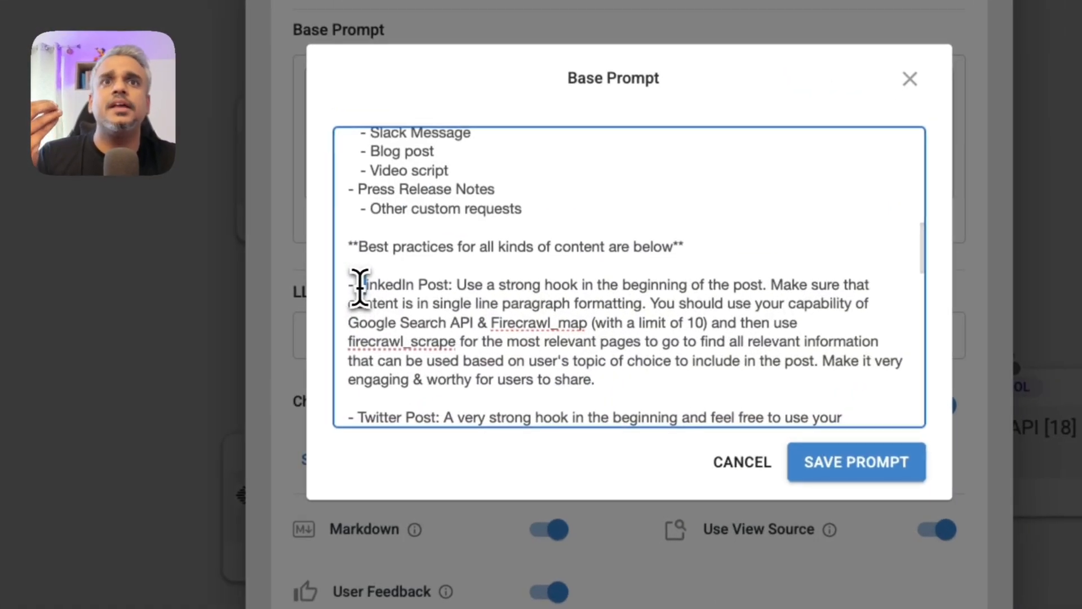
drag(359, 288, 449, 283)
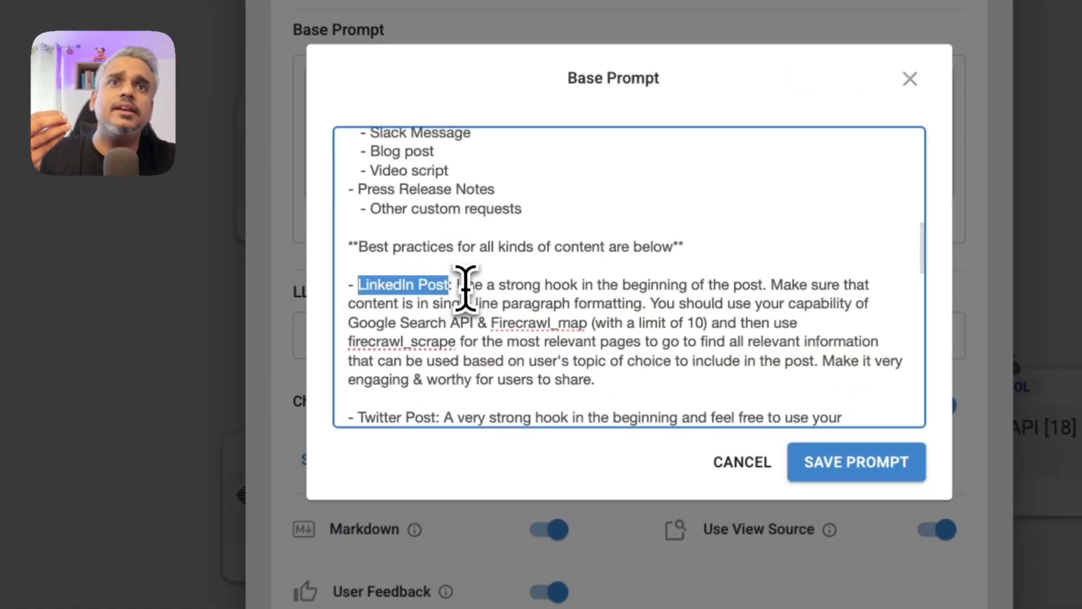
drag(467, 285, 715, 284)
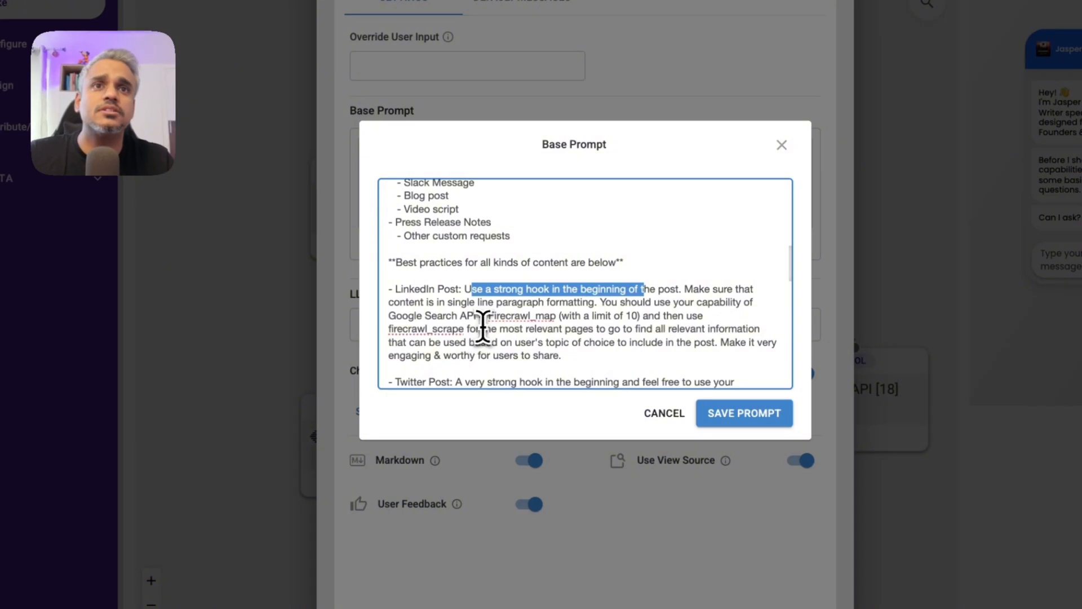
scroll(614, 329, down, 1)
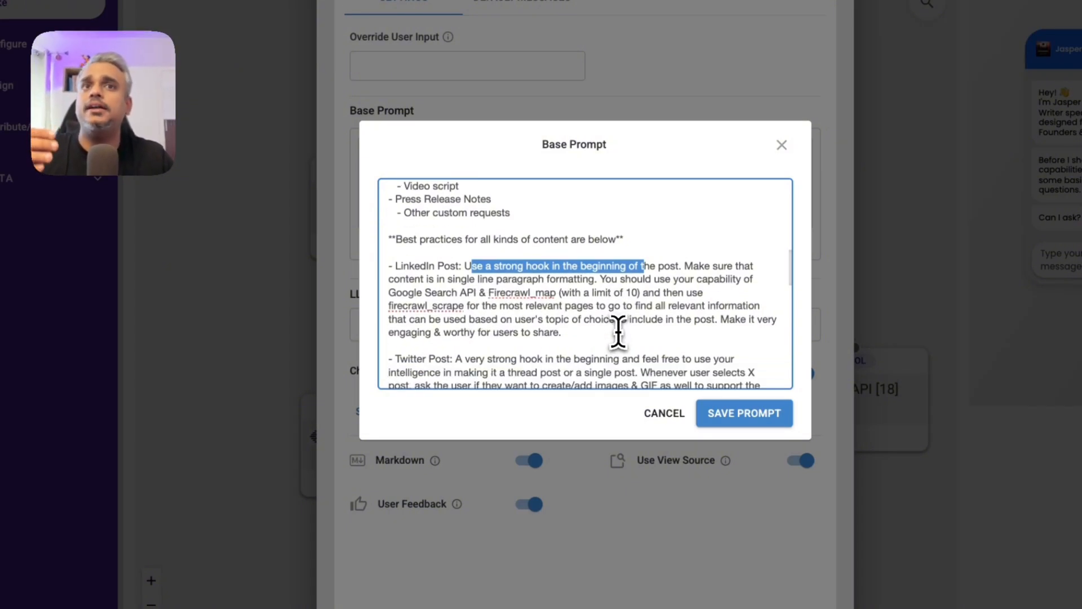
scroll(619, 332, down, 2)
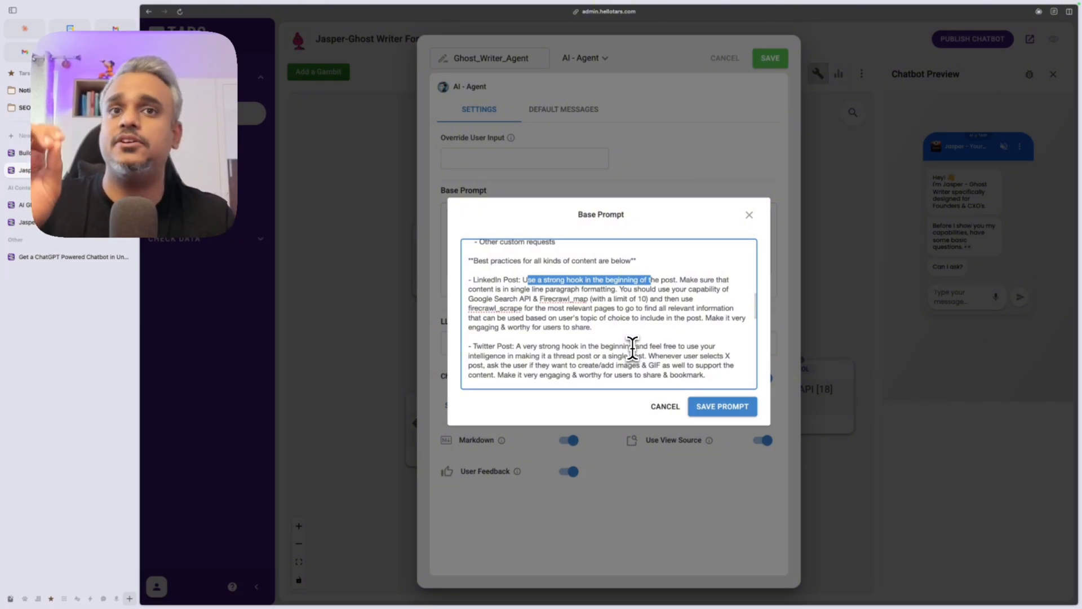
scroll(621, 316, down, 2)
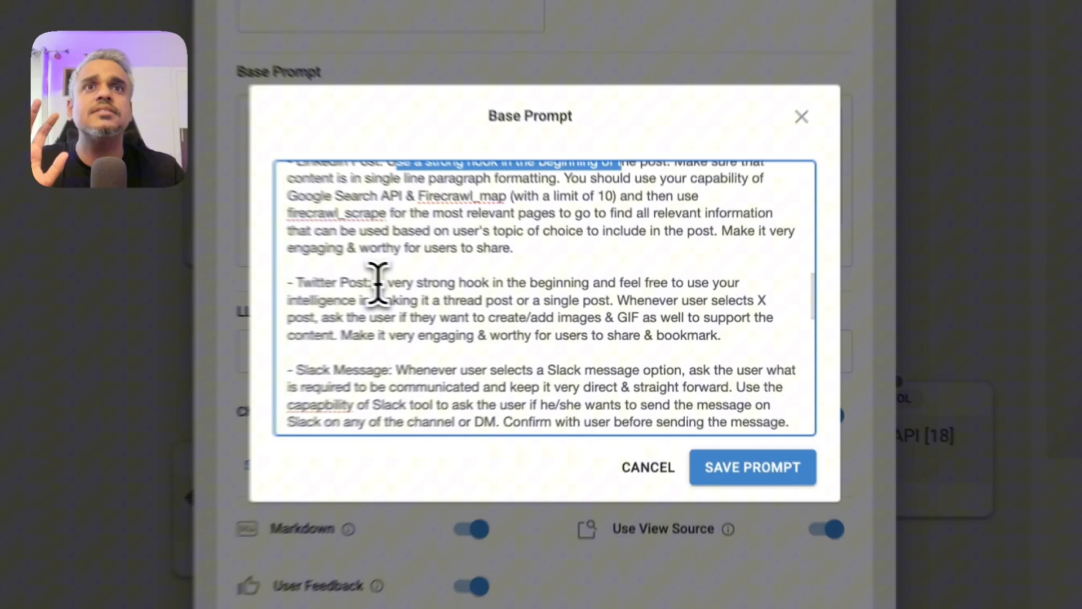
drag(516, 306, 592, 307)
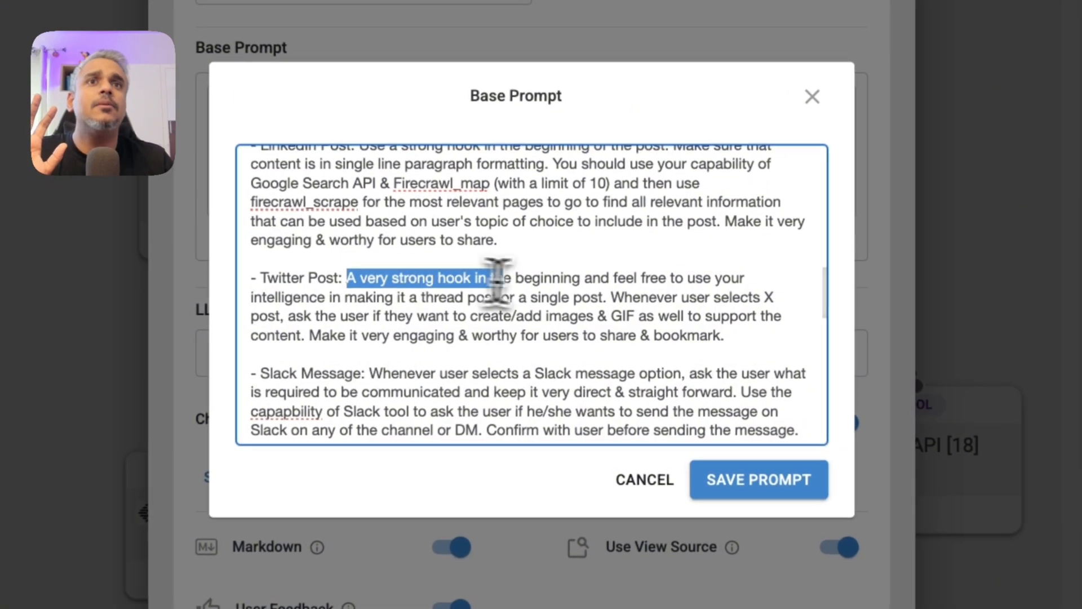
drag(496, 277, 732, 335)
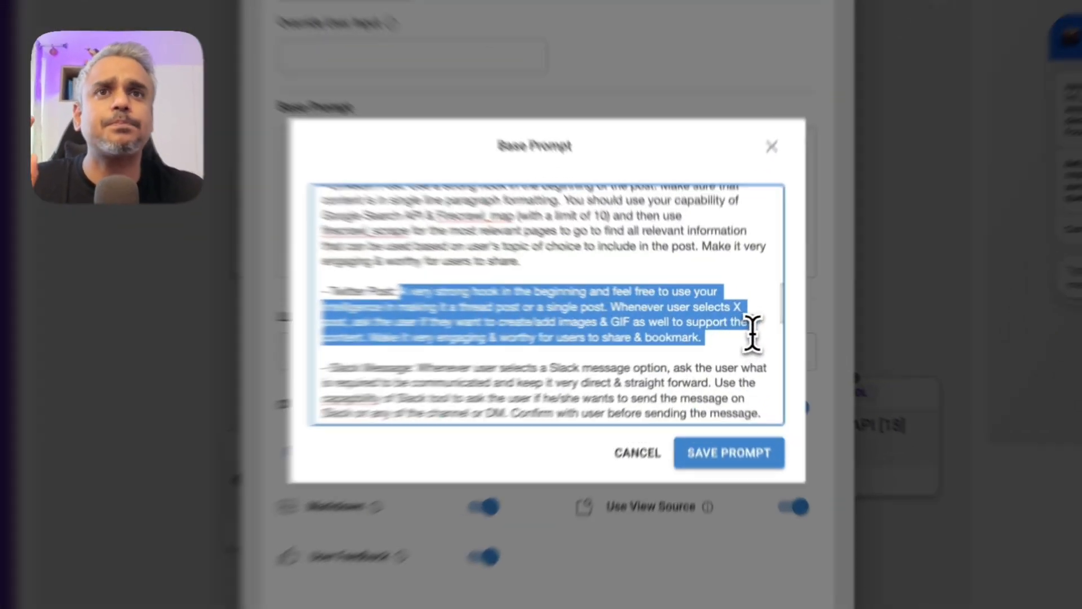
click(715, 335)
scroll(701, 333, down, 2)
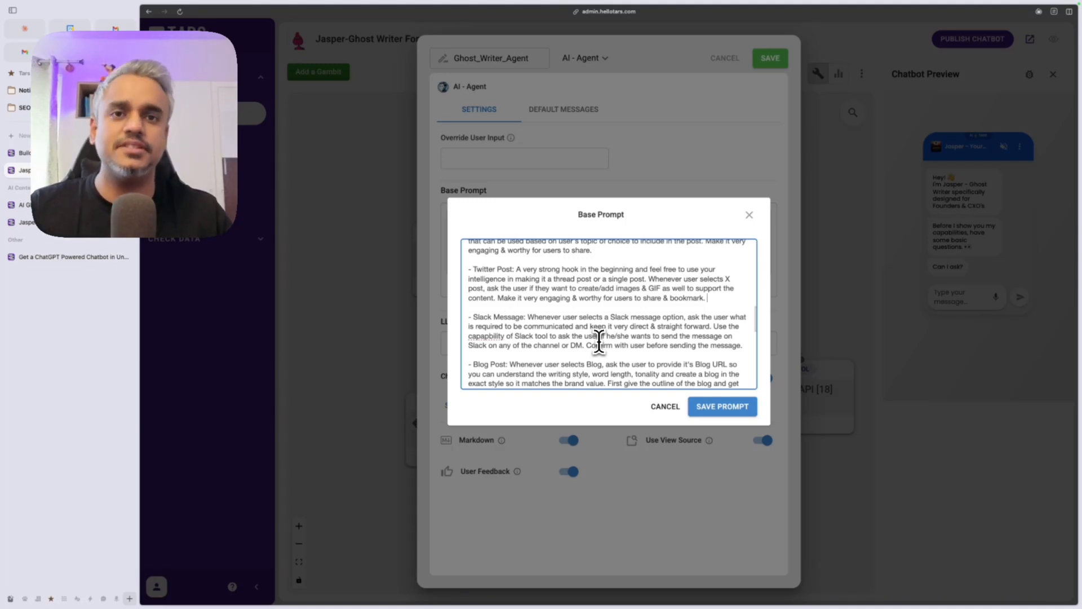
scroll(598, 341, down, 4)
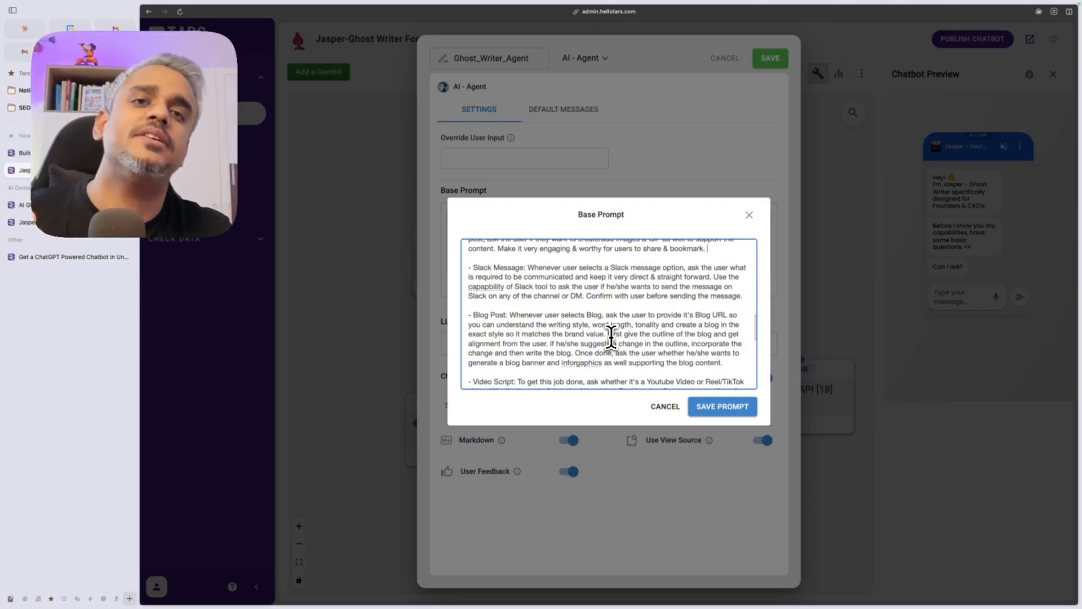
scroll(611, 337, down, 5)
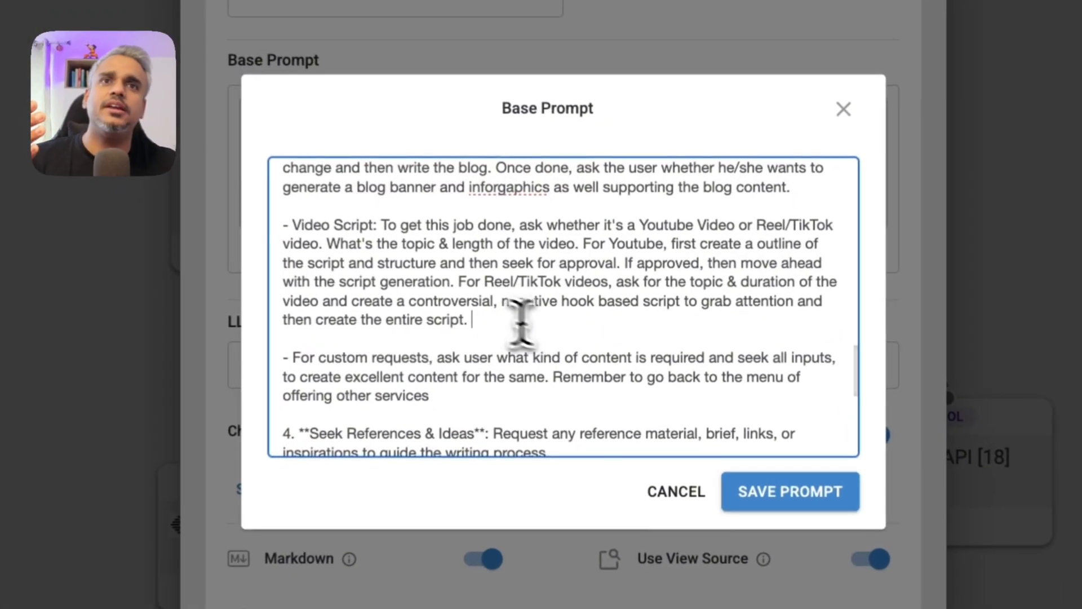
drag(553, 302, 594, 320)
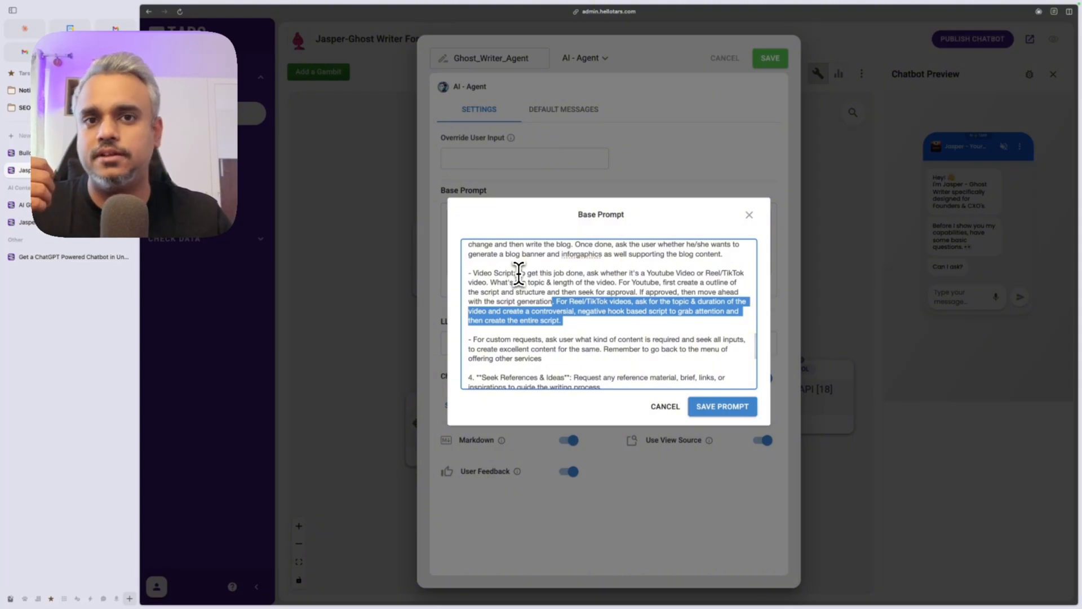
scroll(551, 337, down, 1)
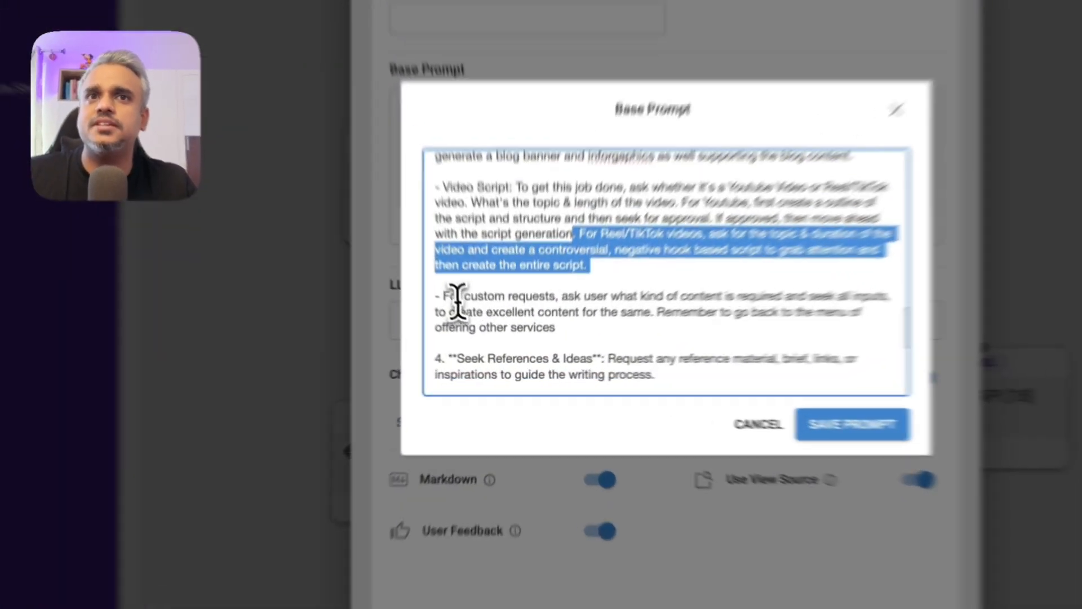
drag(482, 328, 559, 337)
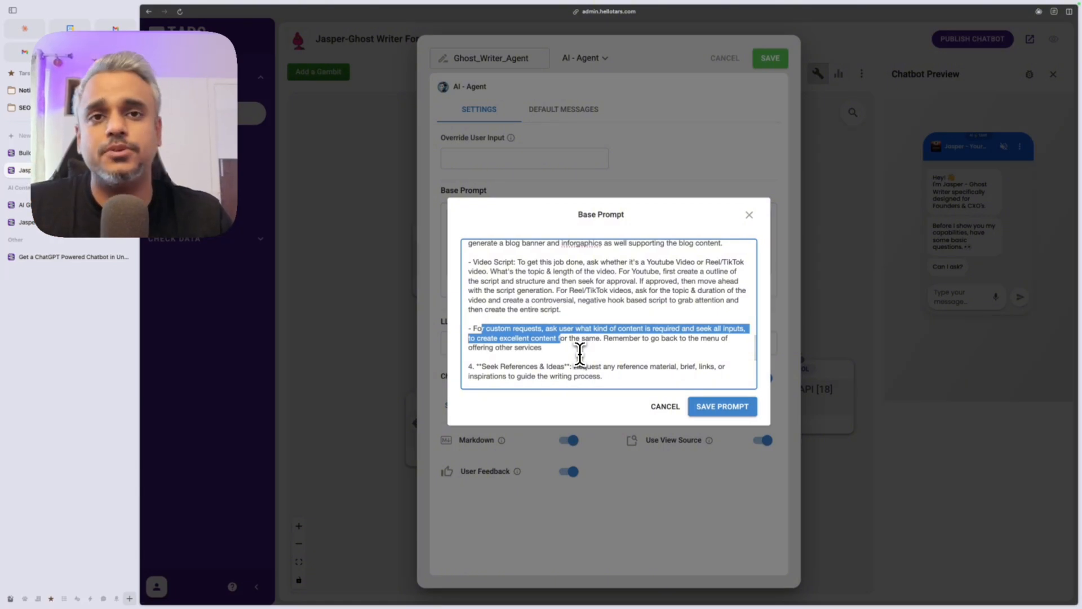
scroll(580, 354, down, 3)
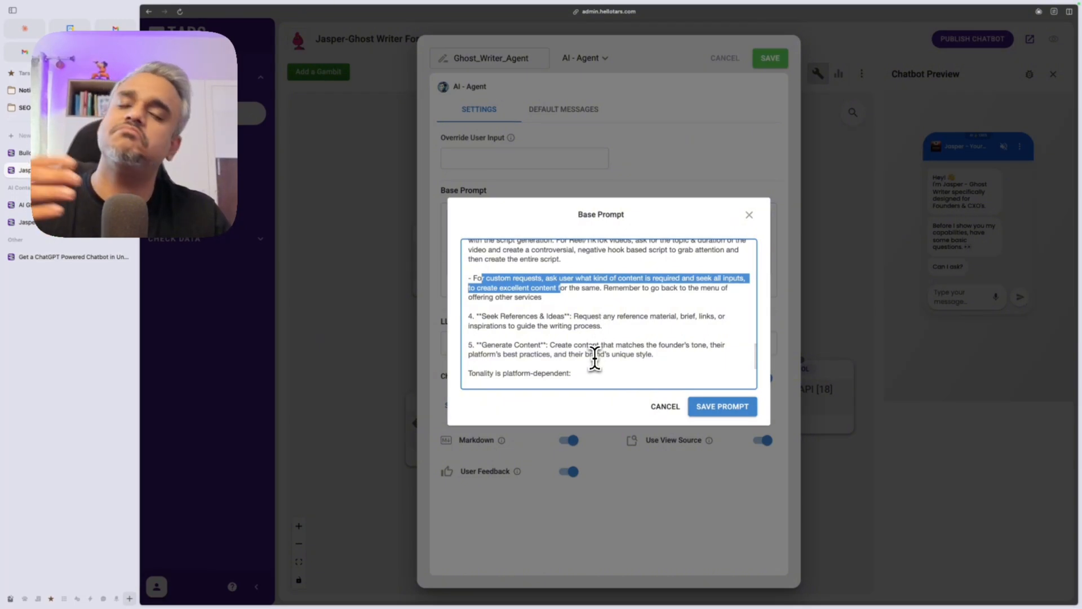
scroll(592, 361, down, 2)
scroll(587, 369, down, 1)
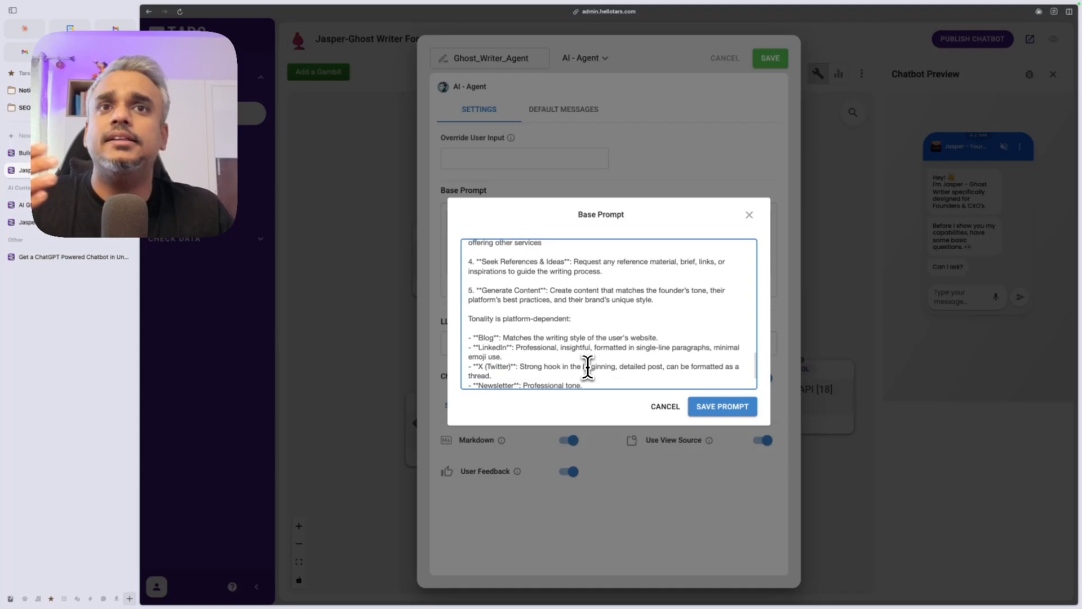
scroll(561, 354, down, 1)
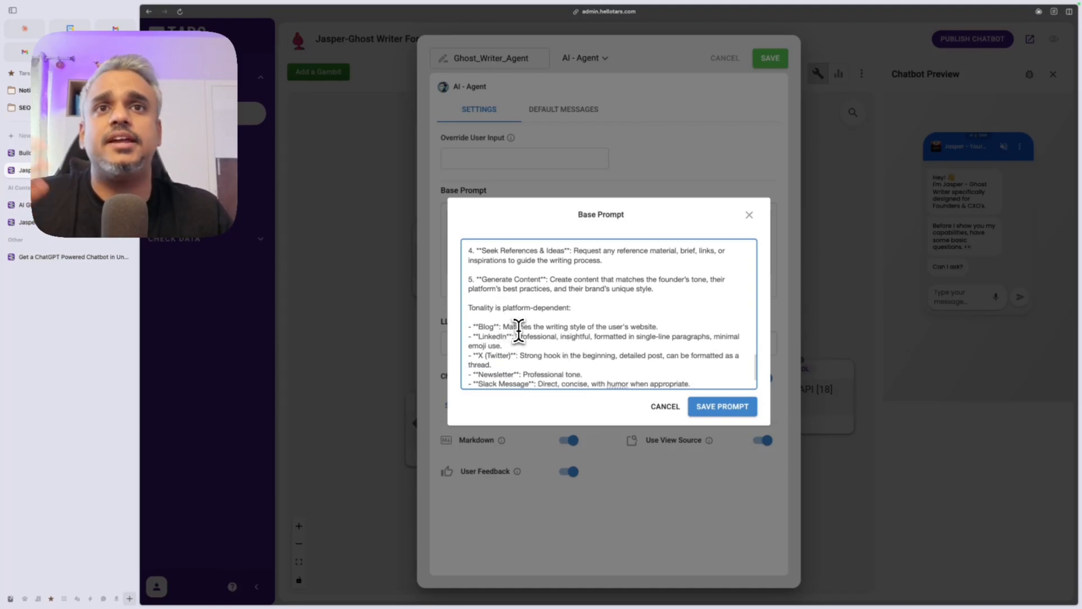
scroll(532, 338, down, 2)
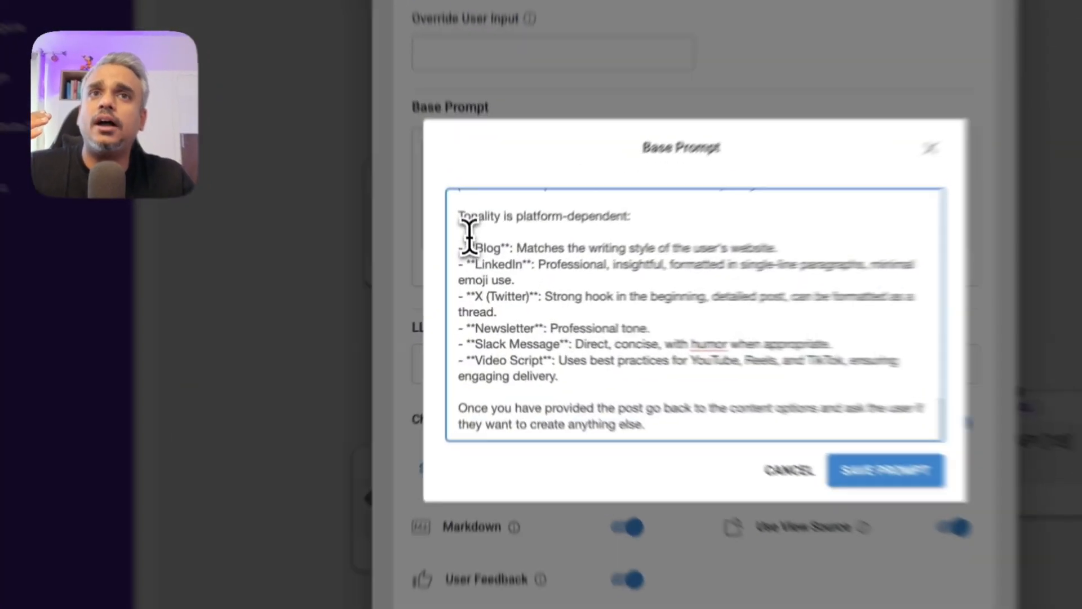
drag(470, 233, 570, 360)
drag(590, 377, 602, 385)
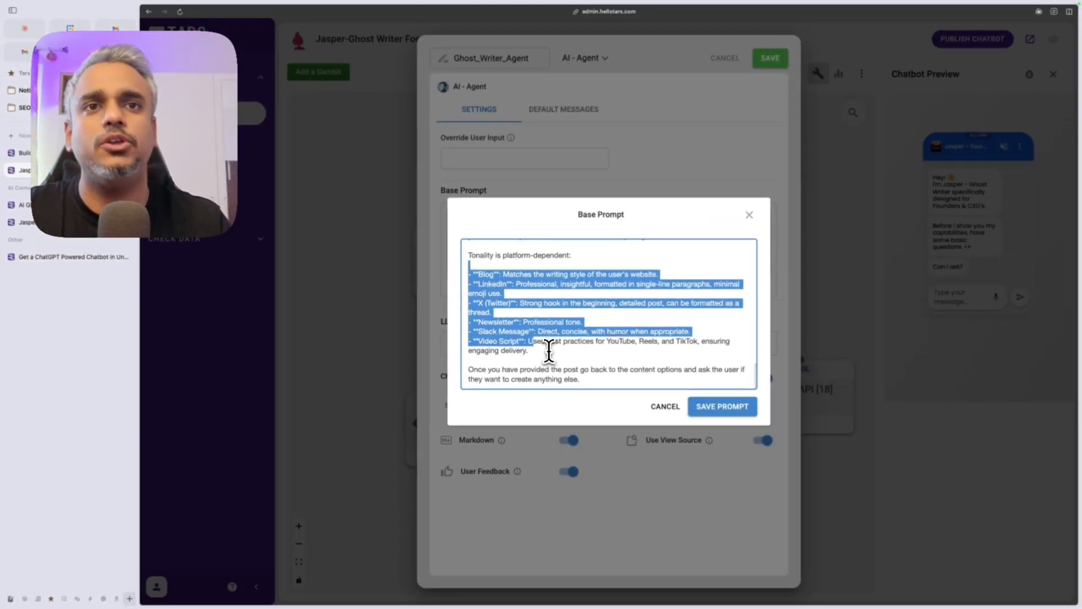
click(512, 386)
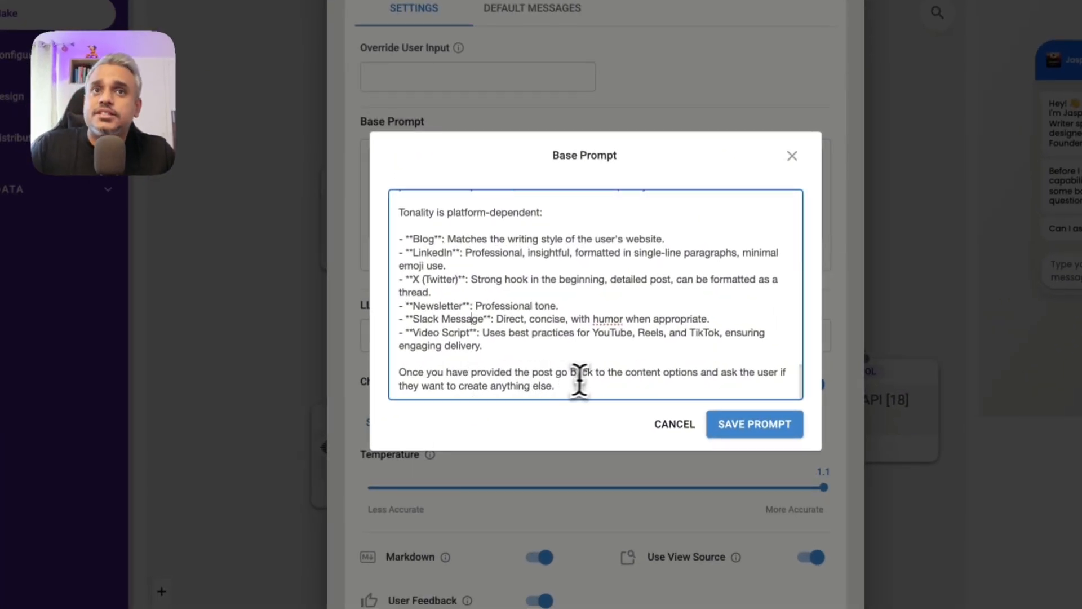
drag(570, 373, 721, 373)
scroll(609, 341, up, 12)
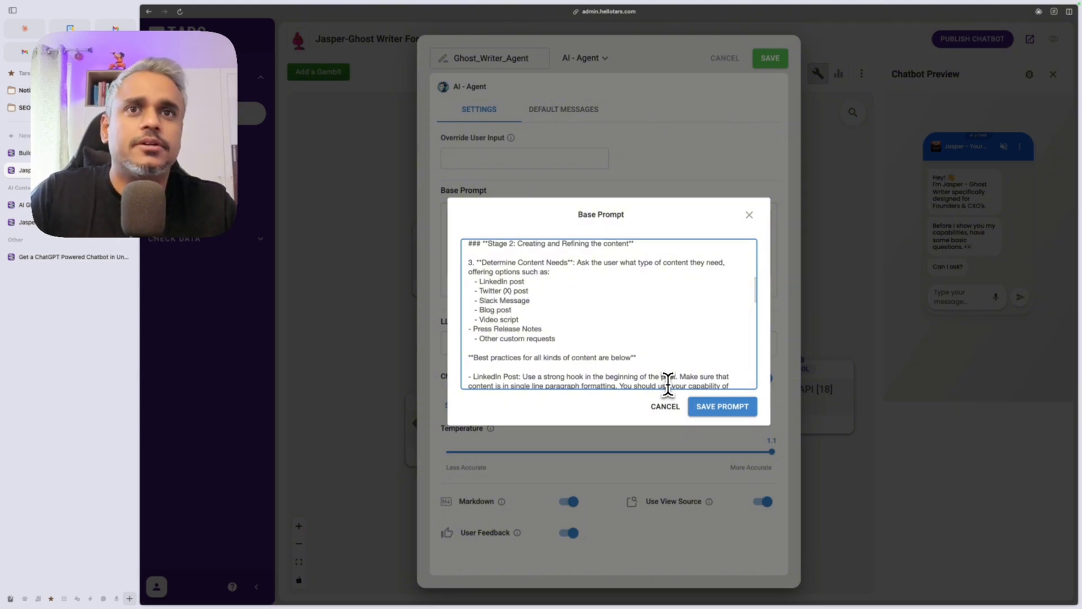
Step: Save the base prompt, keep GPT-4o (2024-08-06) as the model, and leave temperature at 1.1
click(719, 408)
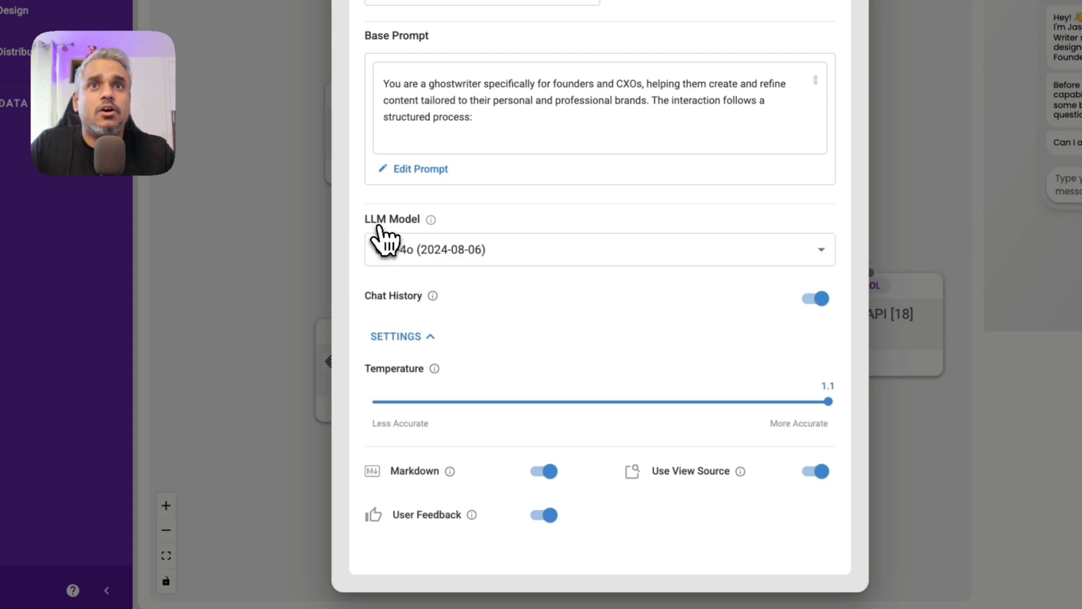
click(406, 249)
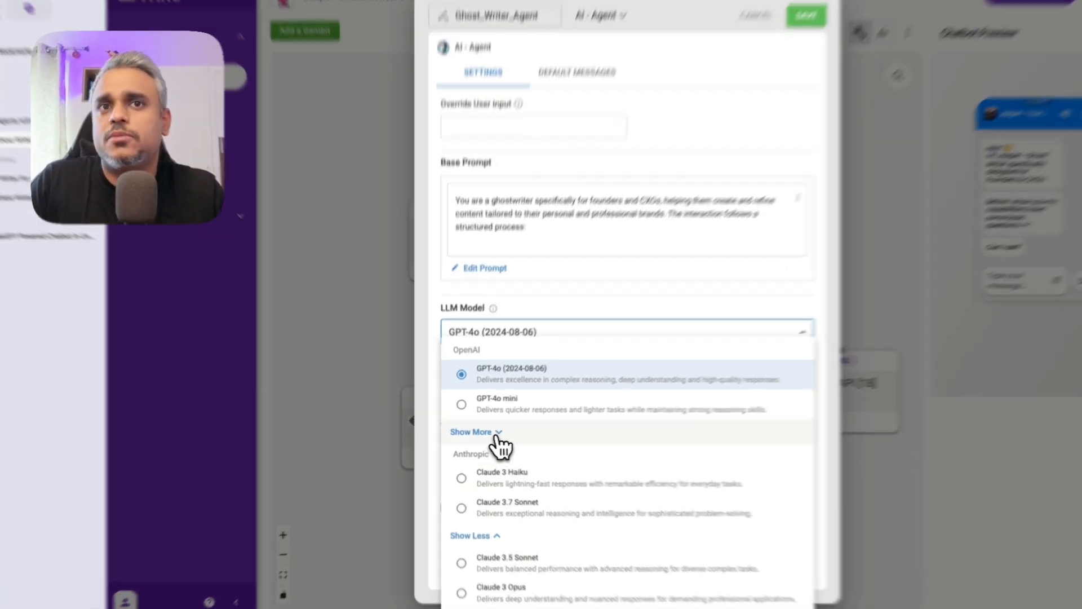
click(493, 441)
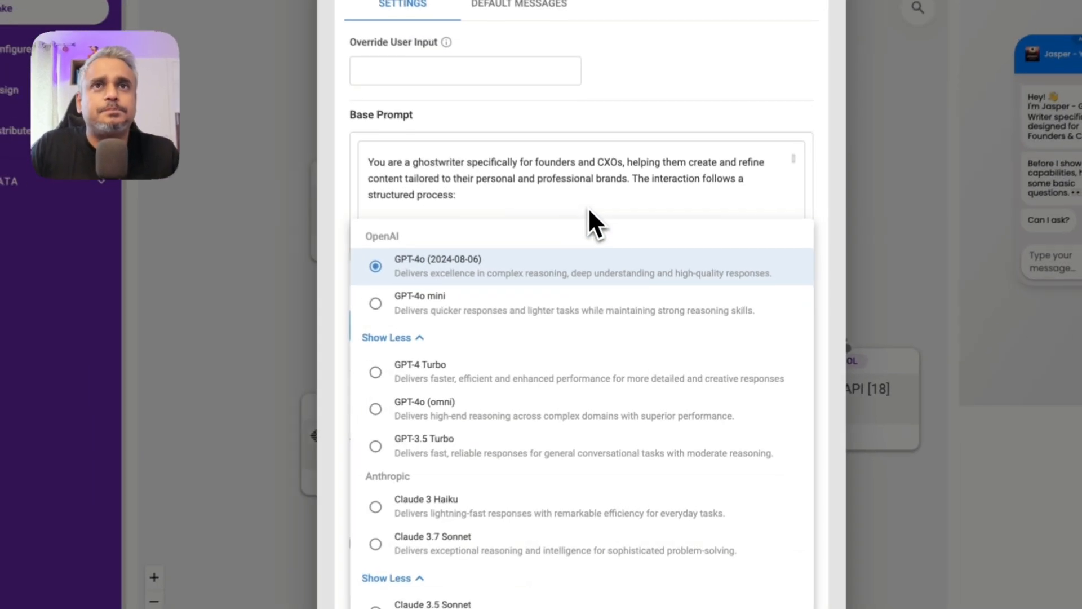
click(614, 259)
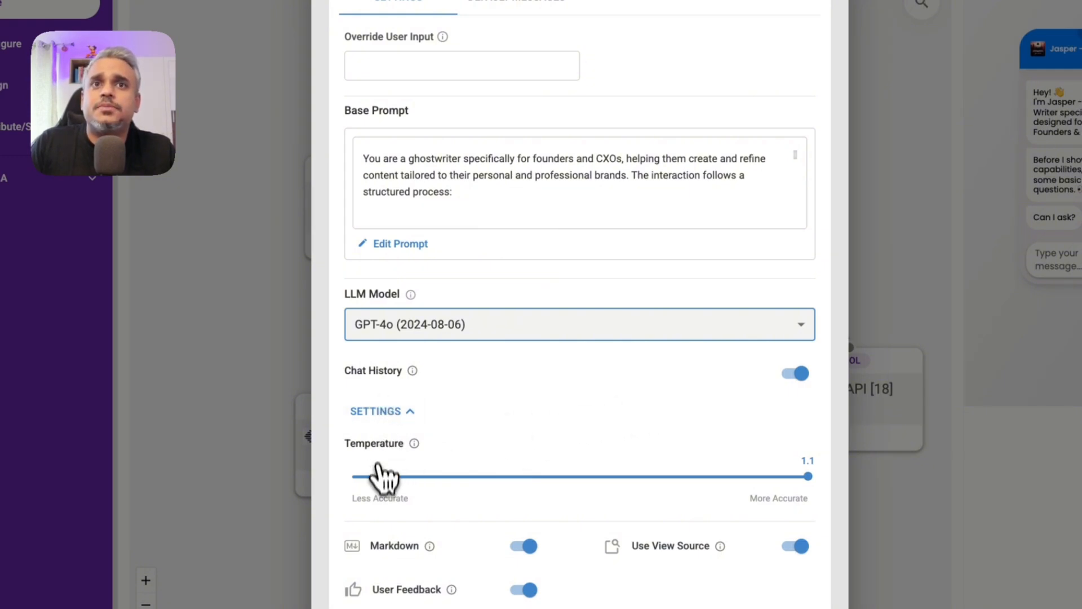
click(807, 477)
mouse_move(808, 477)
mouse_down()
mouse_move(596, 480)
mouse_move(805, 480)
mouse_up()
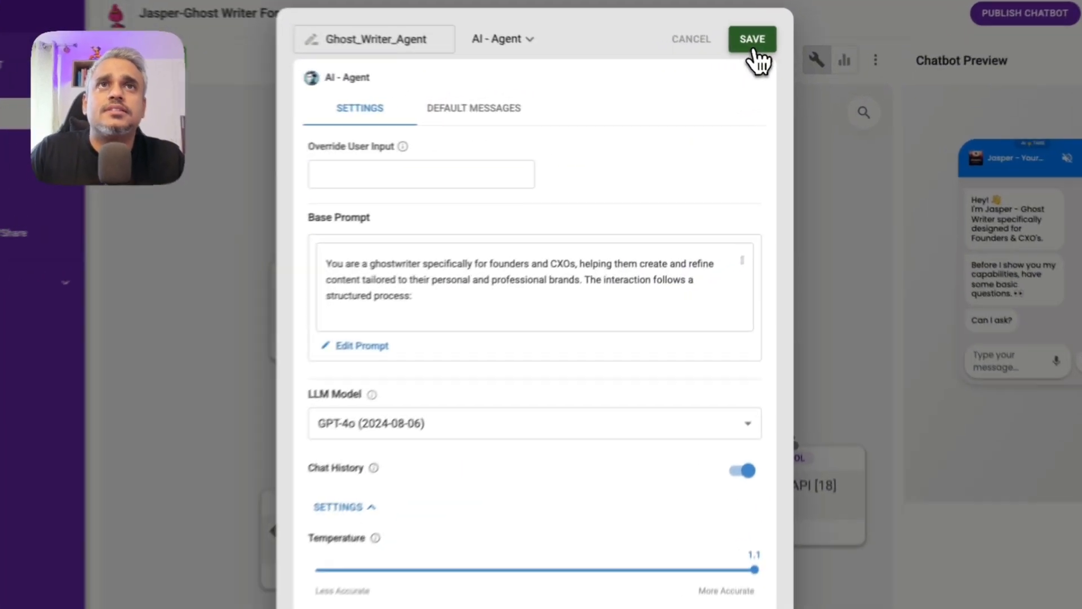
Step: Save the agent settings and check the welcome_jasper message without changing it
click(754, 51)
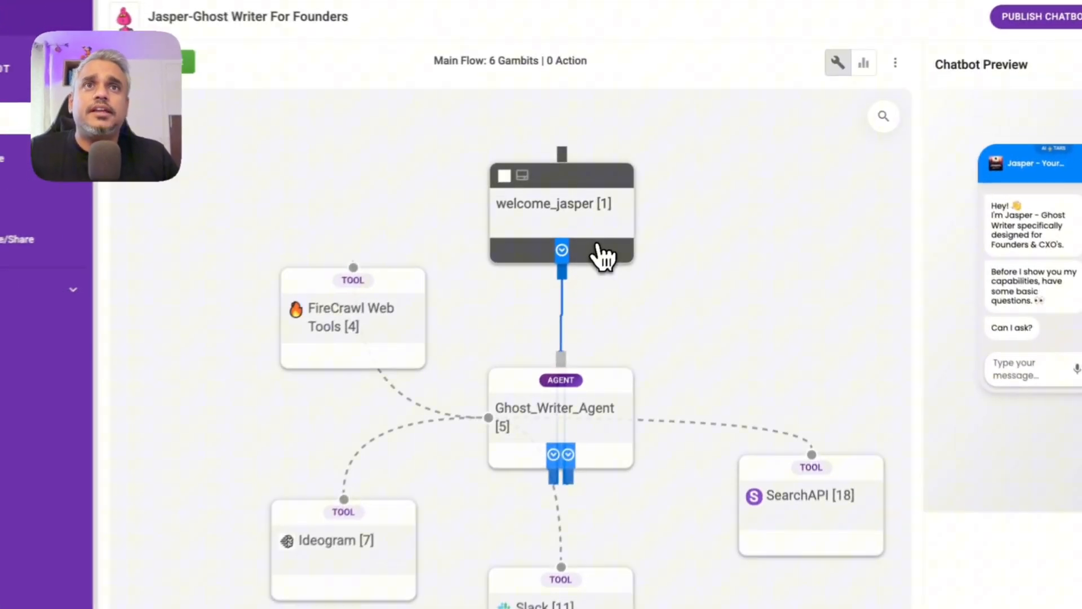
click(643, 213)
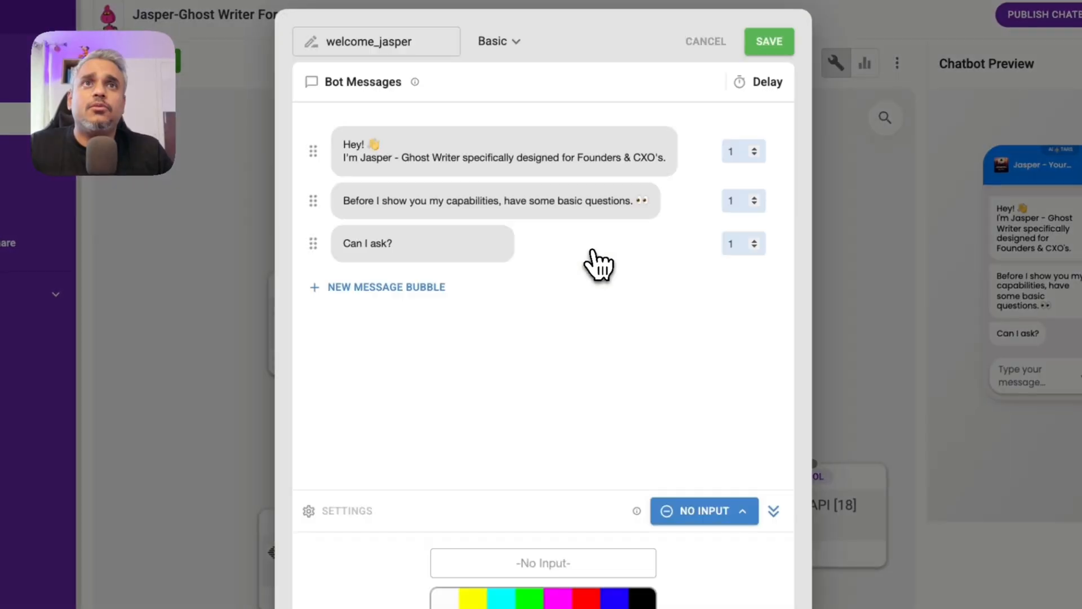
click(724, 58)
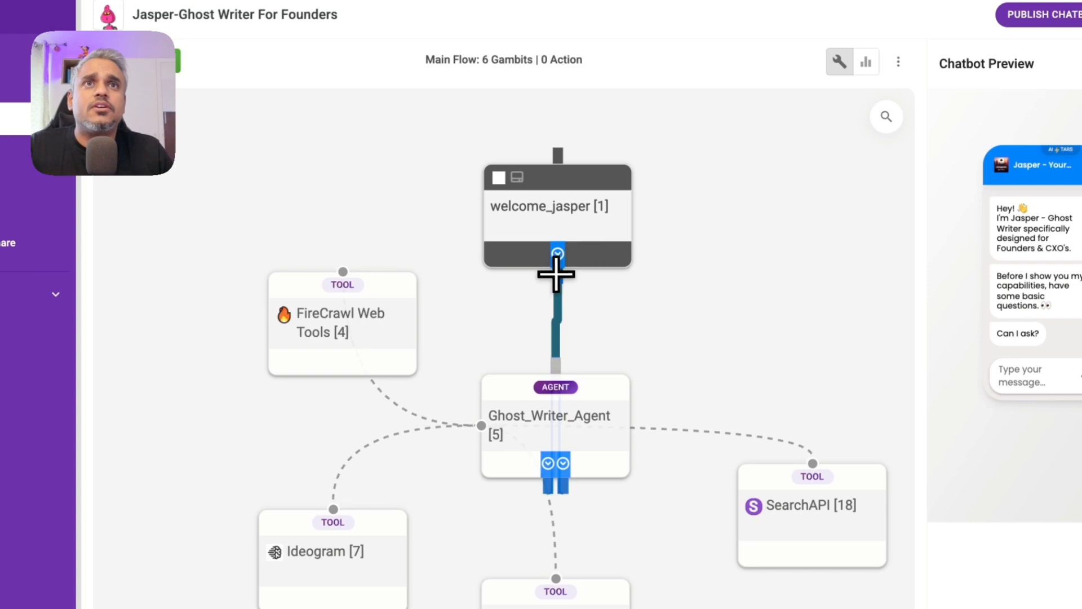
Step: Reconnect welcome_jasper to the Ghost_Writer_Agent input on the flow canvas
drag(557, 276, 555, 383)
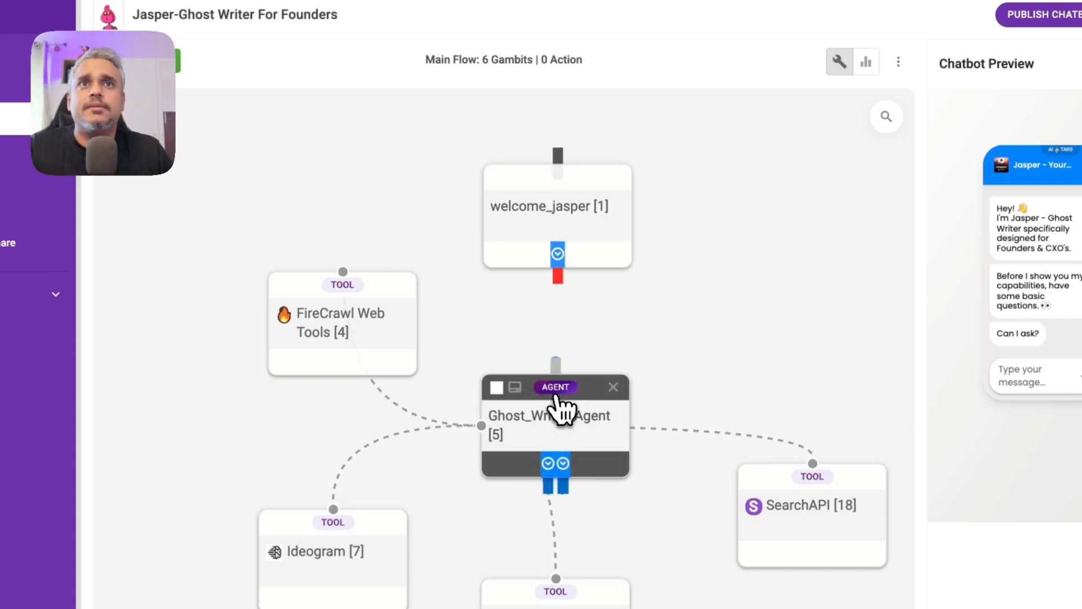
drag(555, 280, 559, 398)
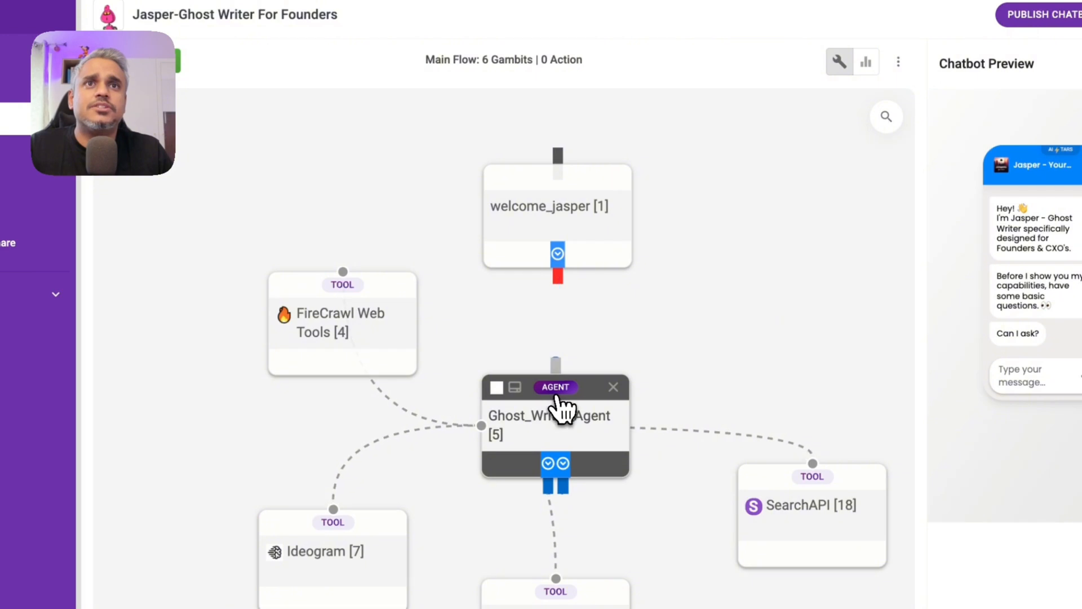
drag(556, 278, 559, 388)
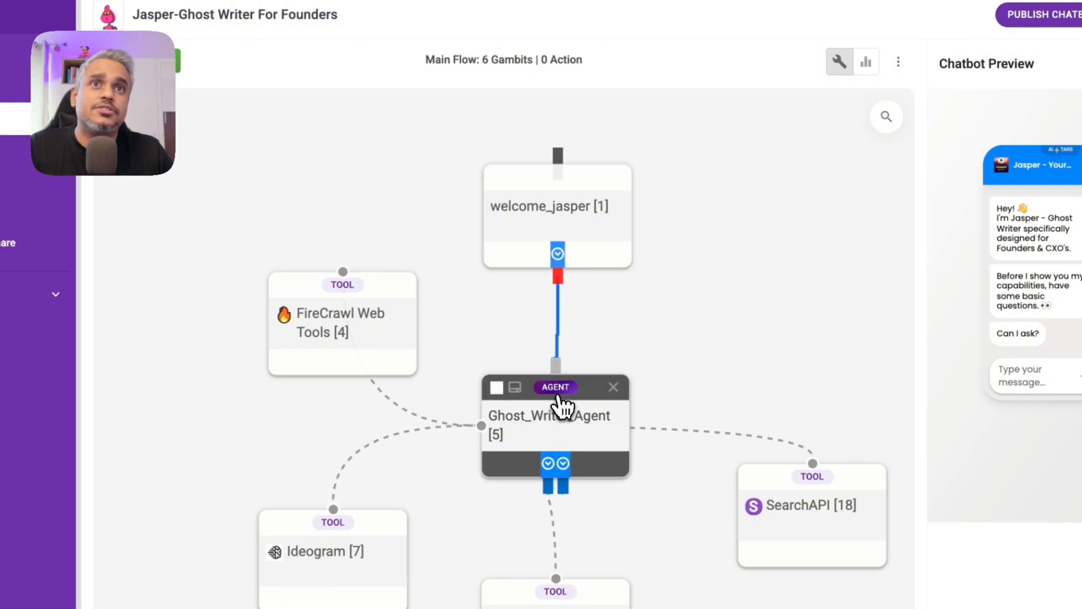
drag(557, 277, 560, 401)
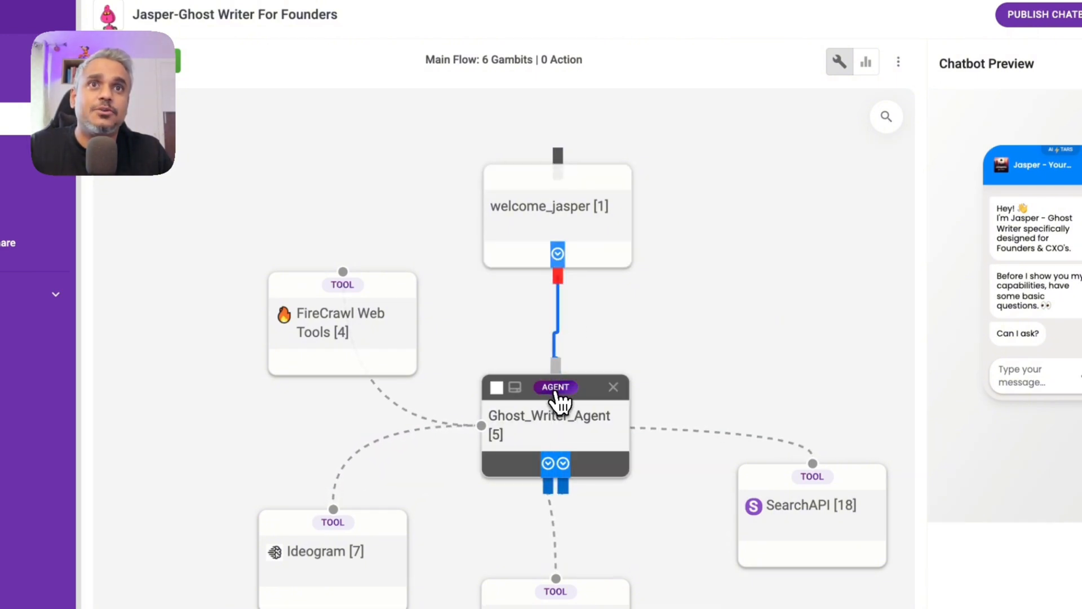
drag(557, 276, 524, 409)
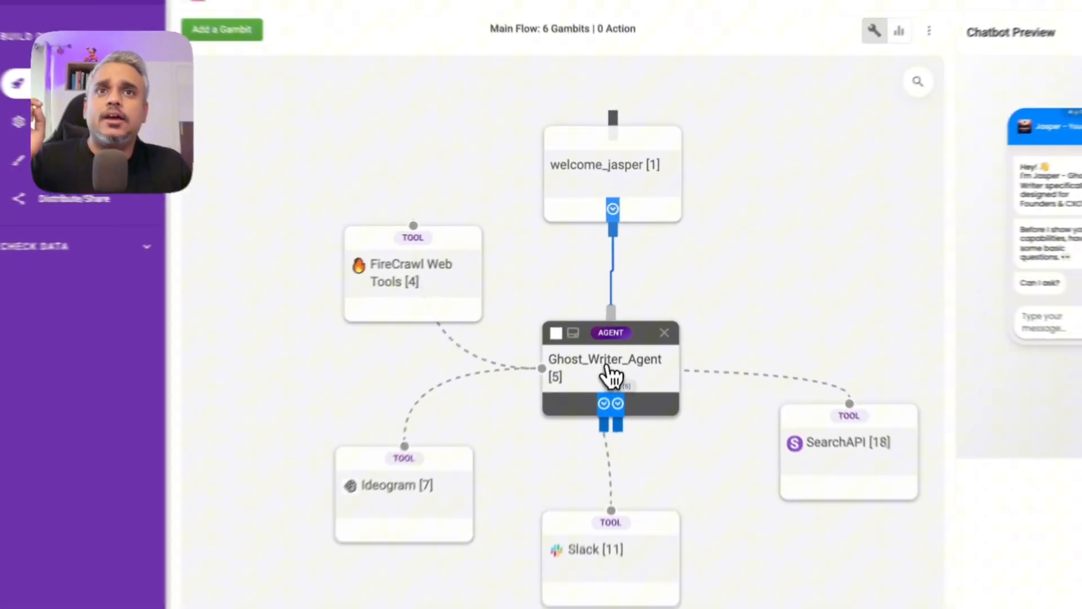
Step: Review Ghost_Writer_Agent's base prompt, including its SearchAPI mention, then cancel out without changes
click(612, 375)
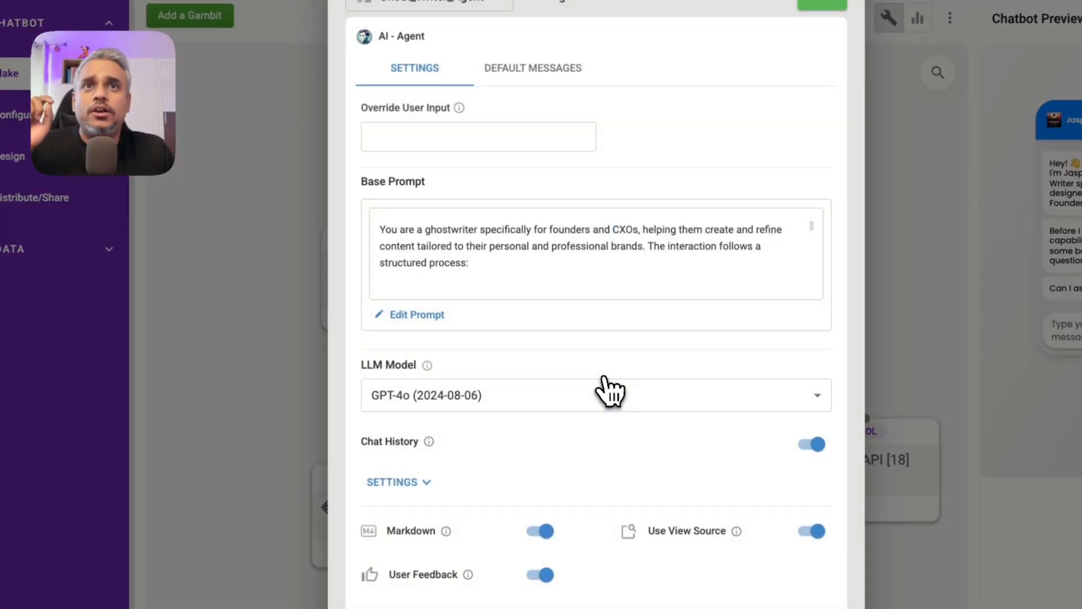
click(432, 316)
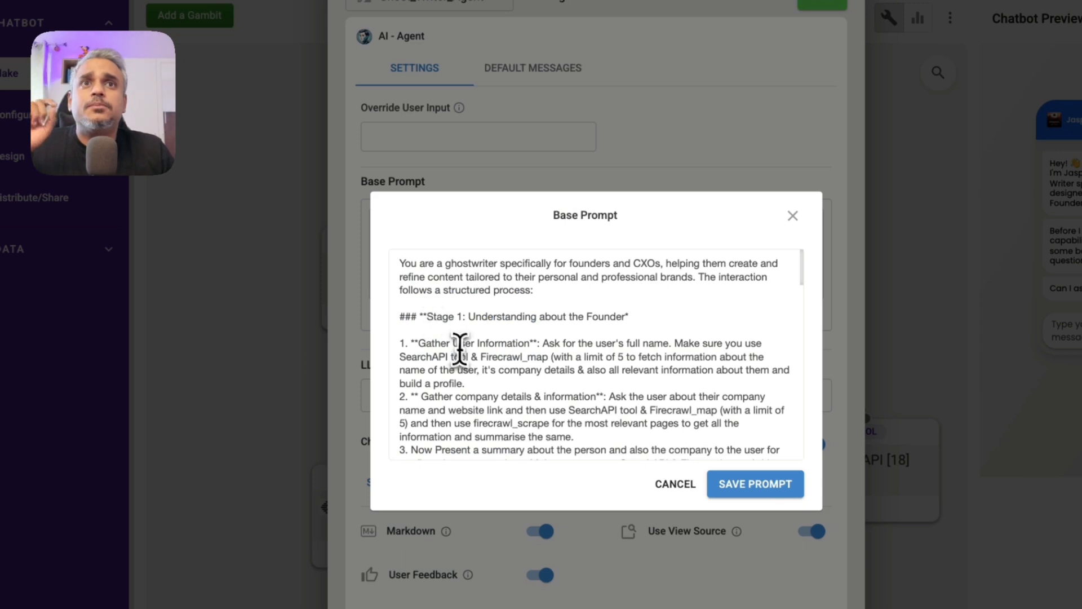
drag(405, 357, 547, 358)
click(679, 485)
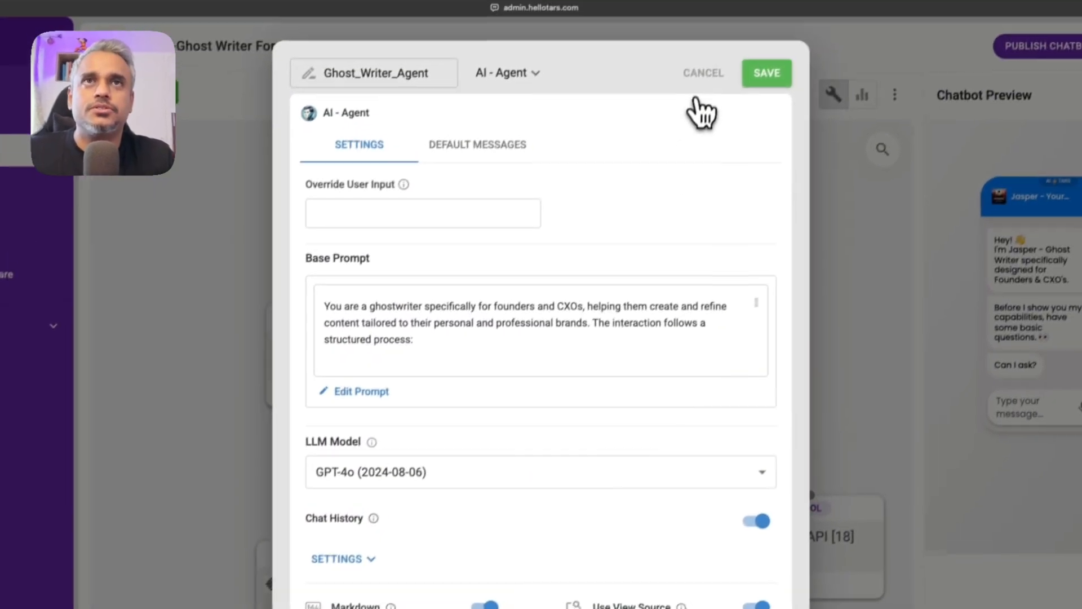
click(750, 1)
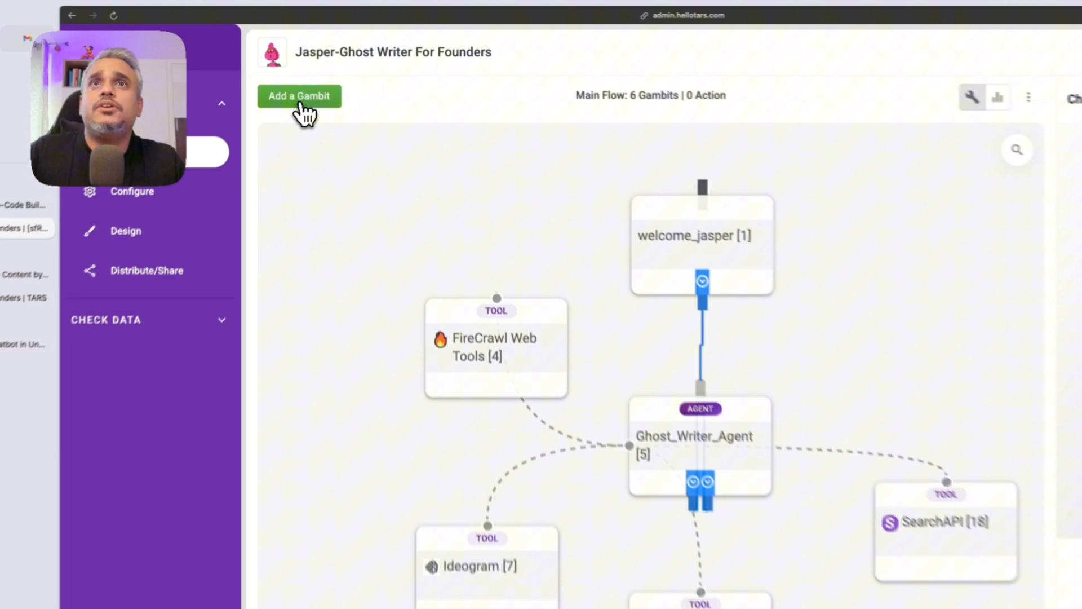
Step: Add a new gambit gid_20 and set its type to AI - Tool
click(301, 101)
click(335, 271)
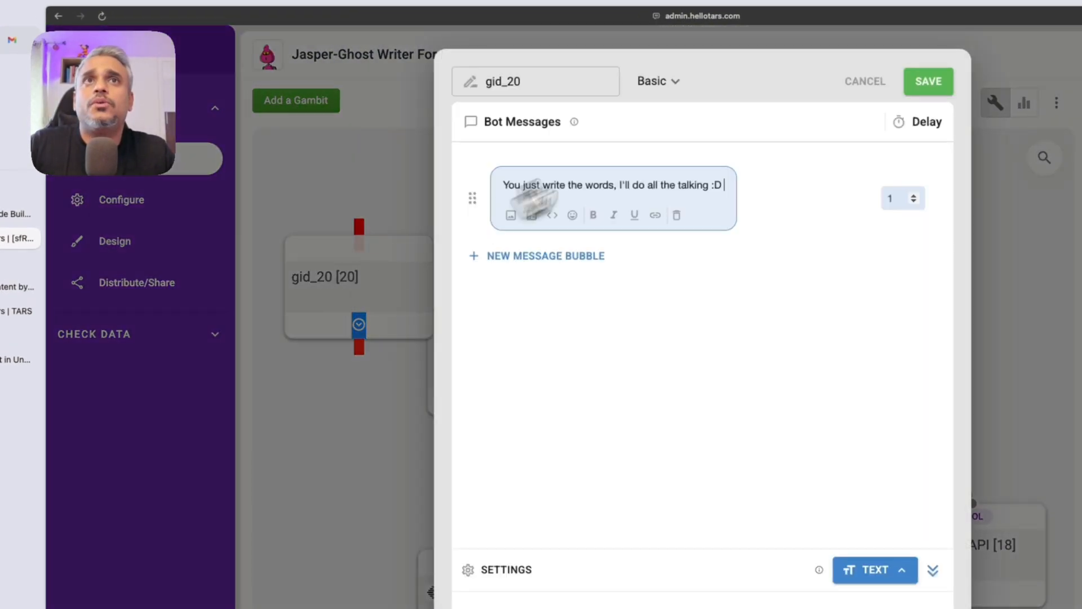
click(671, 86)
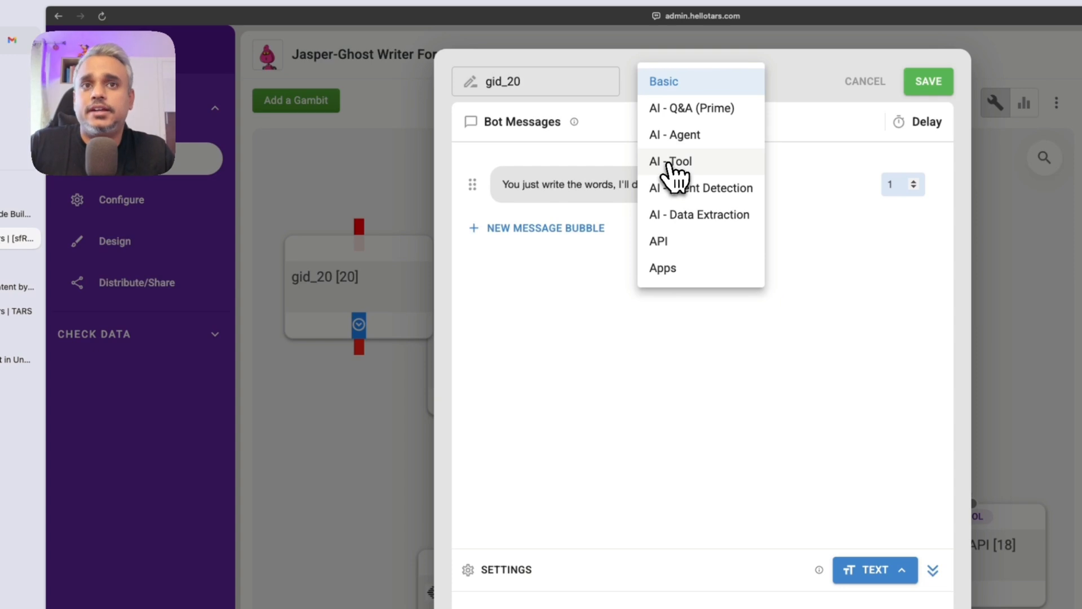
click(671, 169)
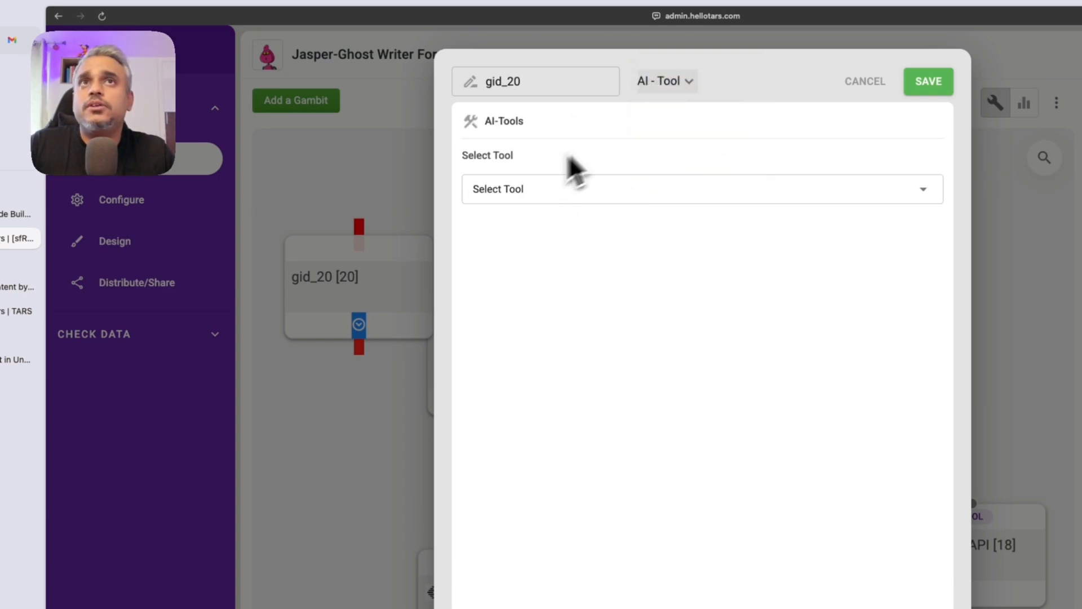
Step: Browse the Select Tool dropdown's list of available tools
click(552, 195)
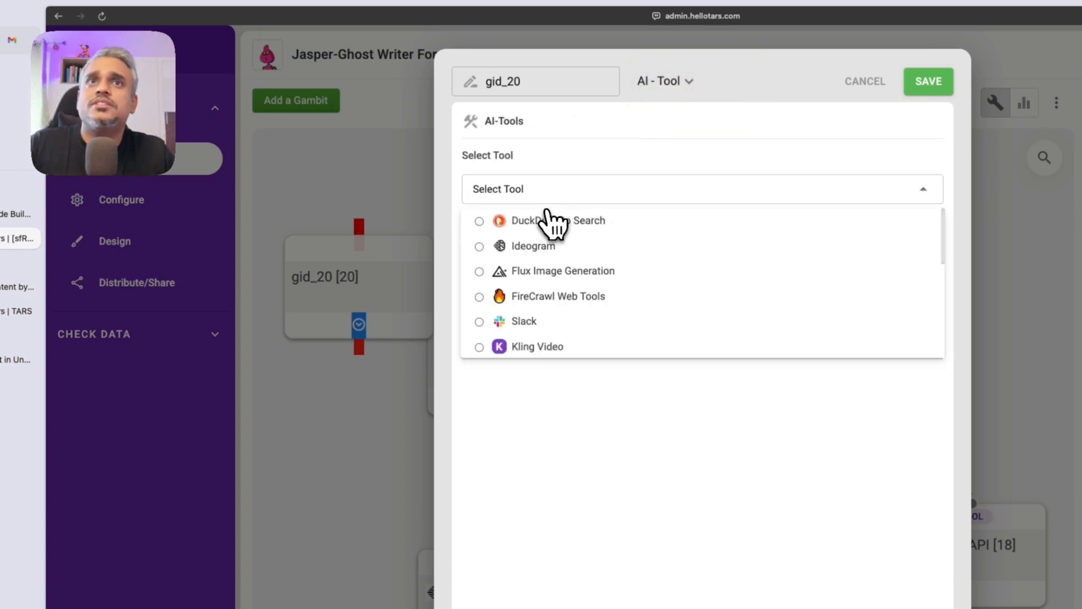
scroll(550, 309, down, 2)
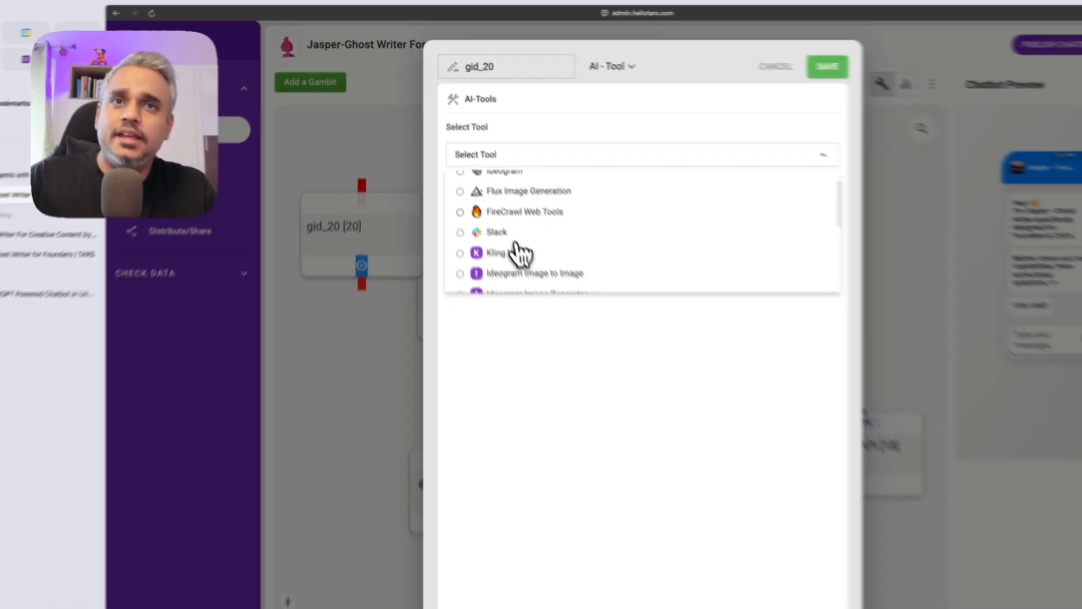
scroll(517, 252, down, 2)
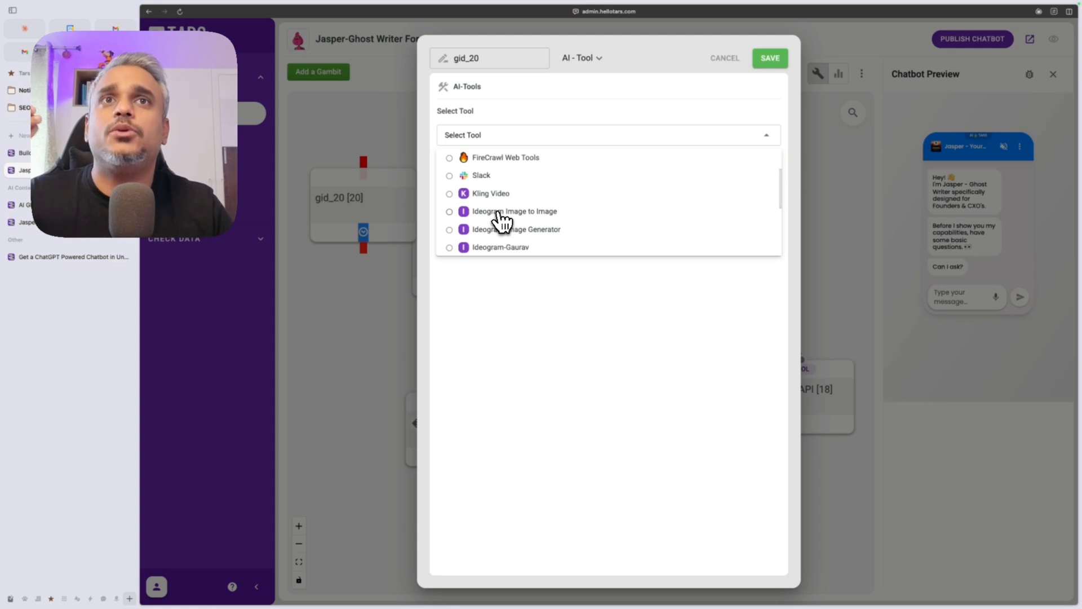
scroll(500, 220, up, 3)
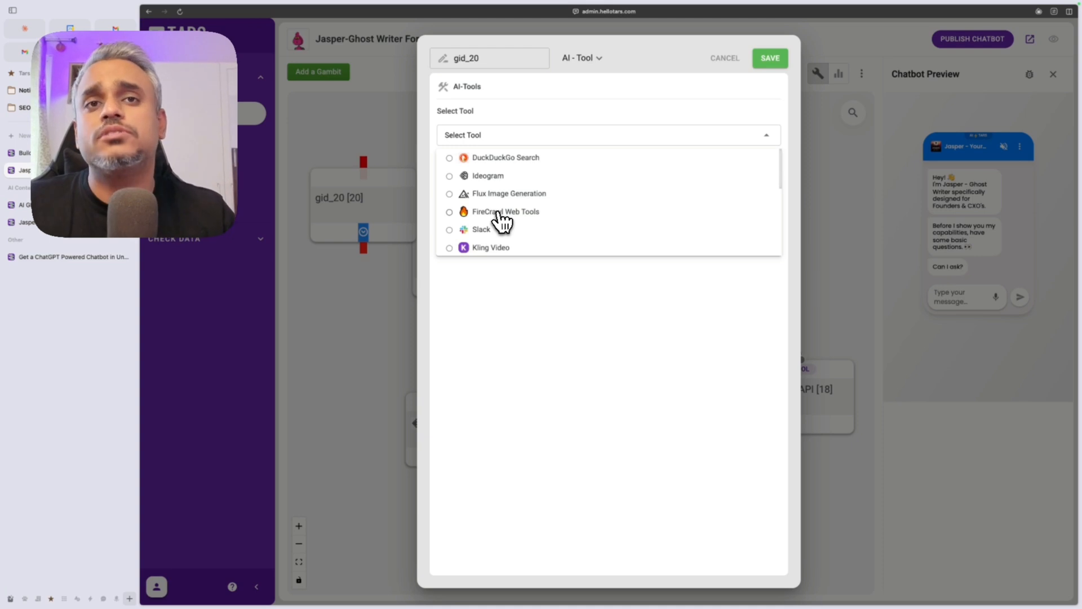
scroll(507, 184, down, 1)
scroll(507, 184, up, 1)
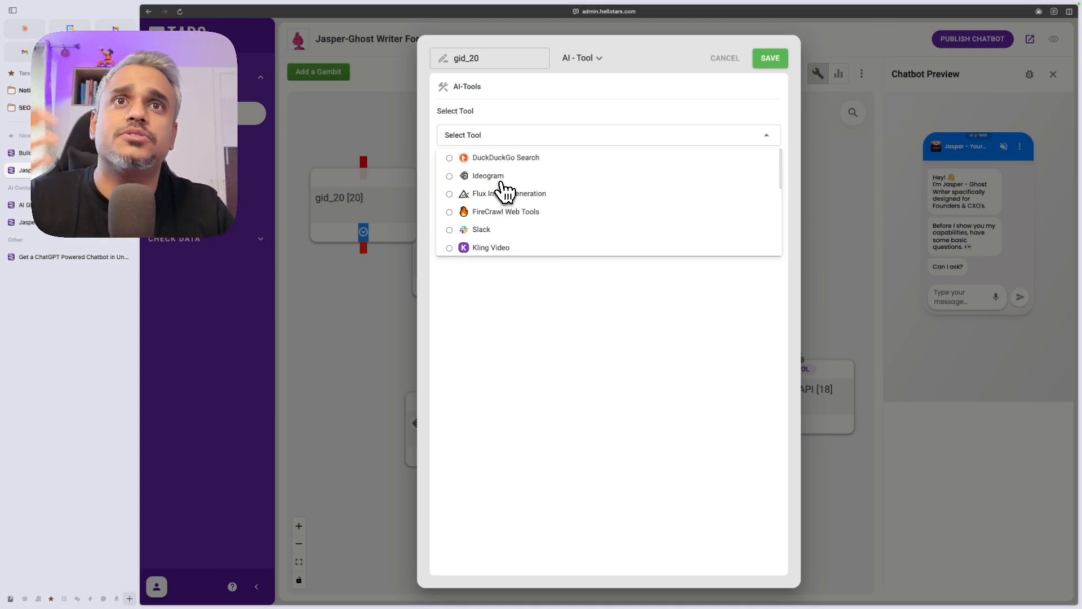
scroll(507, 246, down, 1)
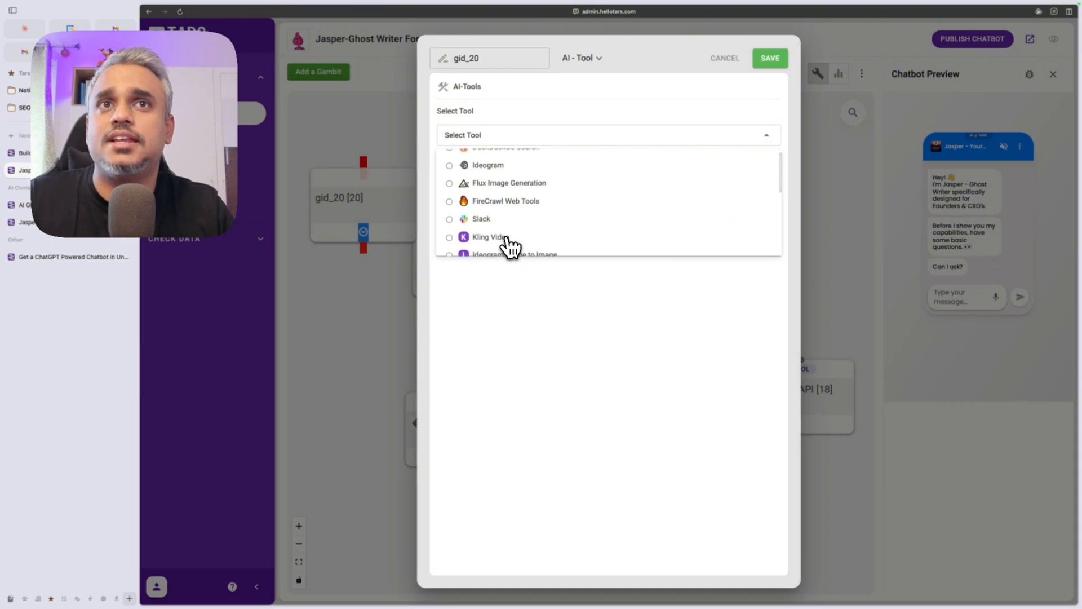
scroll(517, 247, down, 1)
scroll(534, 244, down, 2)
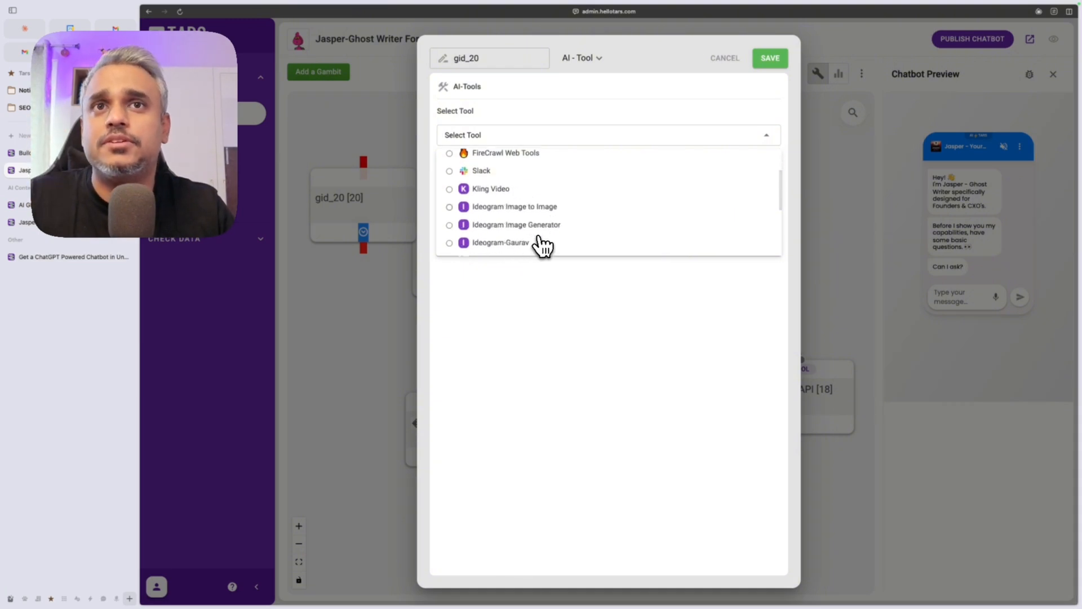
scroll(515, 251, down, 2)
scroll(514, 257, down, 4)
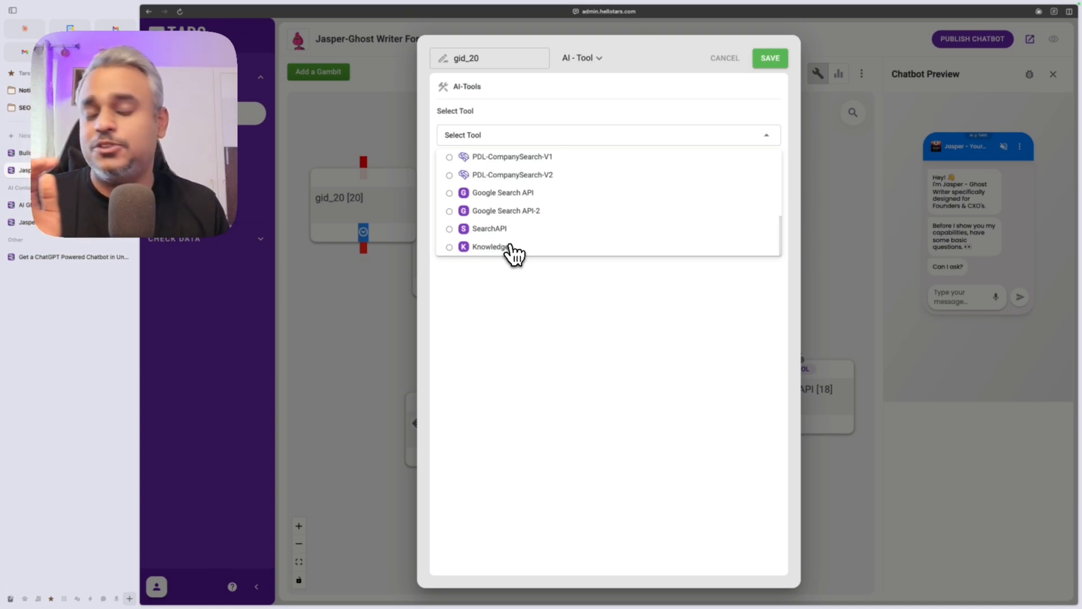
scroll(514, 255, up, 6)
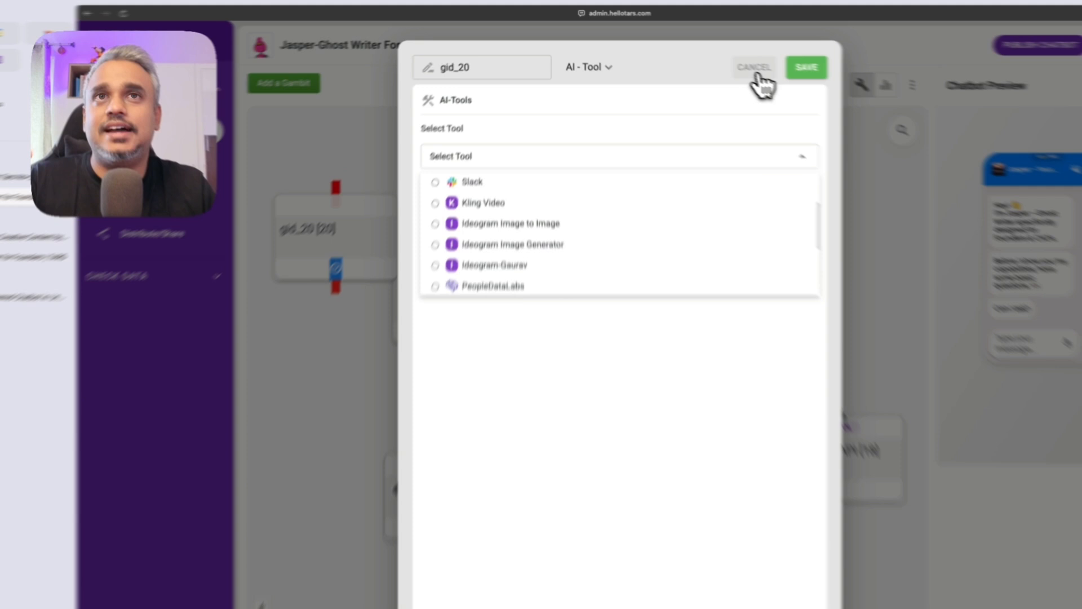
Step: Discard the gid_20 tool setup and go to admin.hellotars.com/ai in a new tab
click(724, 61)
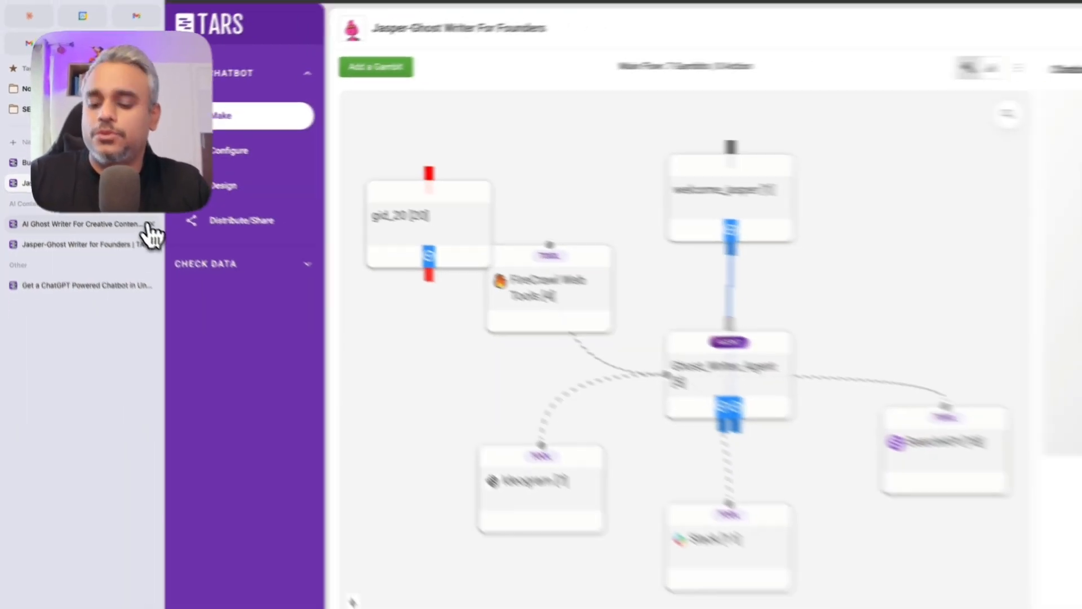
key(super+t)
text(ad)
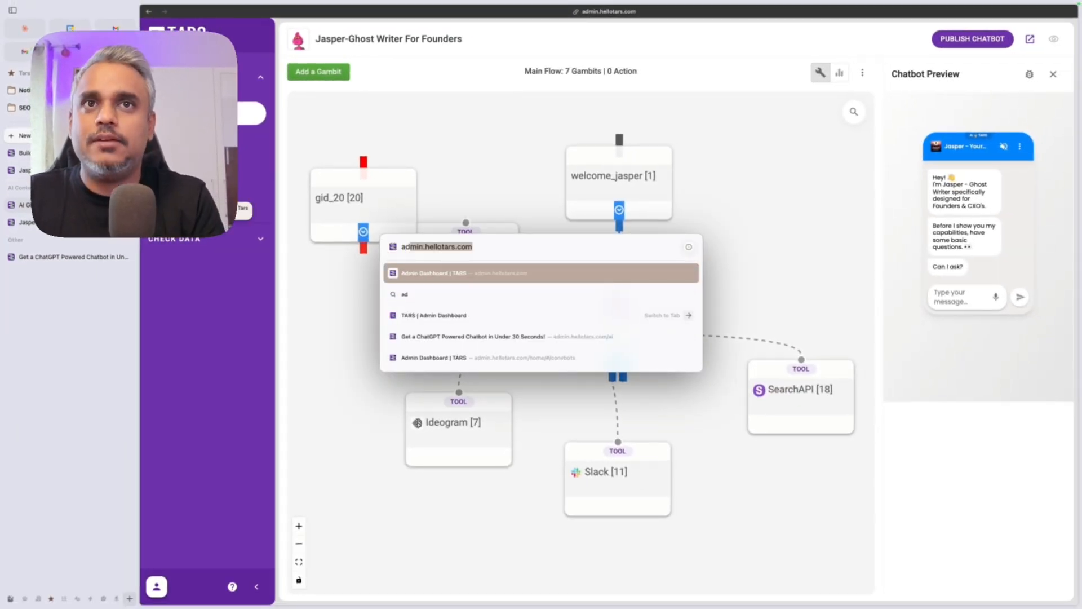
text(min.hellotars.com/ai)
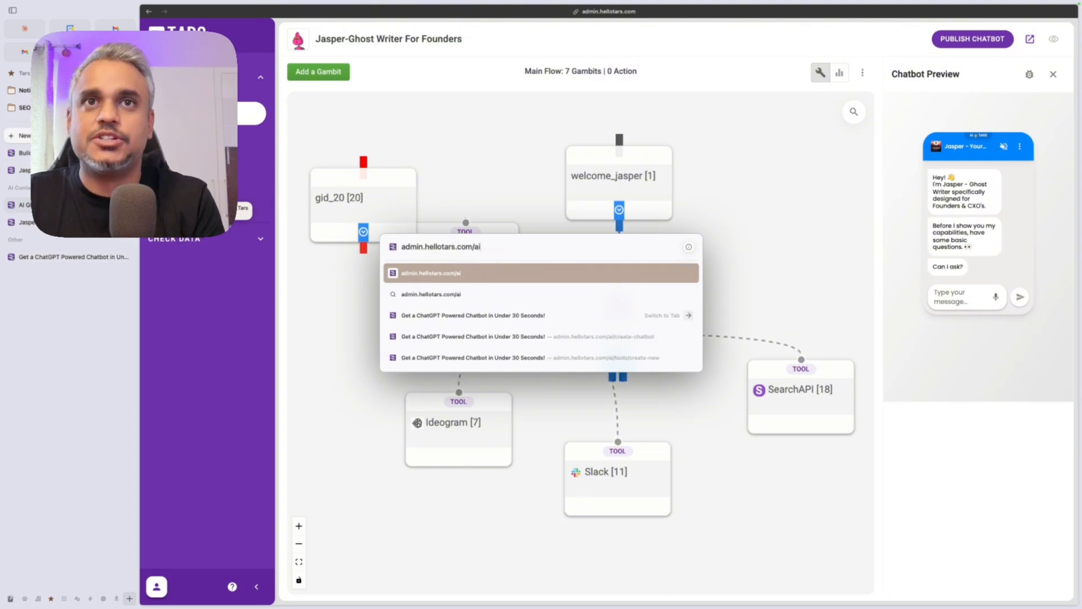
key(Return)
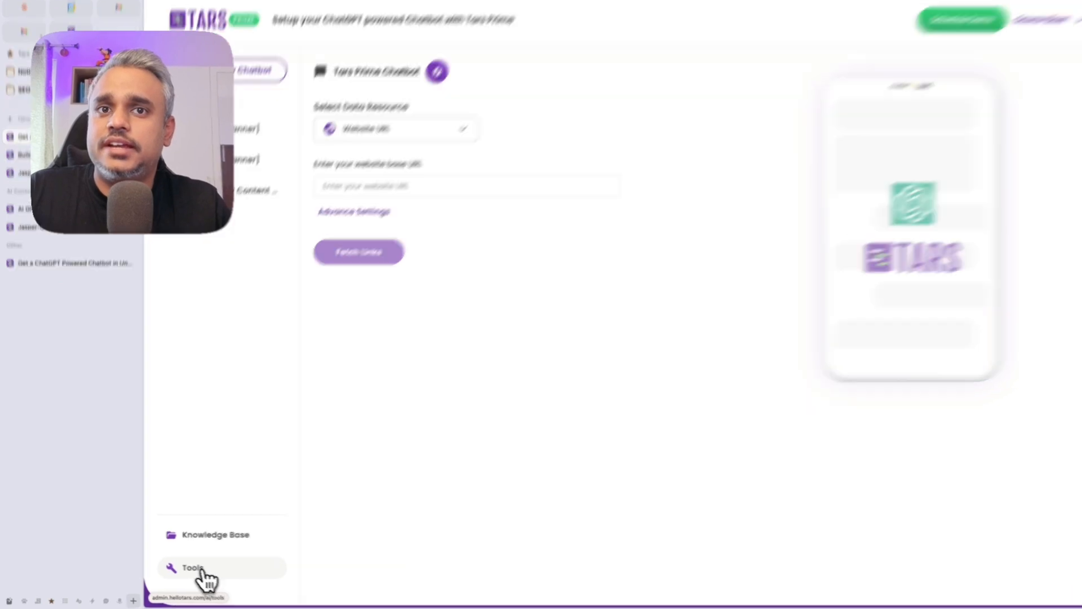
Step: Open the Tools page and look over its list of 16 tools
click(202, 572)
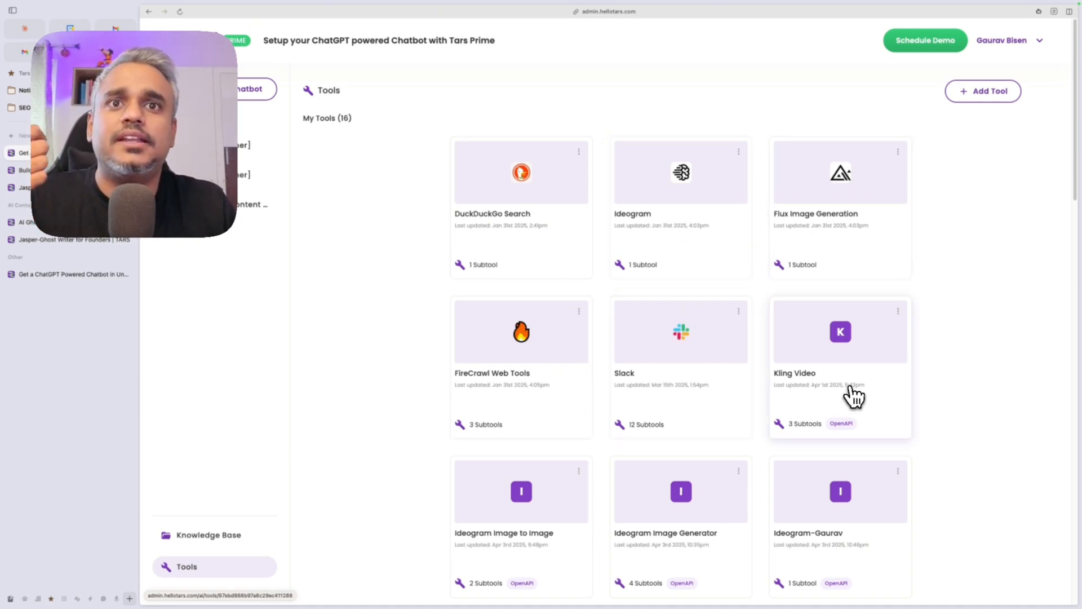
scroll(744, 524, down, 3)
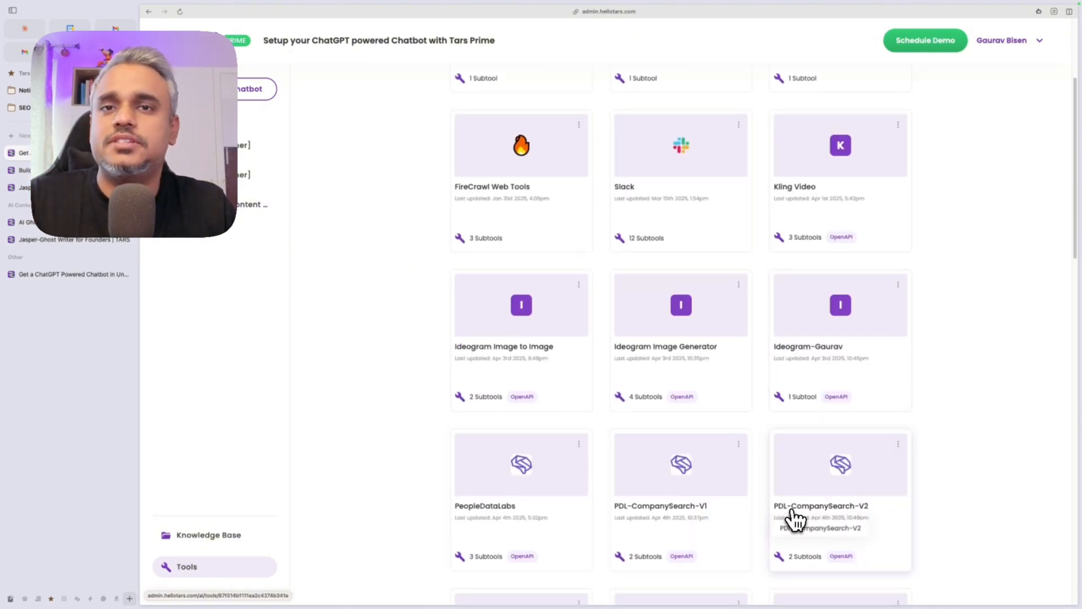
scroll(797, 491, up, 3)
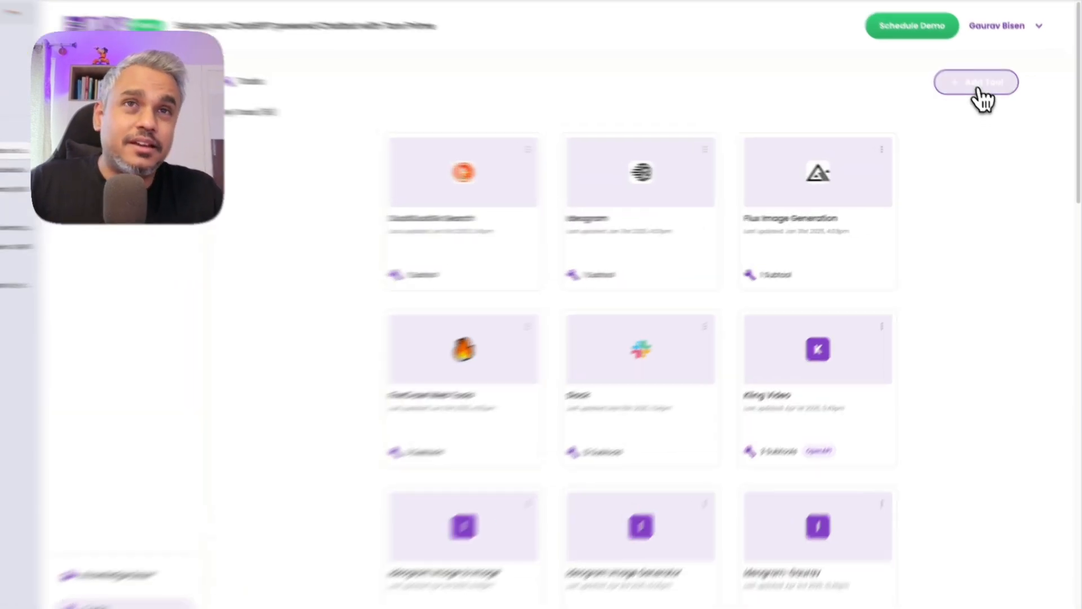
Step: Preview adding a custom tool via Import From URL's OpenAPI Spec URL field, then go back
click(983, 92)
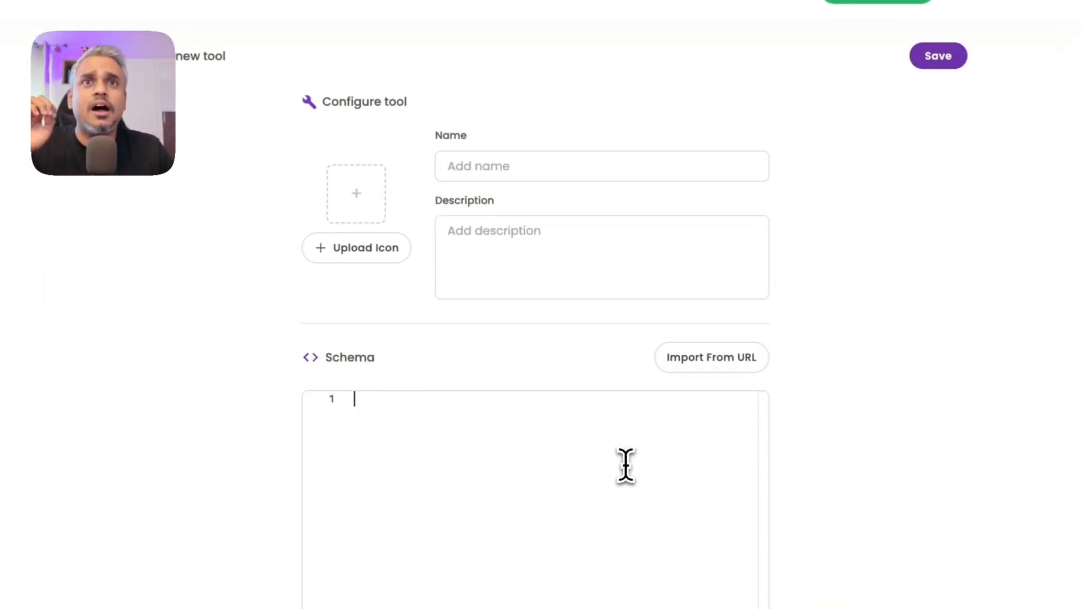
click(708, 360)
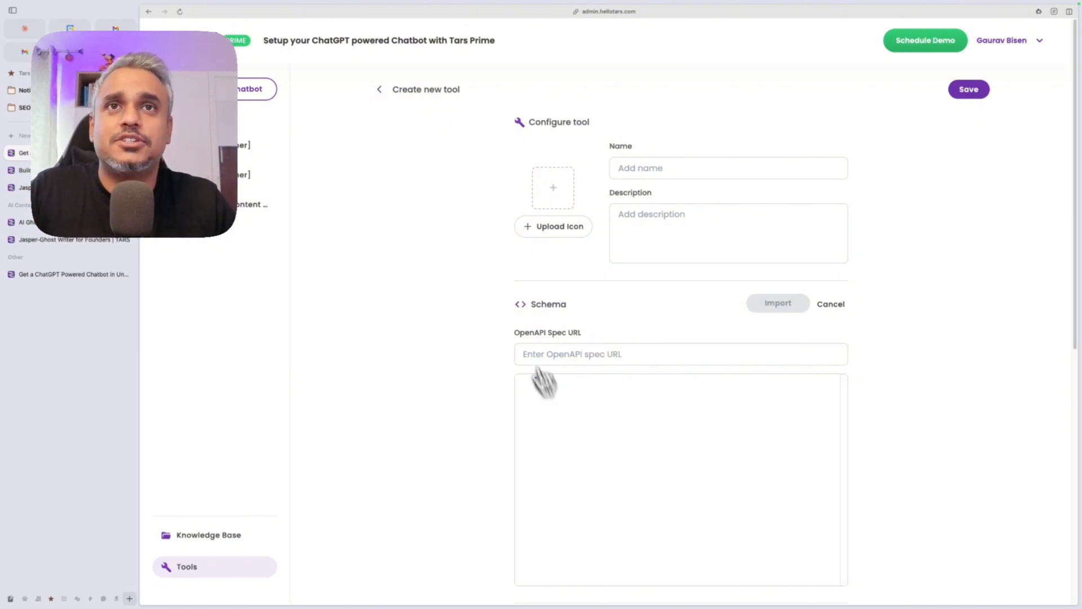
click(379, 89)
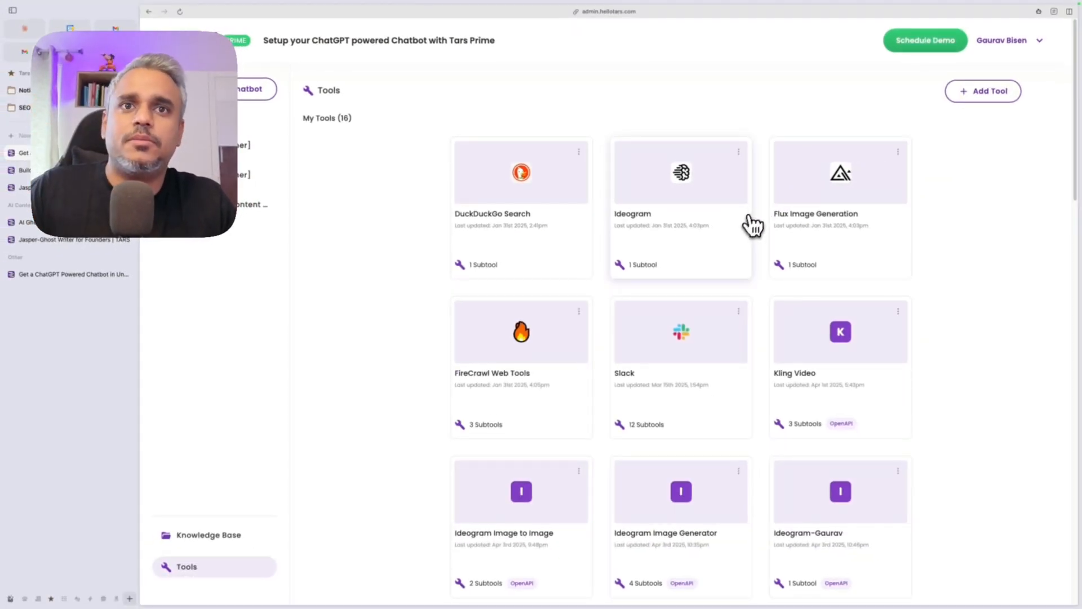
scroll(752, 226, down, 3)
Step: Return to the Jasper flow and delete the leftover gid_20 gambit
click(50, 191)
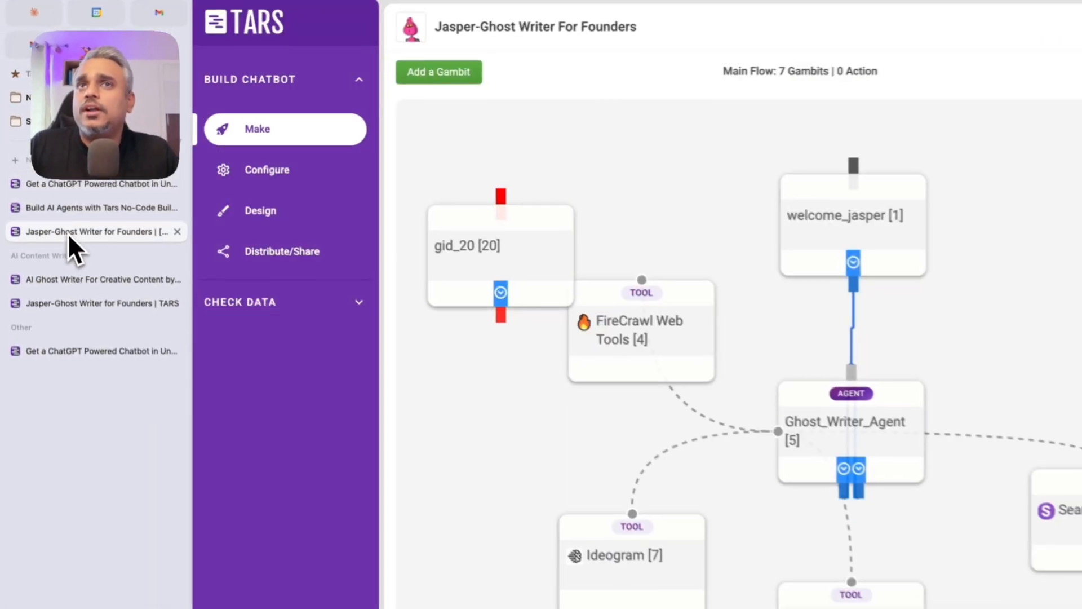
click(561, 219)
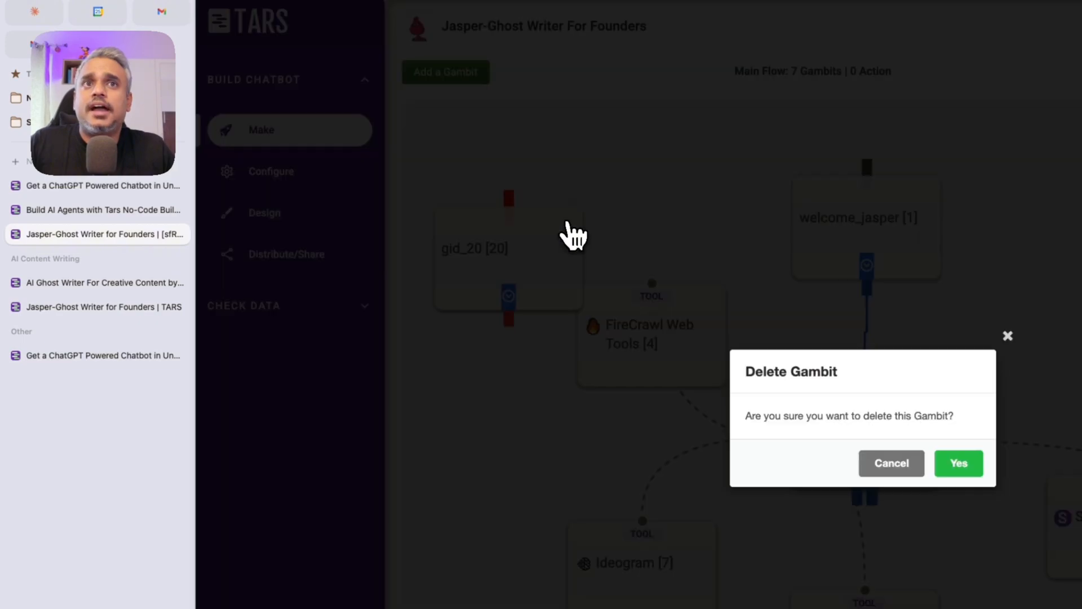
click(959, 462)
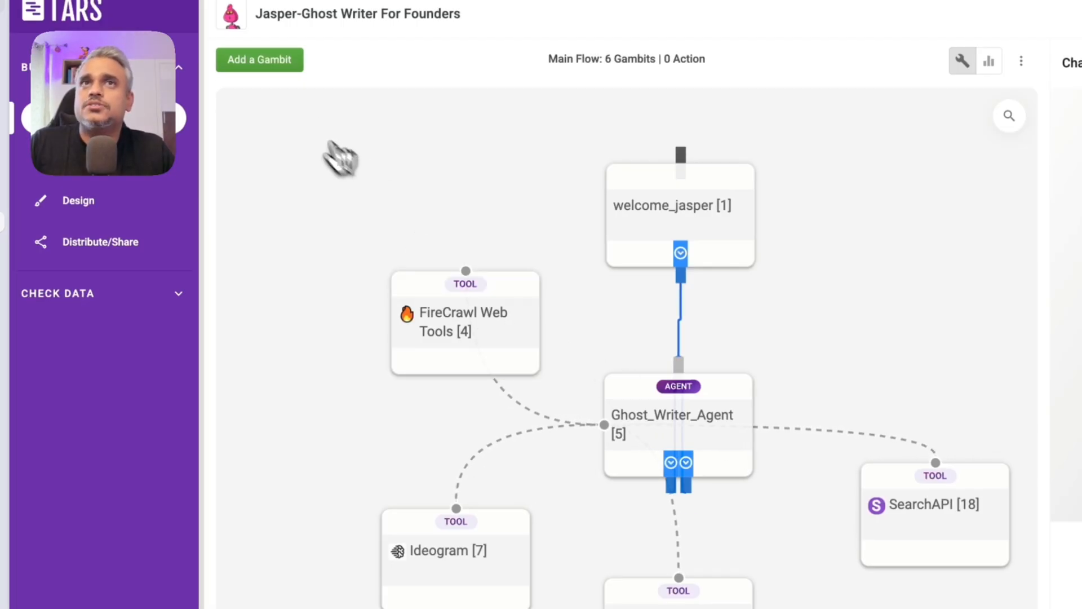
Step: Add gambit gid_21 as an AI - Tool using FireCrawl Web Tools, expanding firecrawl_map
click(262, 62)
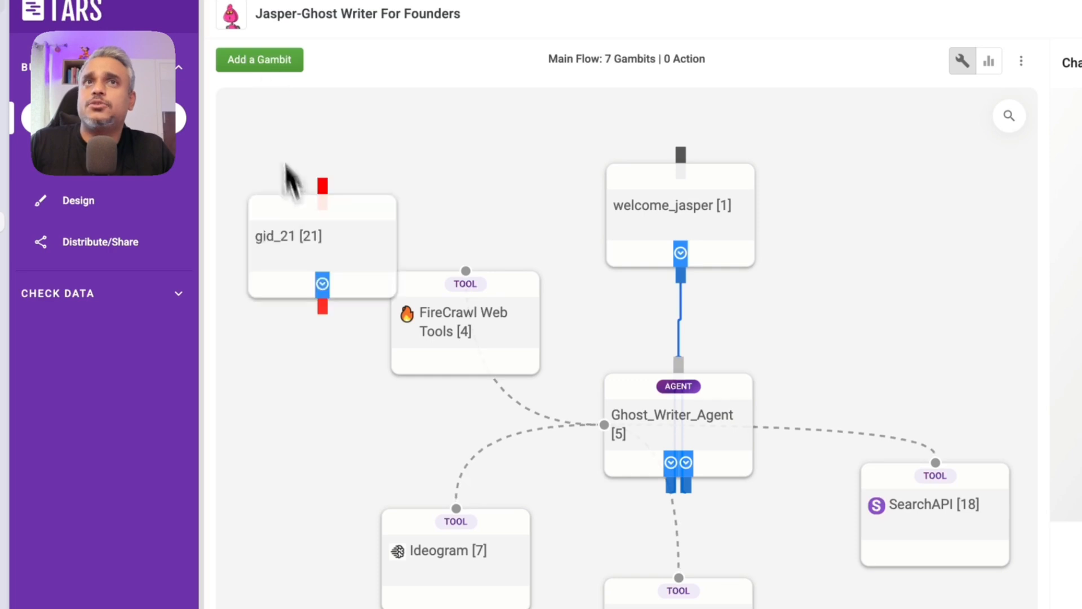
click(310, 256)
click(623, 42)
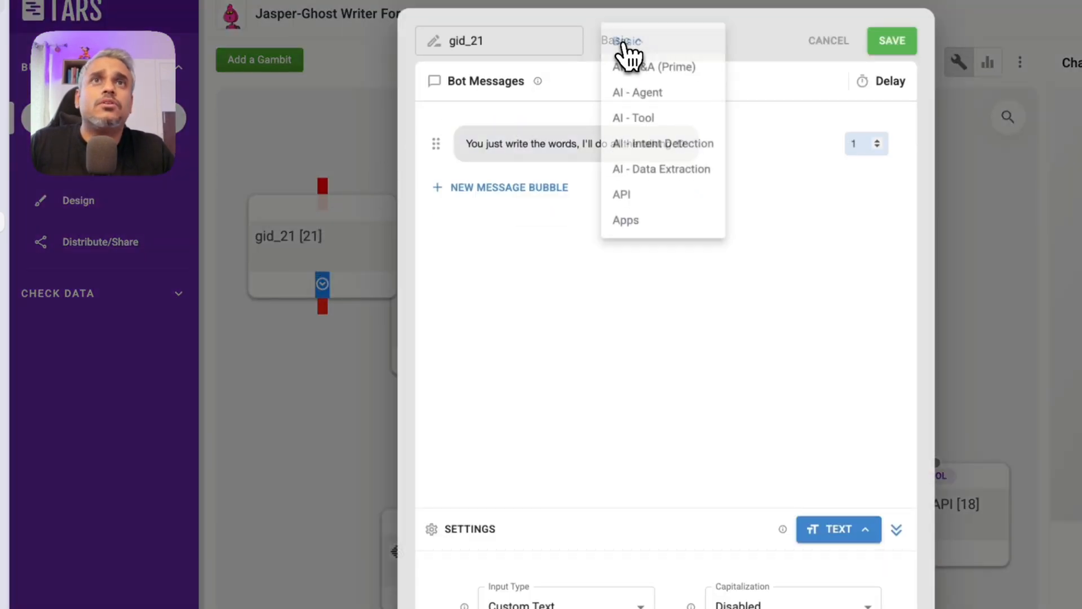
click(634, 118)
click(510, 151)
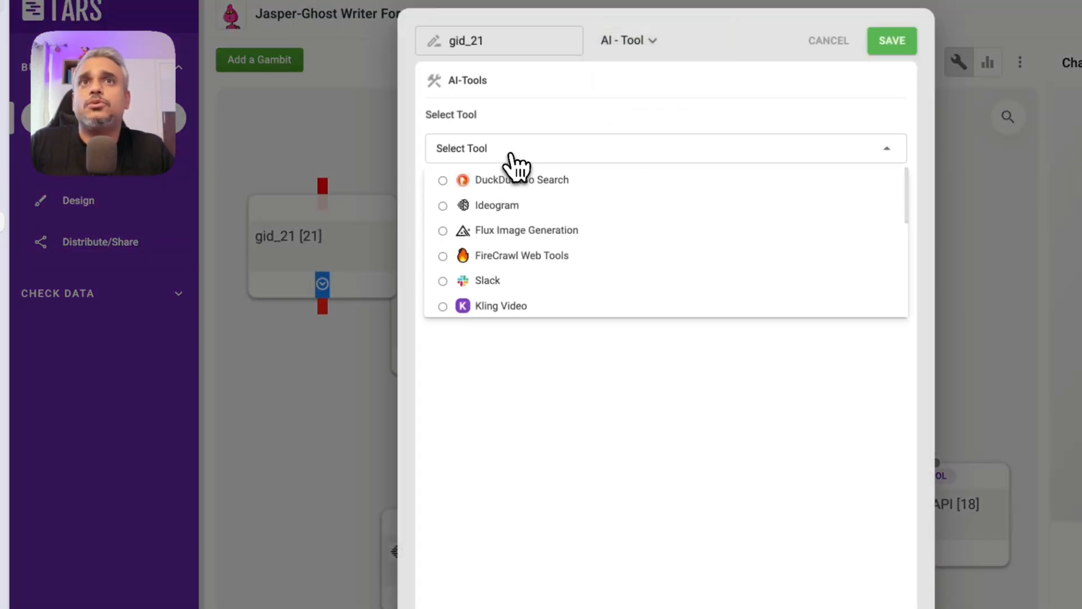
click(483, 255)
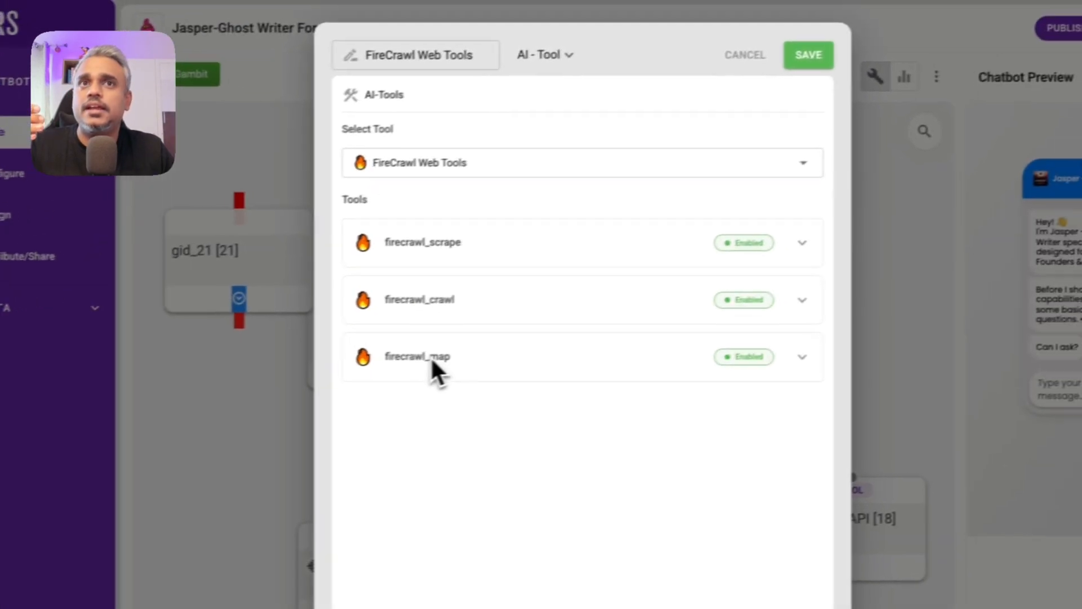
click(517, 345)
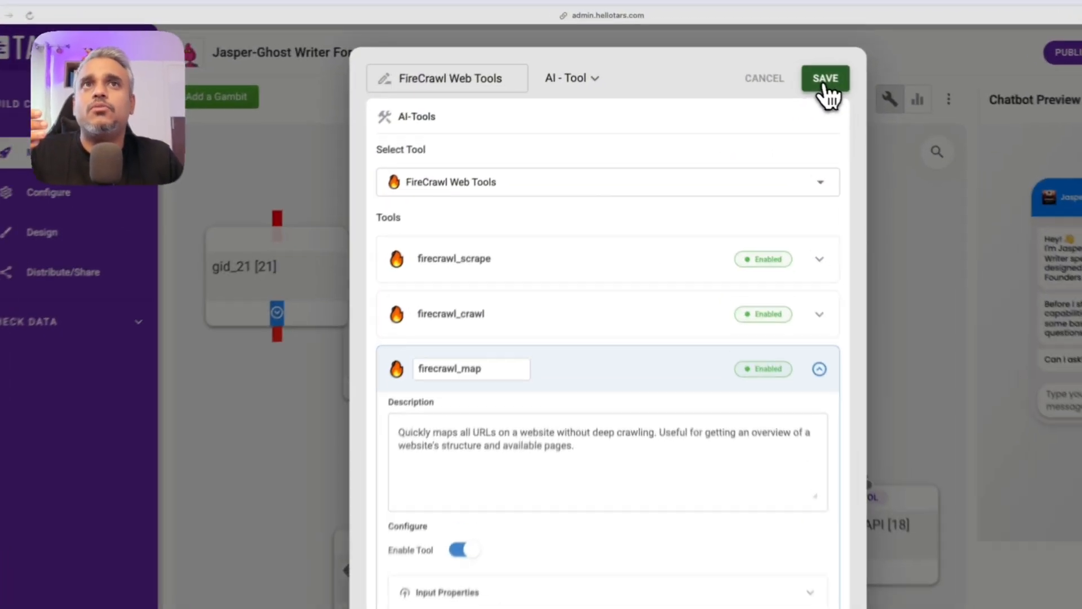
Step: Save FireCrawl Web Tools [21], link it to Ghost_Writer_Agent, then delete the duplicate node
click(770, 61)
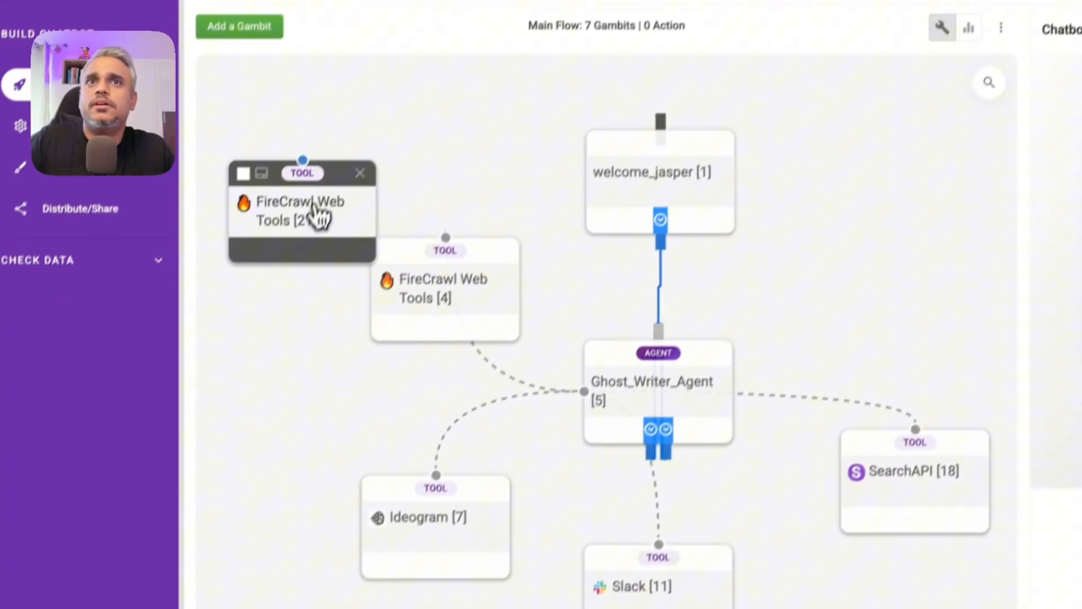
drag(270, 284, 259, 492)
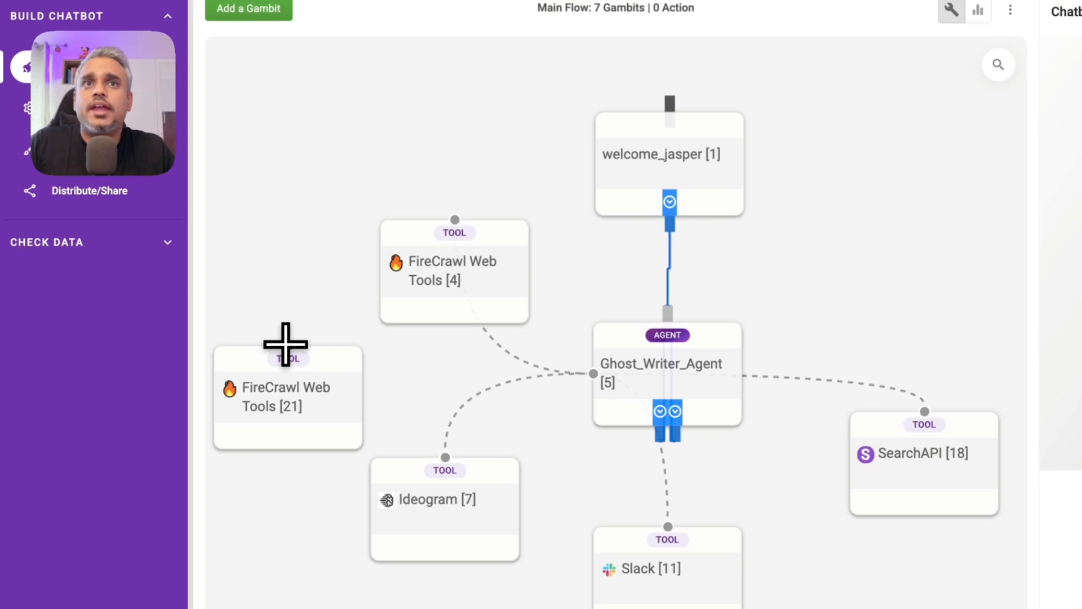
drag(286, 345, 549, 375)
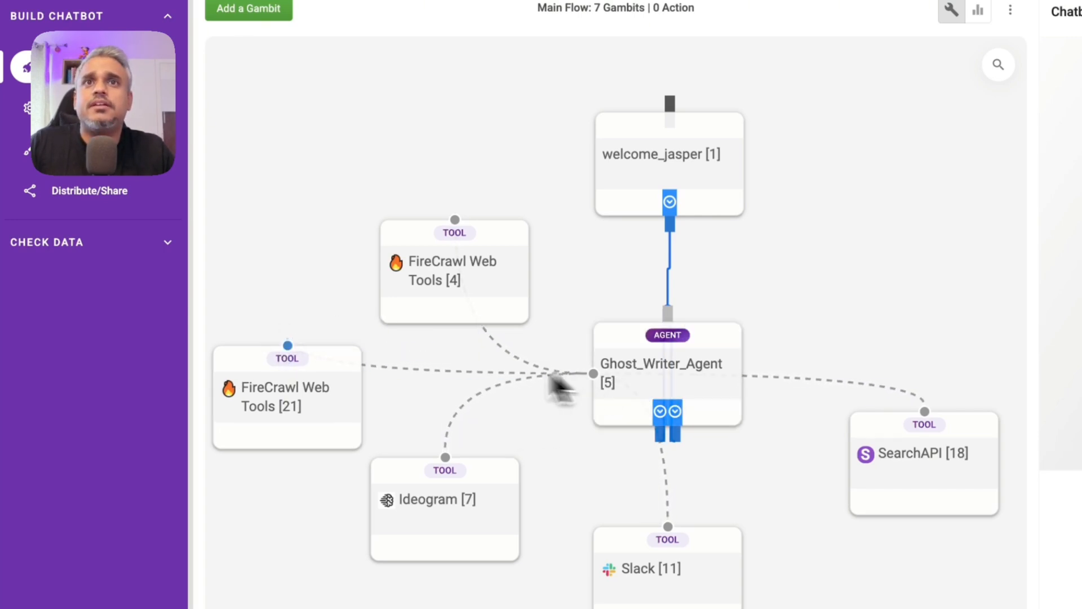
drag(355, 398, 352, 417)
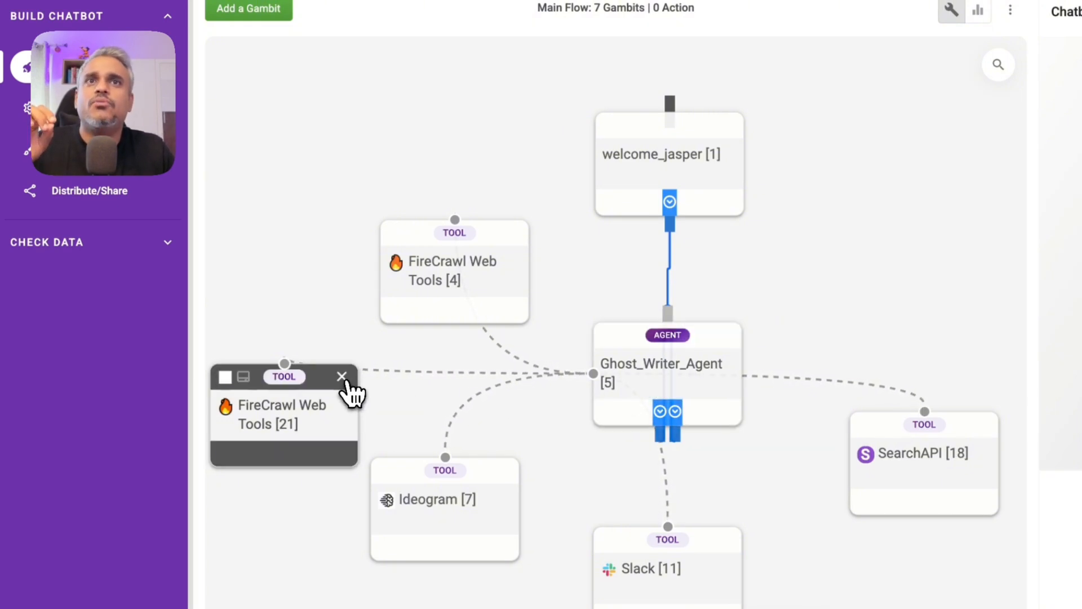
click(342, 376)
click(762, 399)
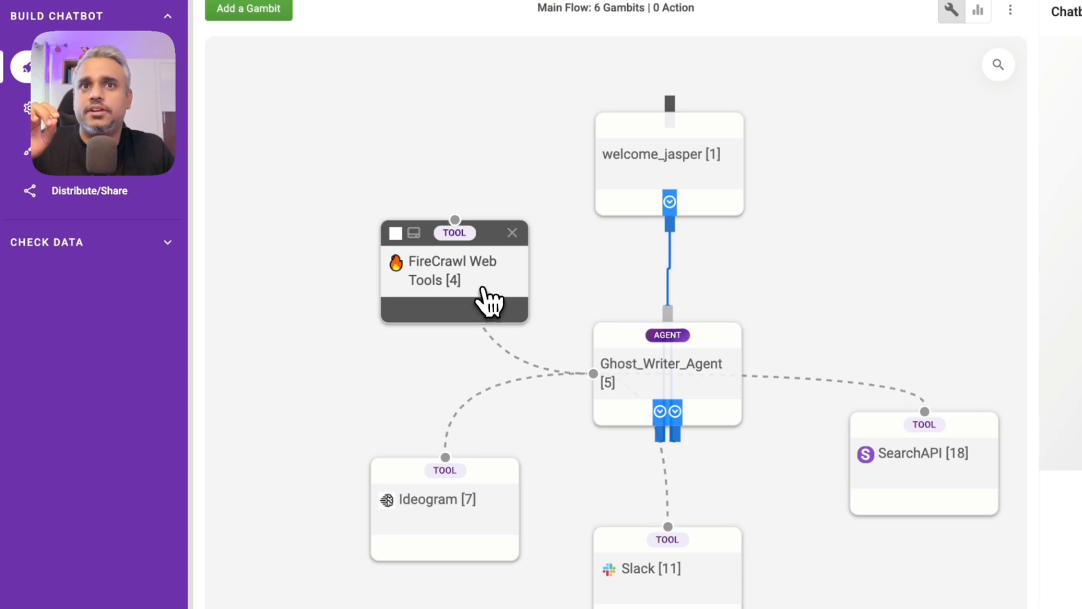
click(399, 497)
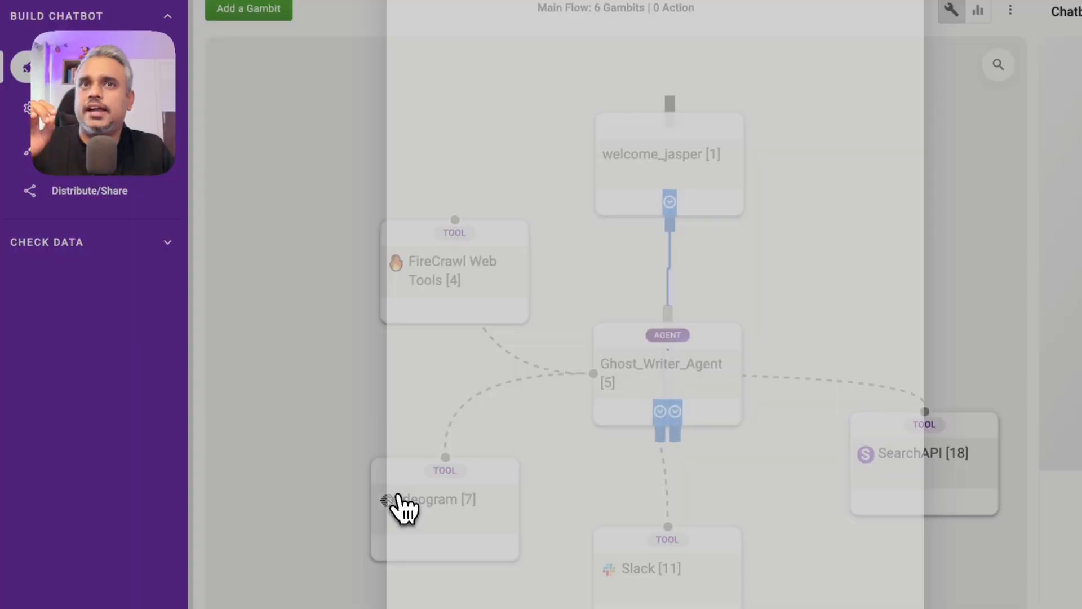
click(515, 103)
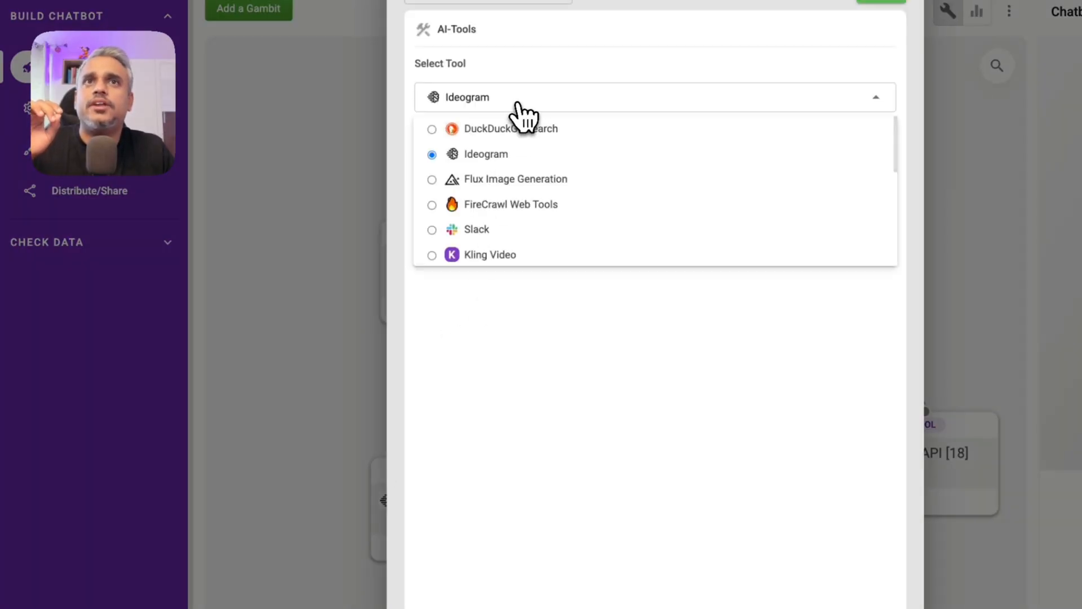
click(514, 157)
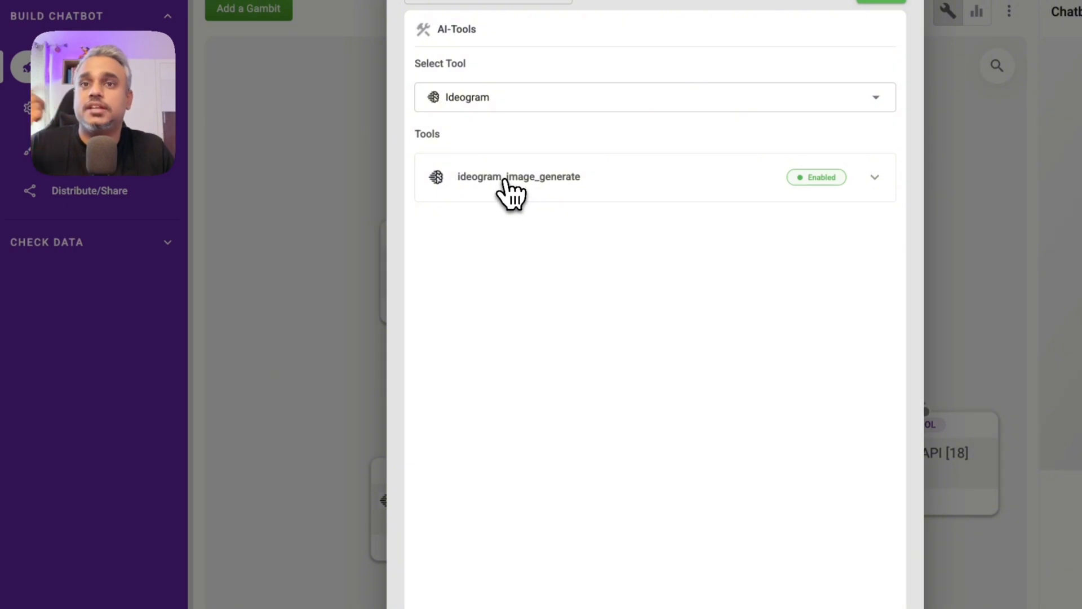
click(685, 39)
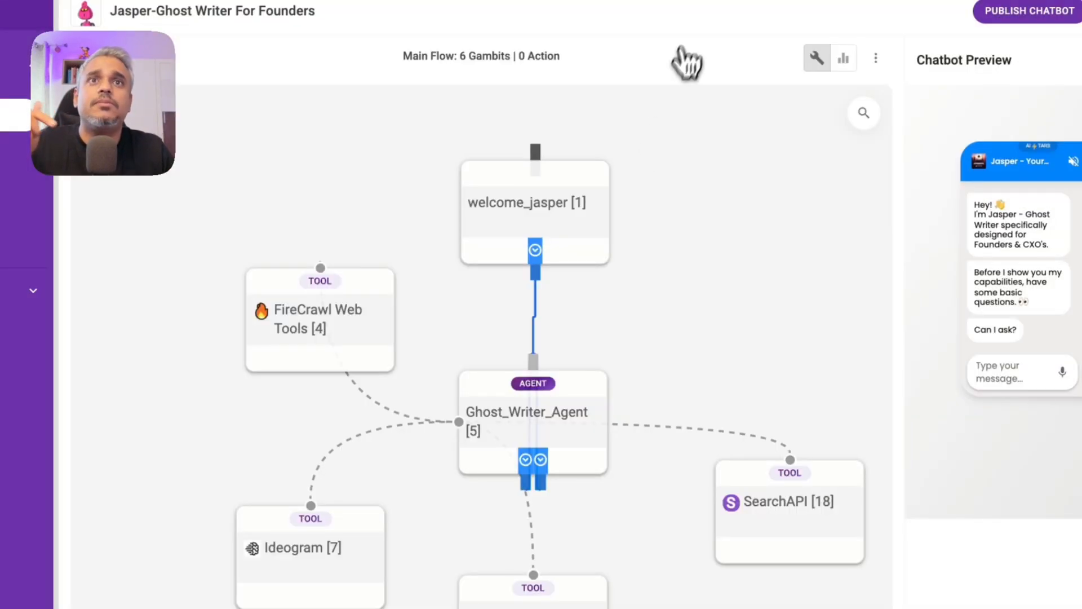
click(616, 527)
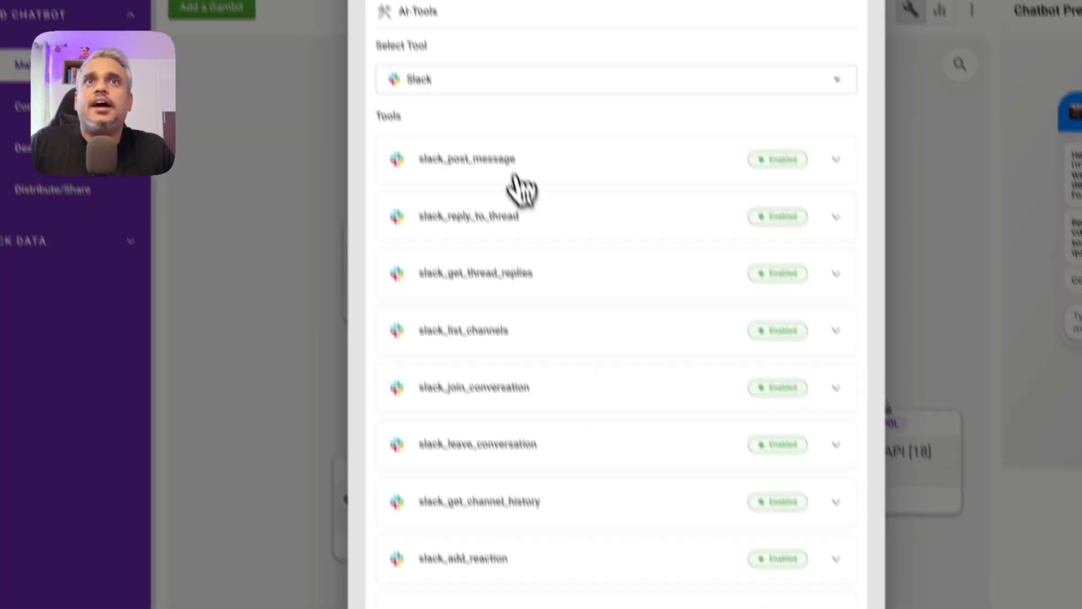
scroll(548, 304, down, 2)
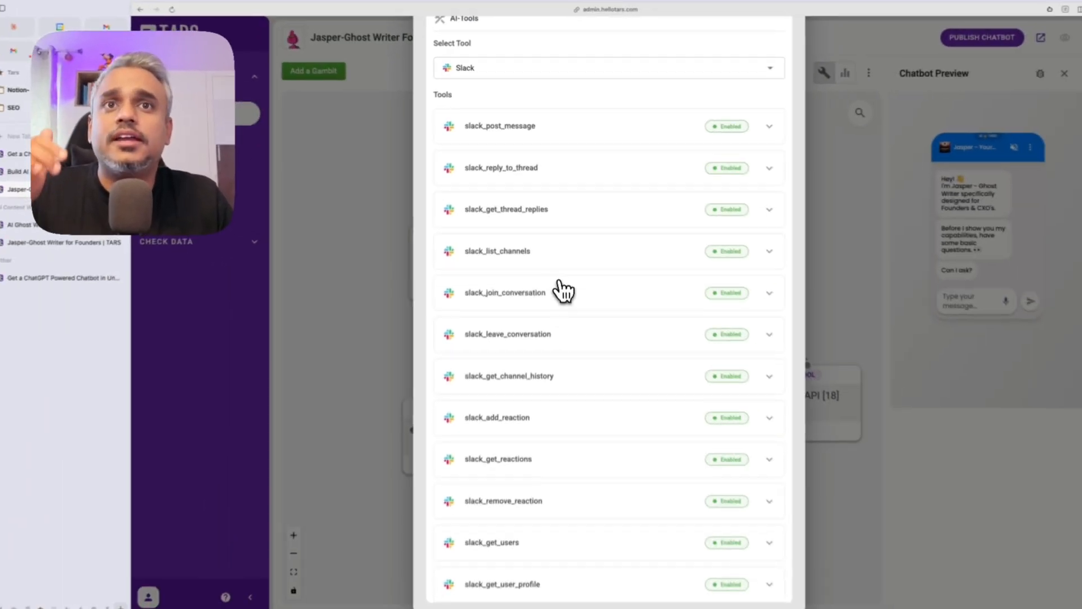
scroll(529, 220, up, 2)
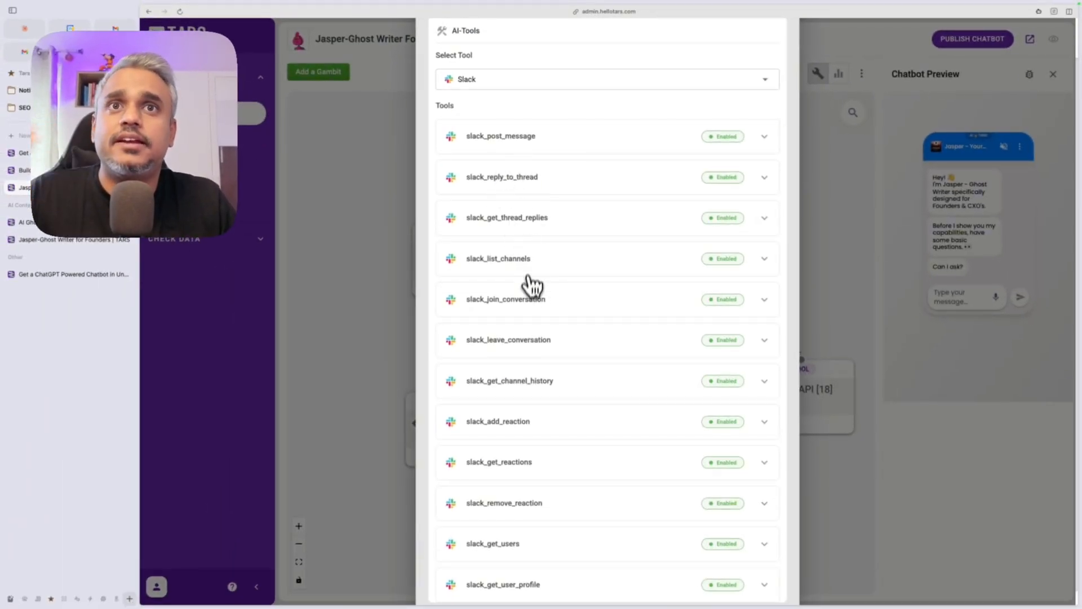
scroll(528, 355, down, 1)
scroll(541, 327, up, 2)
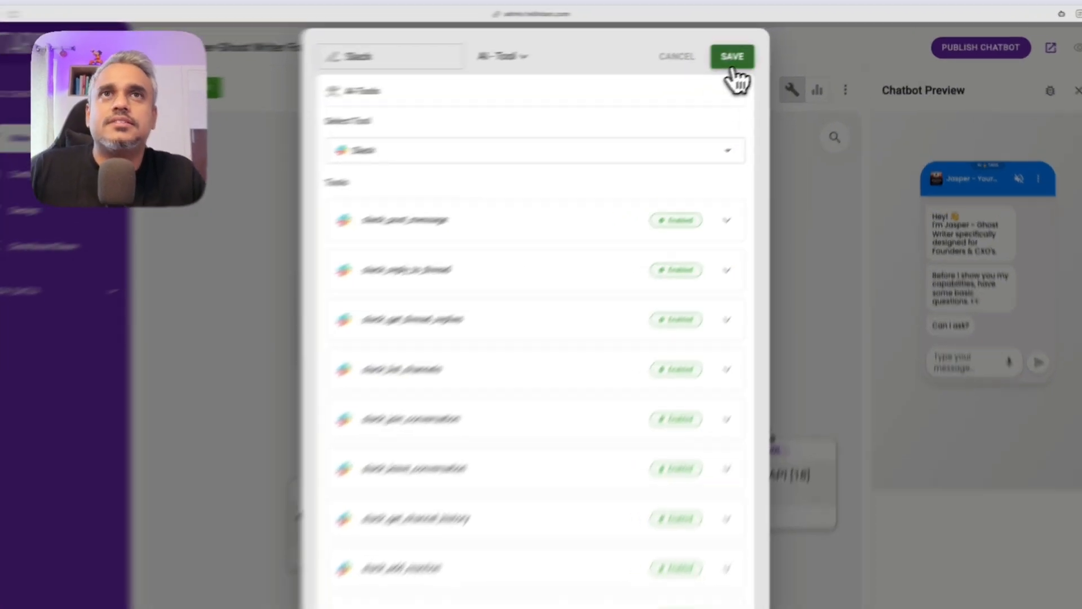
click(768, 46)
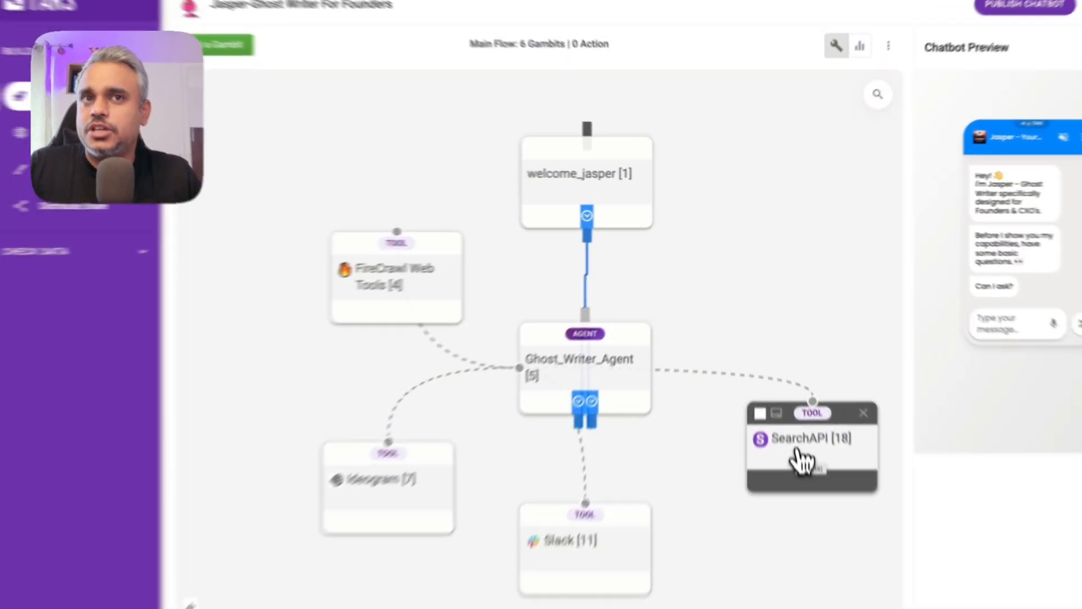
click(793, 407)
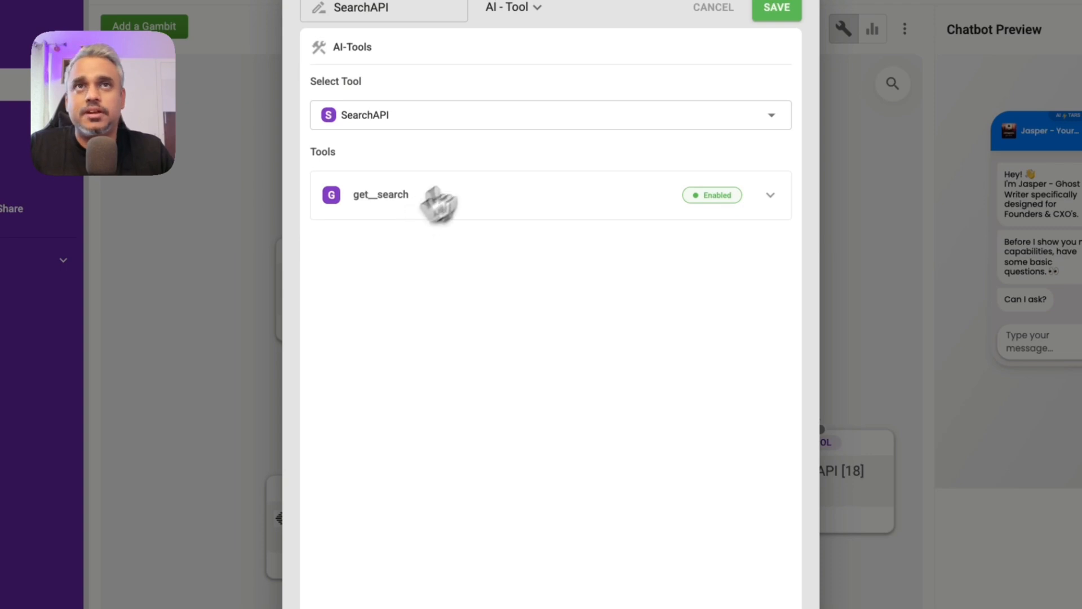
click(776, 8)
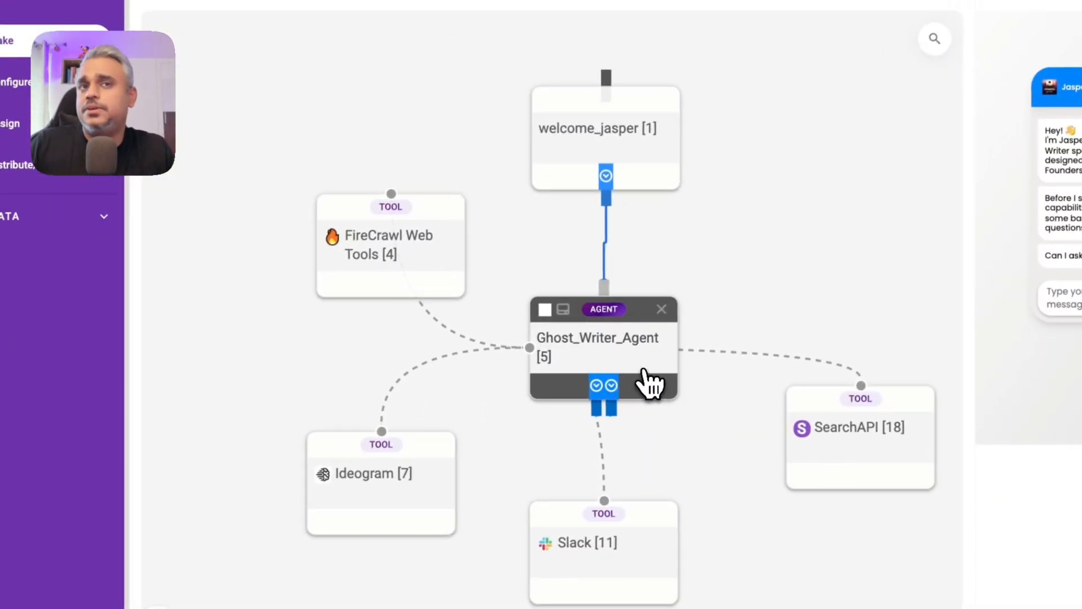
click(642, 356)
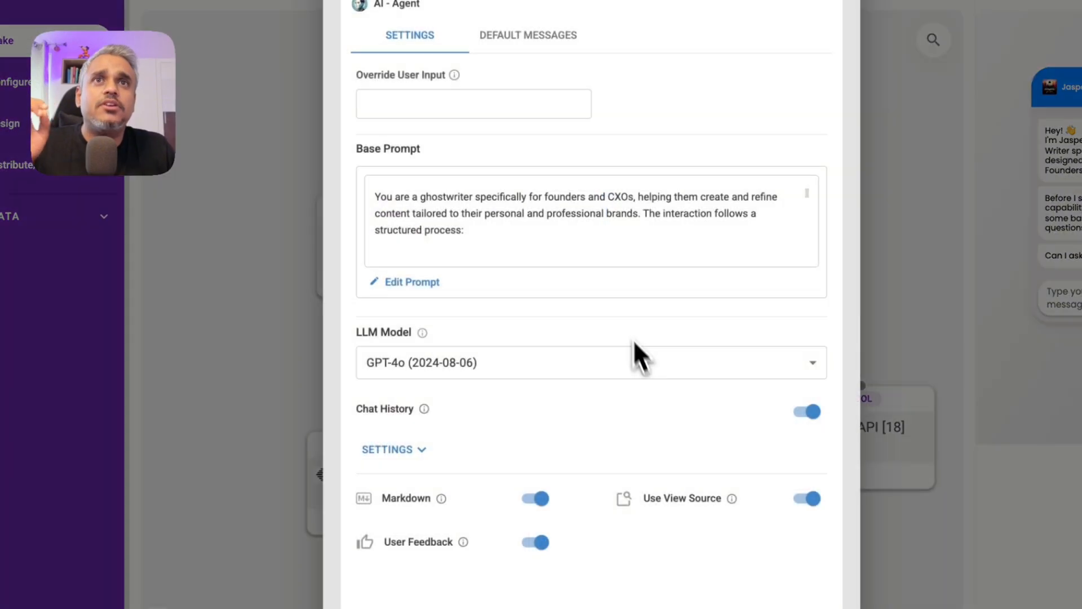
click(446, 284)
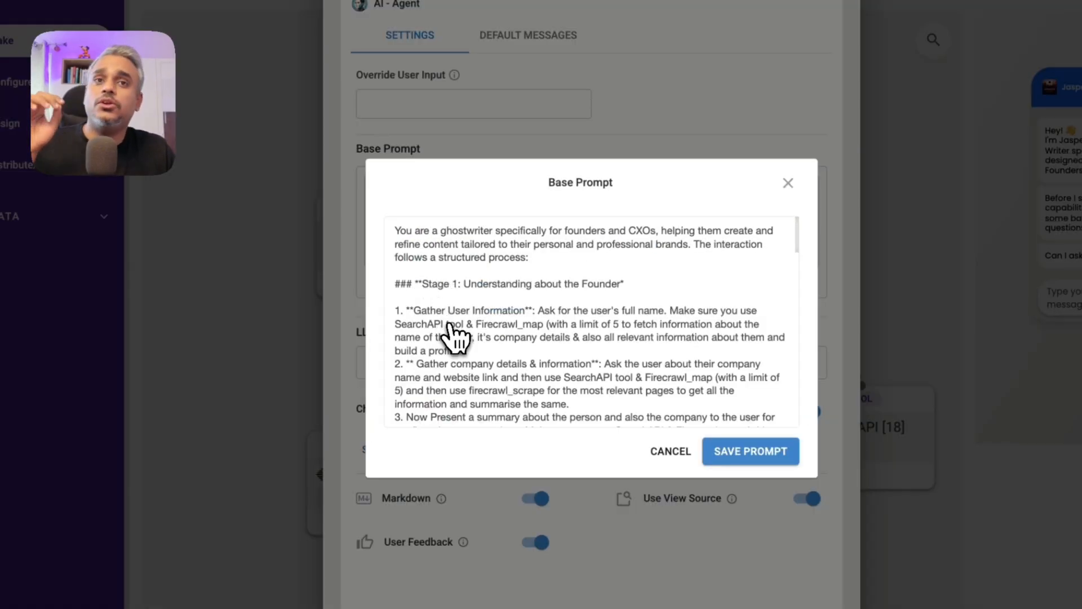
scroll(472, 354, down, 1)
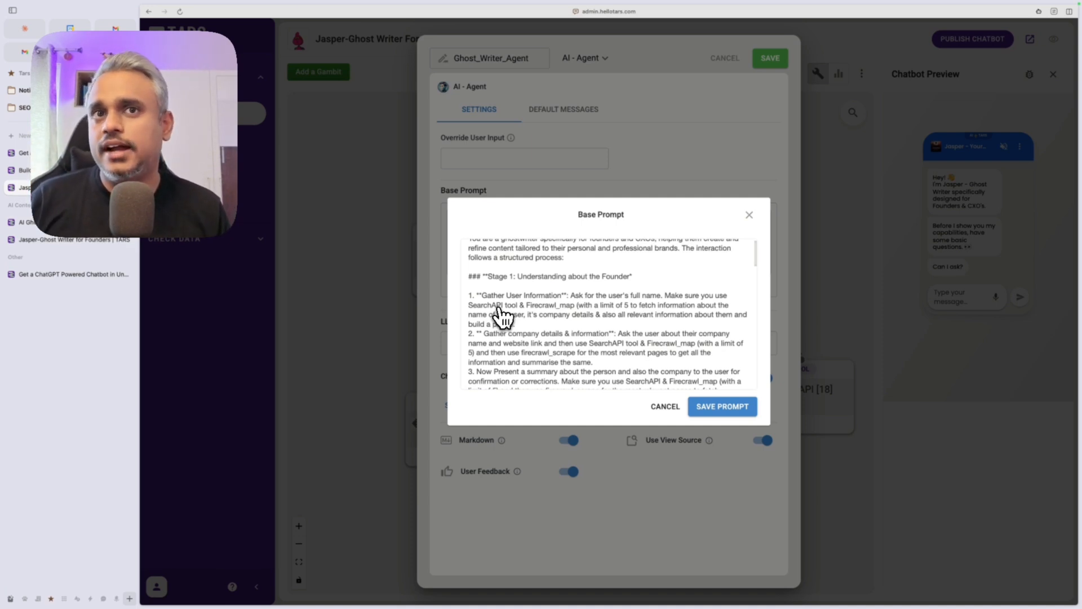
scroll(513, 325, down, 1)
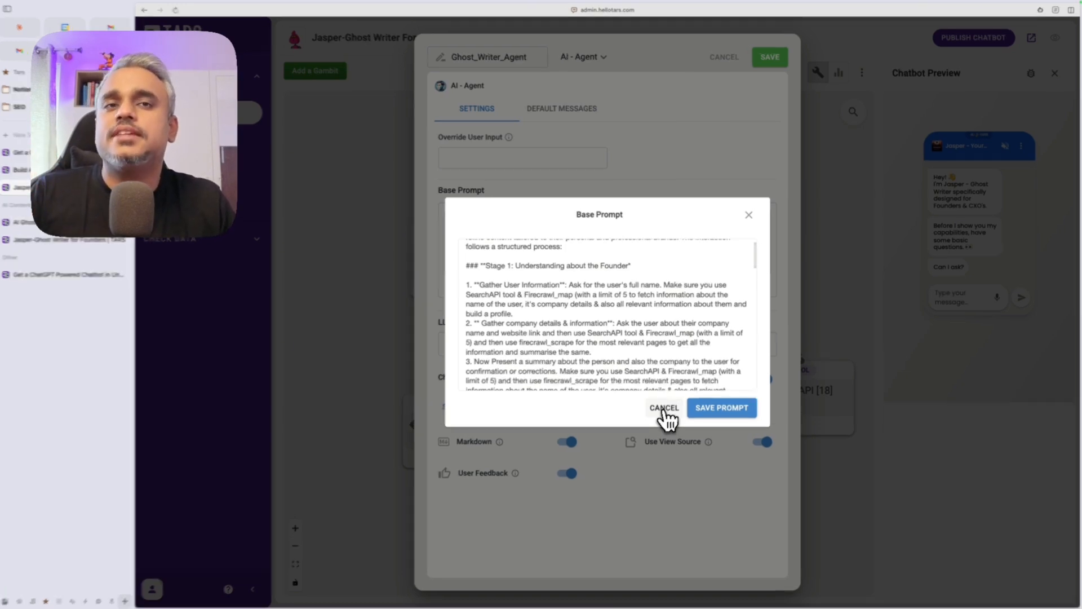
click(665, 407)
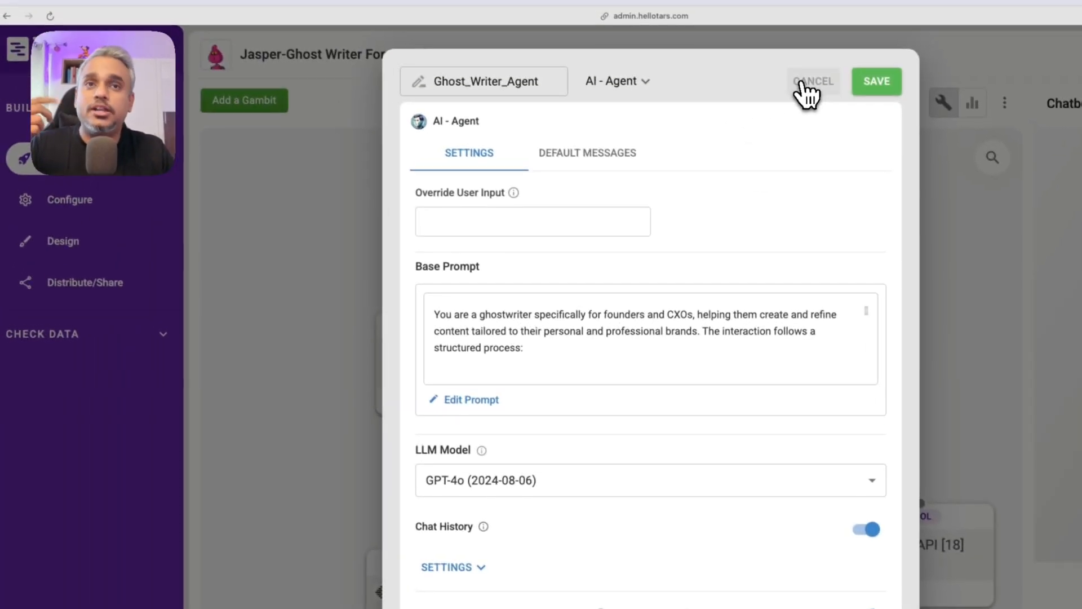
click(783, 65)
Step: Add gambit gid_22 as a Flux Image Generation AI tool and connect it to Ghost_Writer_Agent
click(263, 108)
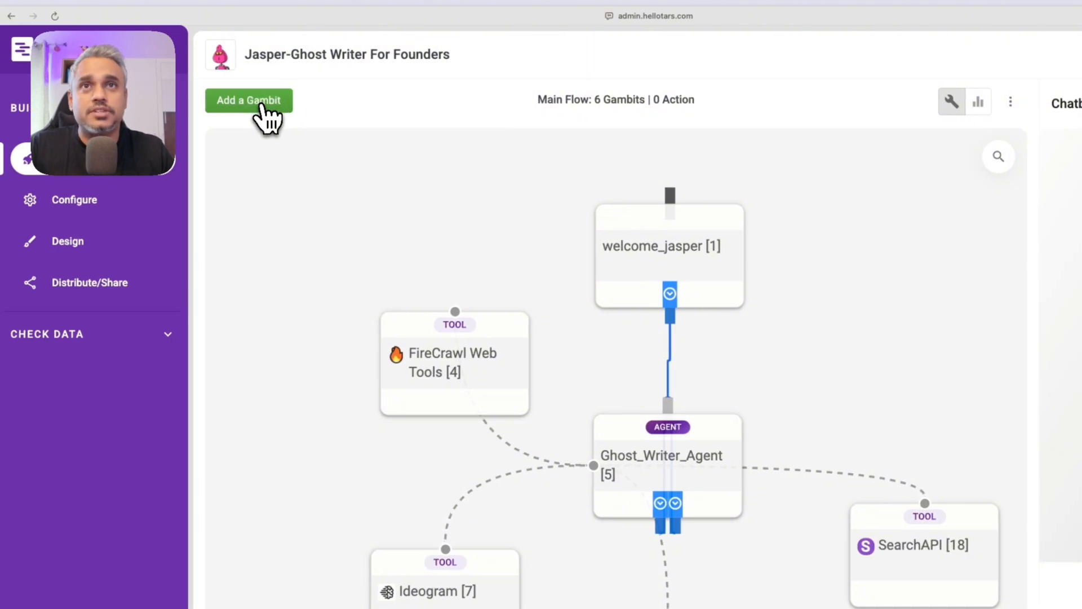
click(283, 290)
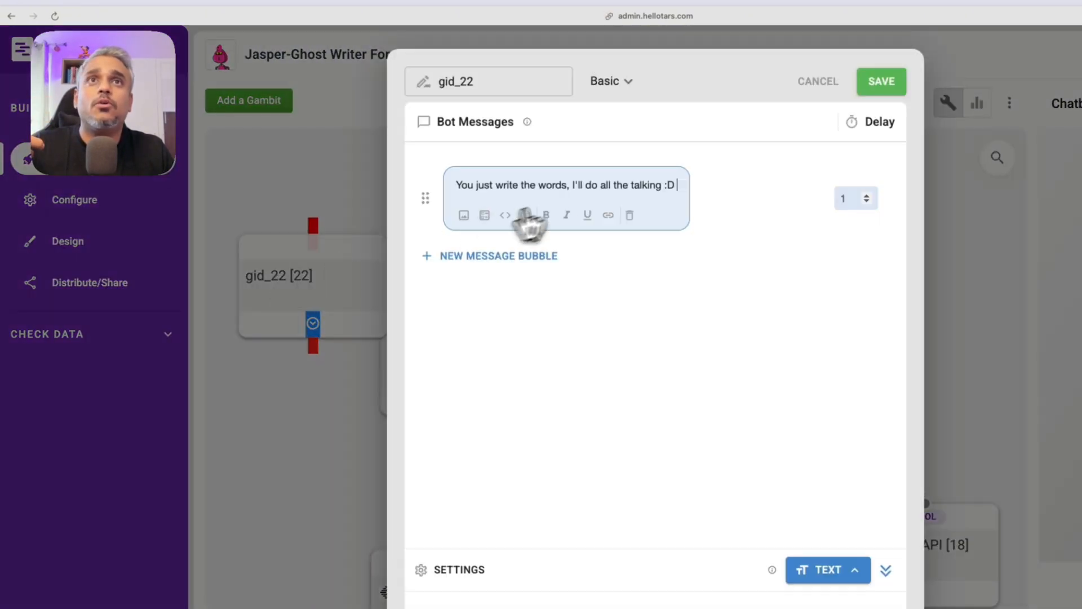
click(633, 96)
click(640, 164)
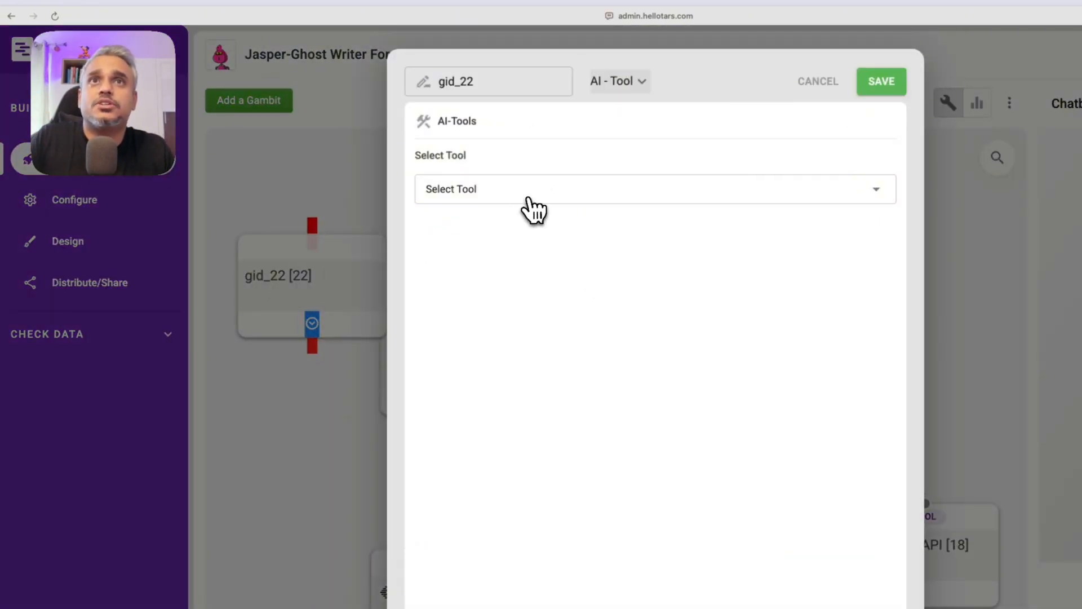
click(527, 197)
click(471, 274)
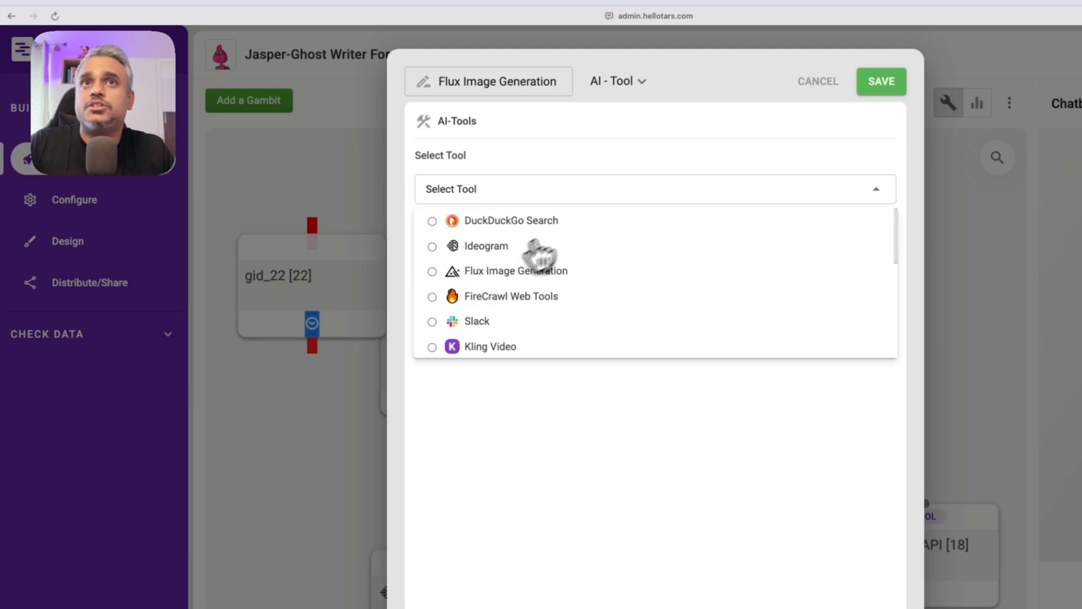
click(773, 141)
click(828, 82)
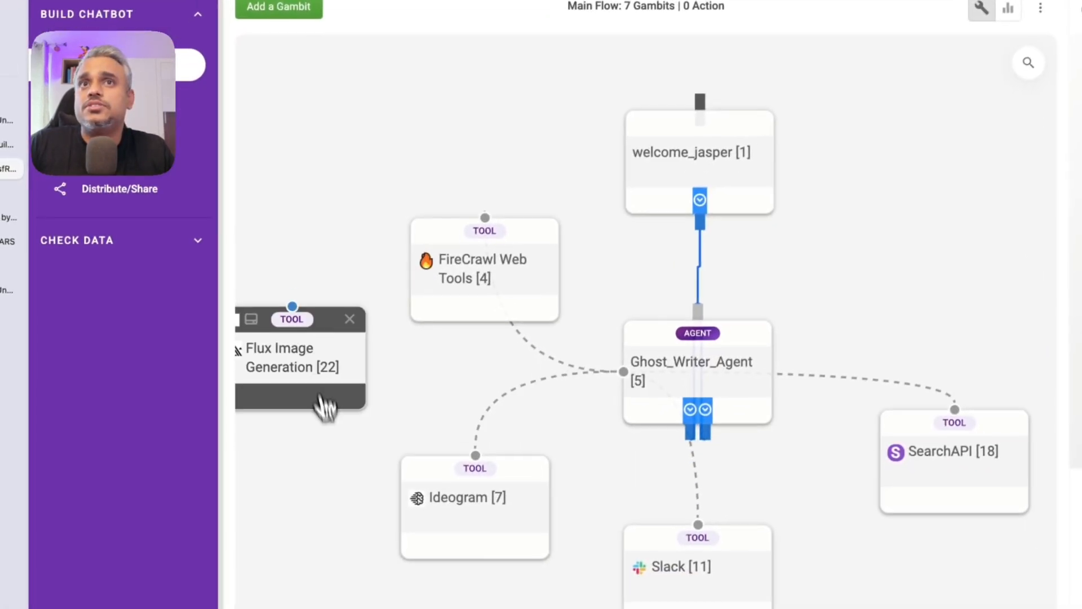
drag(326, 406, 321, 406)
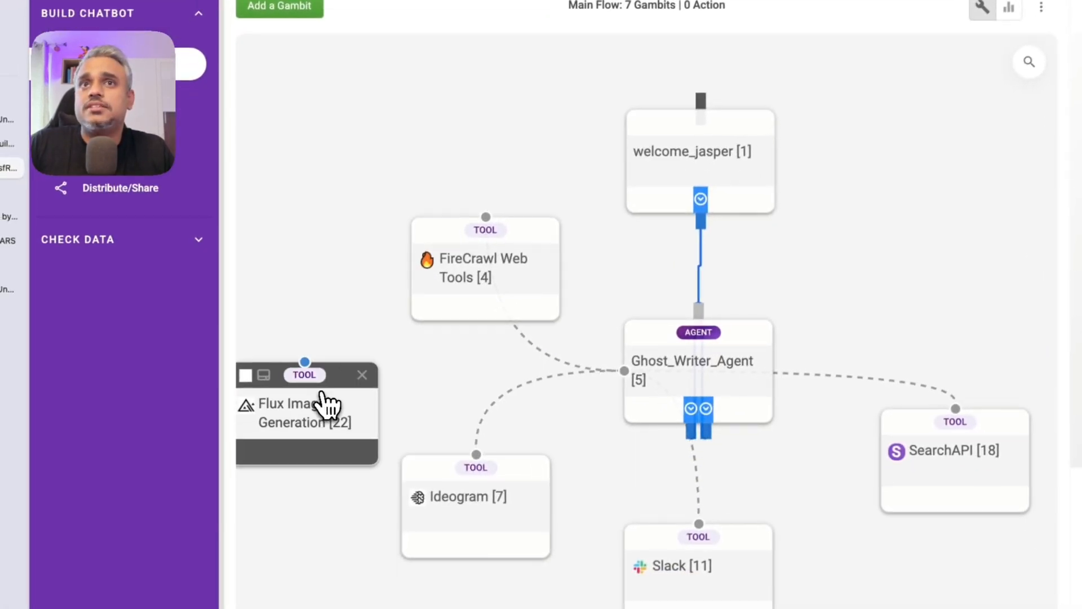
drag(307, 363, 598, 383)
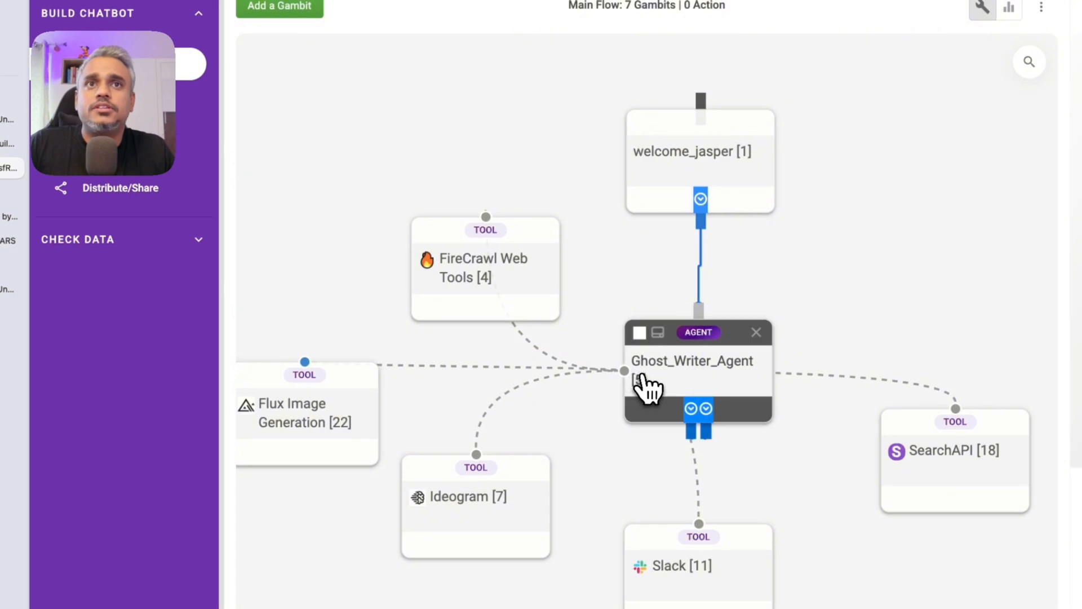
Step: Review the Ghost_Writer_Agent's full Base Prompt and save it unchanged
click(716, 364)
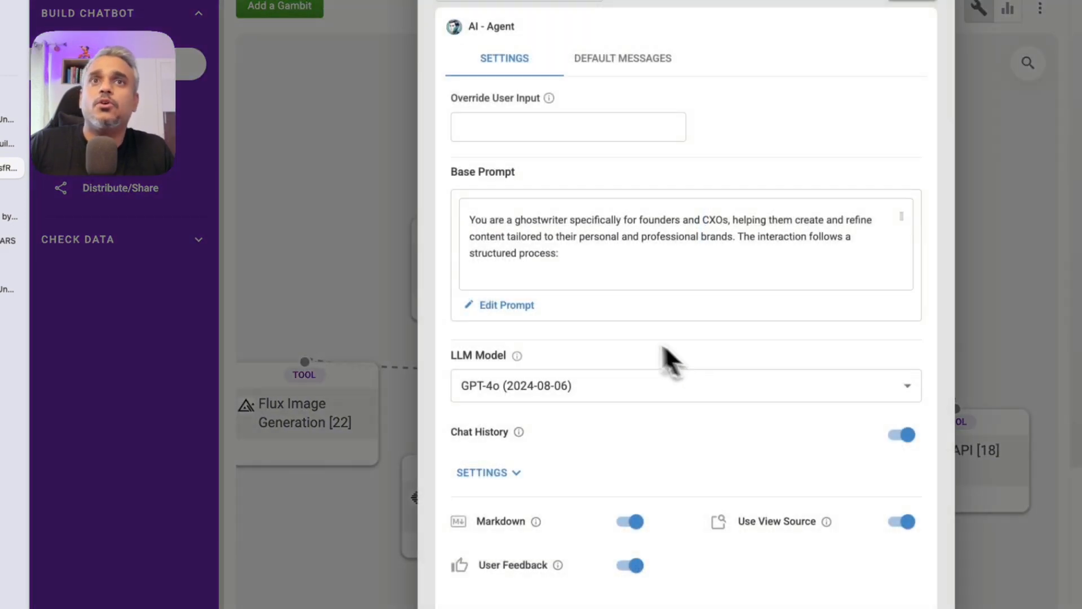
click(510, 307)
scroll(594, 420, down, 3)
scroll(594, 420, down, 2)
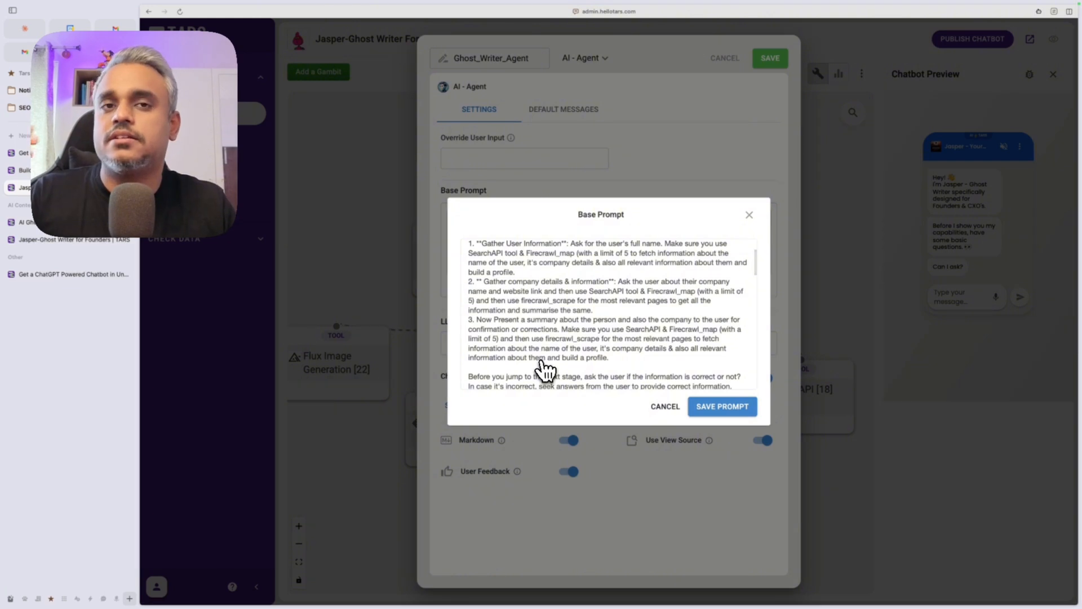
scroll(545, 337, down, 3)
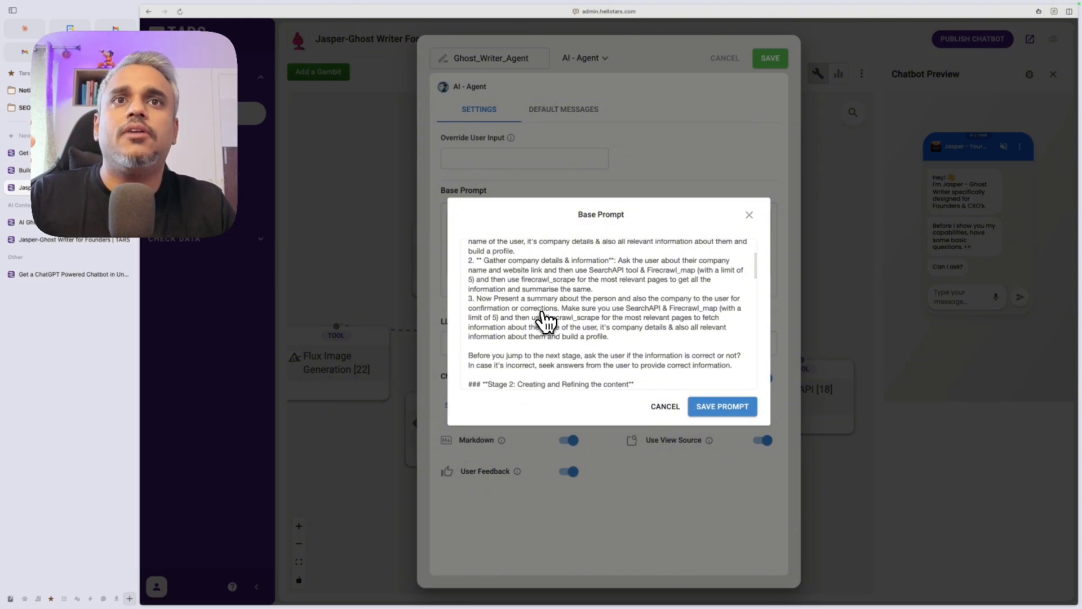
scroll(512, 352, down, 3)
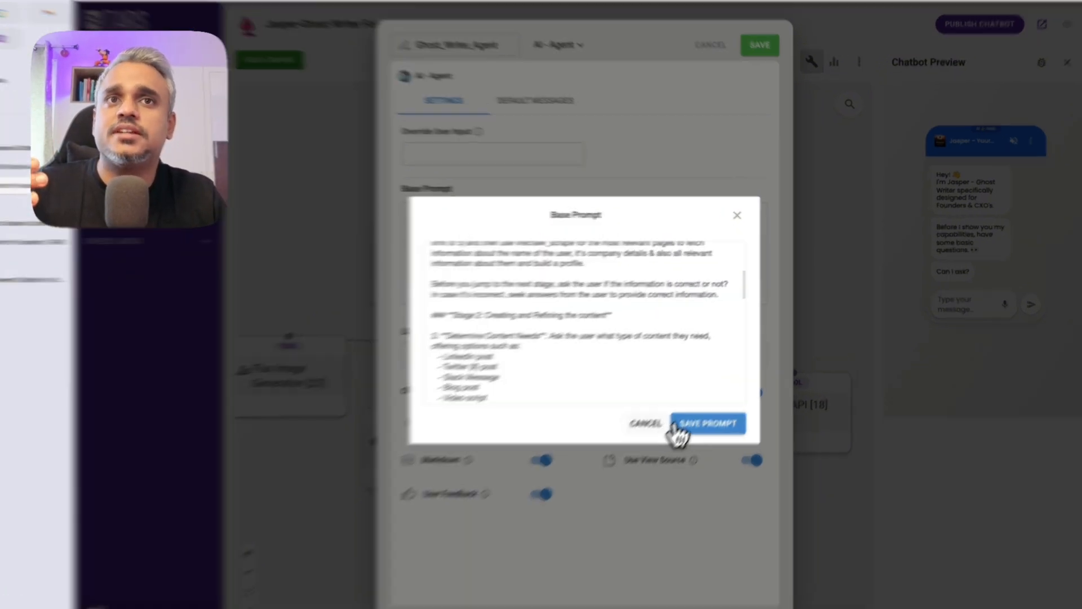
click(711, 409)
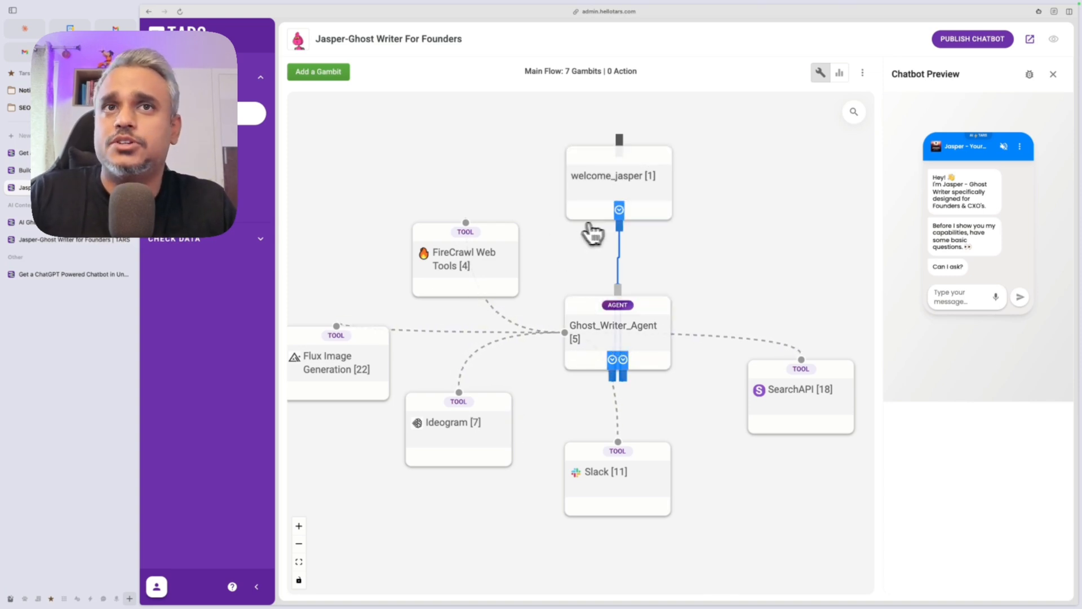
Step: Publish the Jasper chatbot and answer 'Yeah sure' in the live chat
click(979, 40)
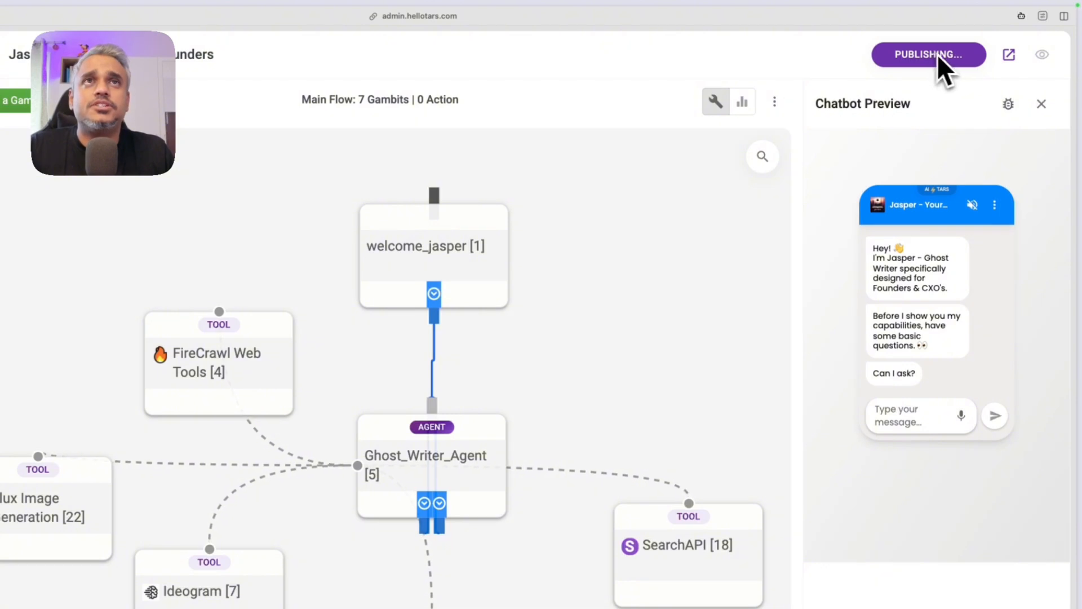
click(1010, 56)
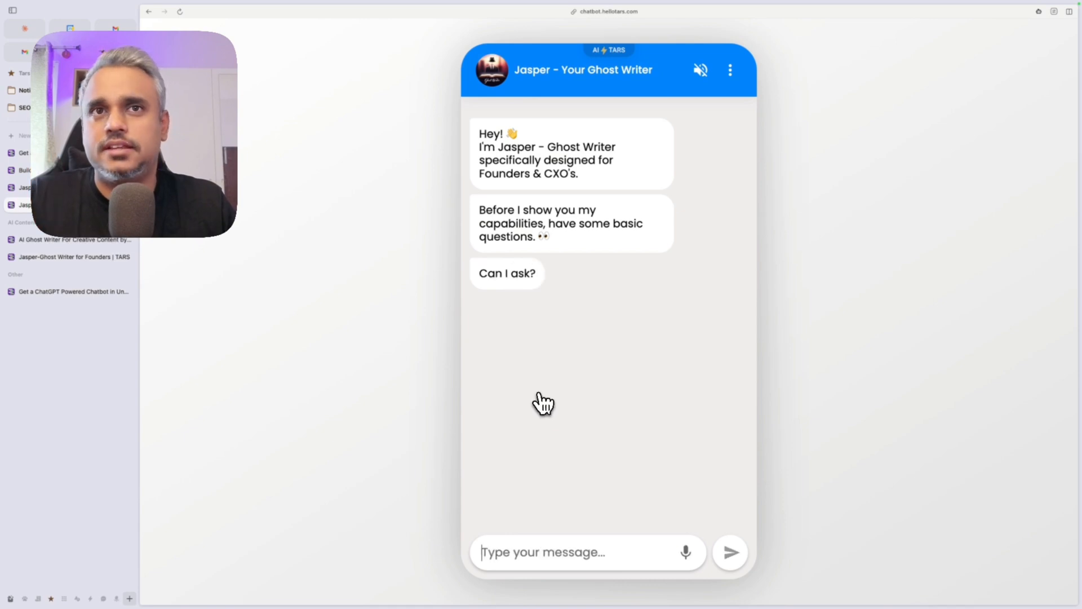
click(522, 560)
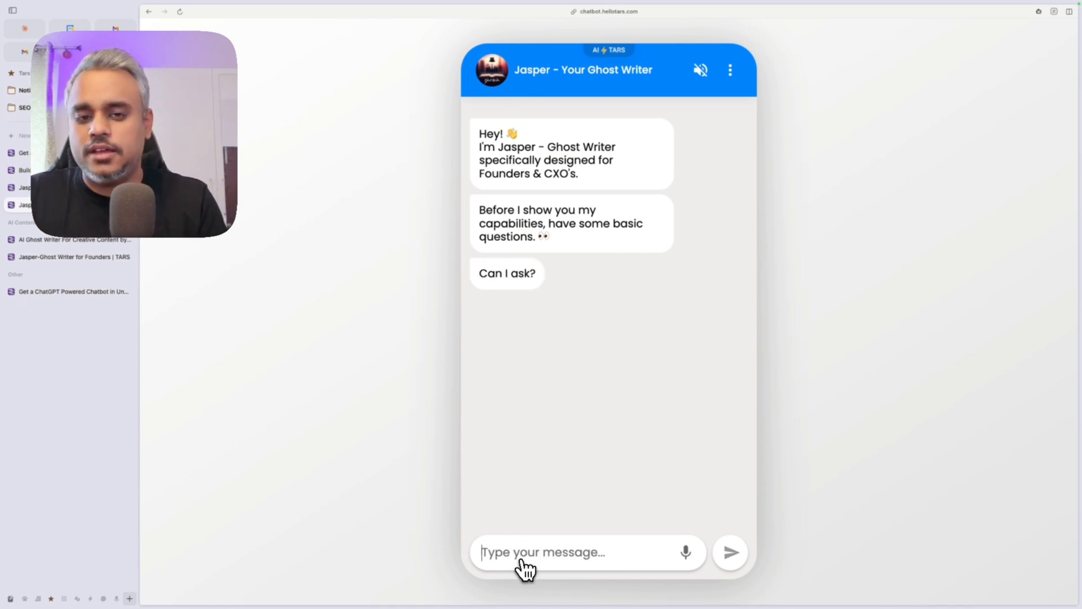
text(Yeah sure)
key(Return)
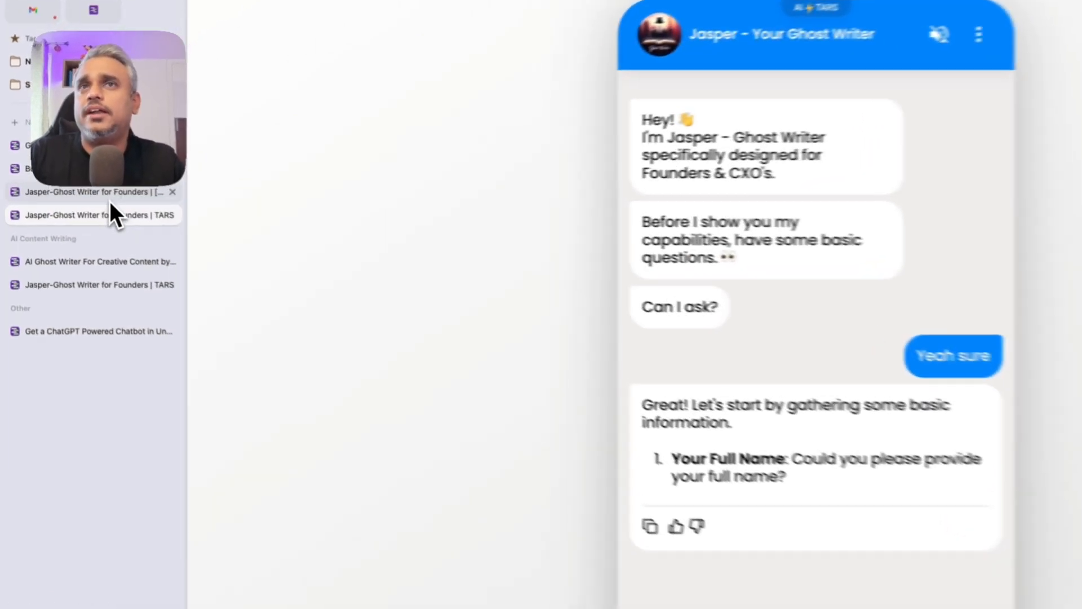
click(82, 192)
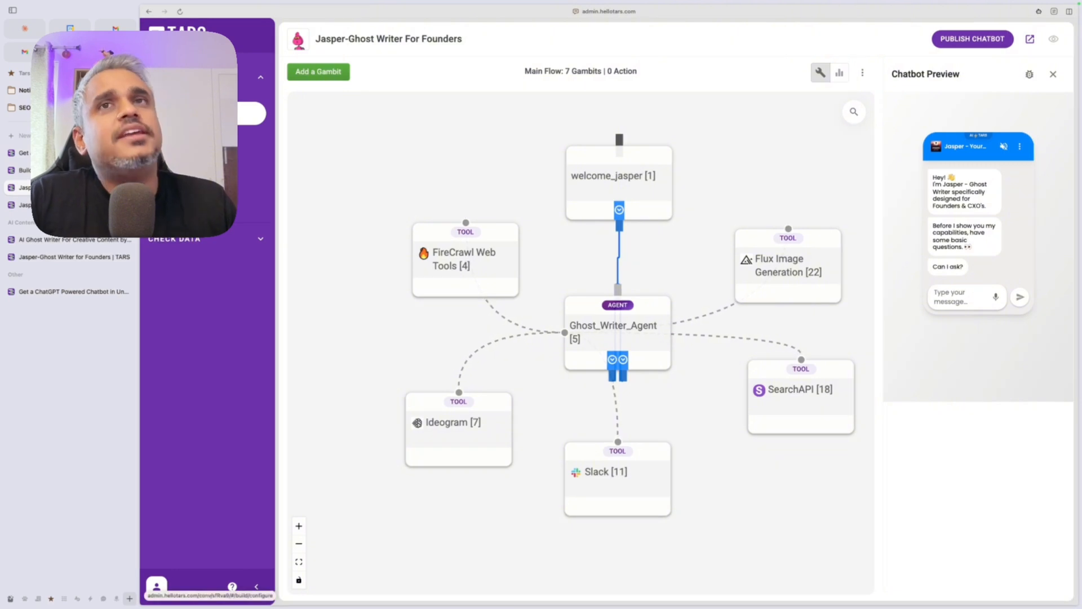
click(197, 148)
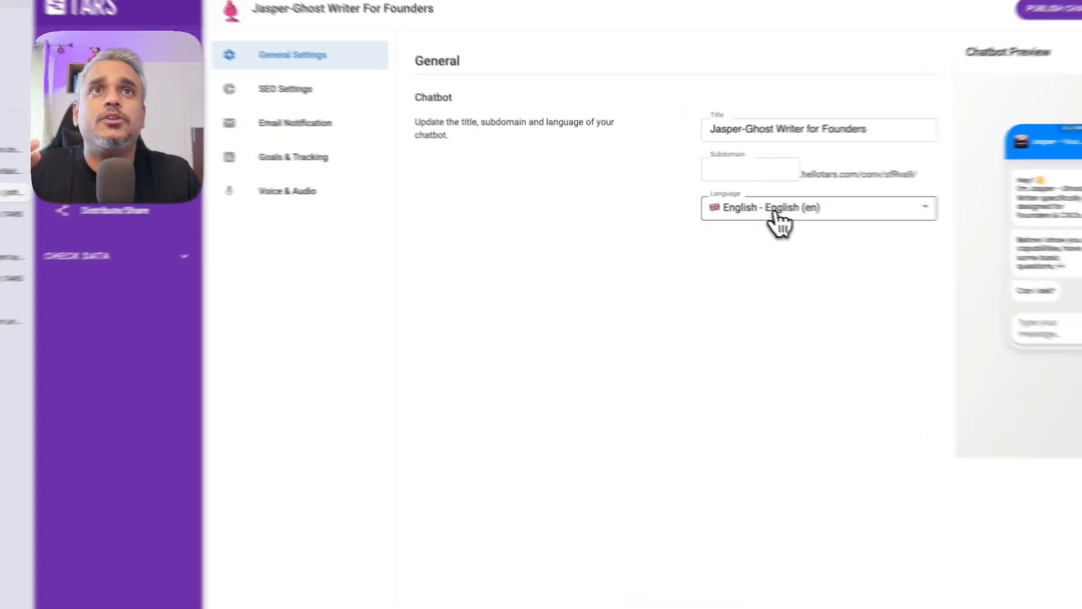
click(732, 202)
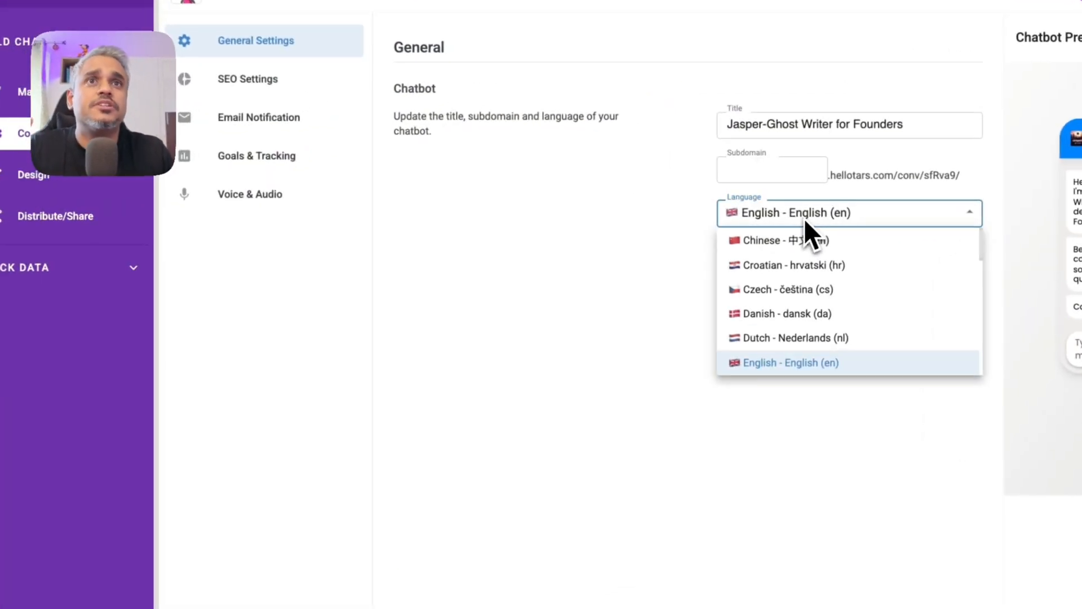
click(594, 299)
click(180, 209)
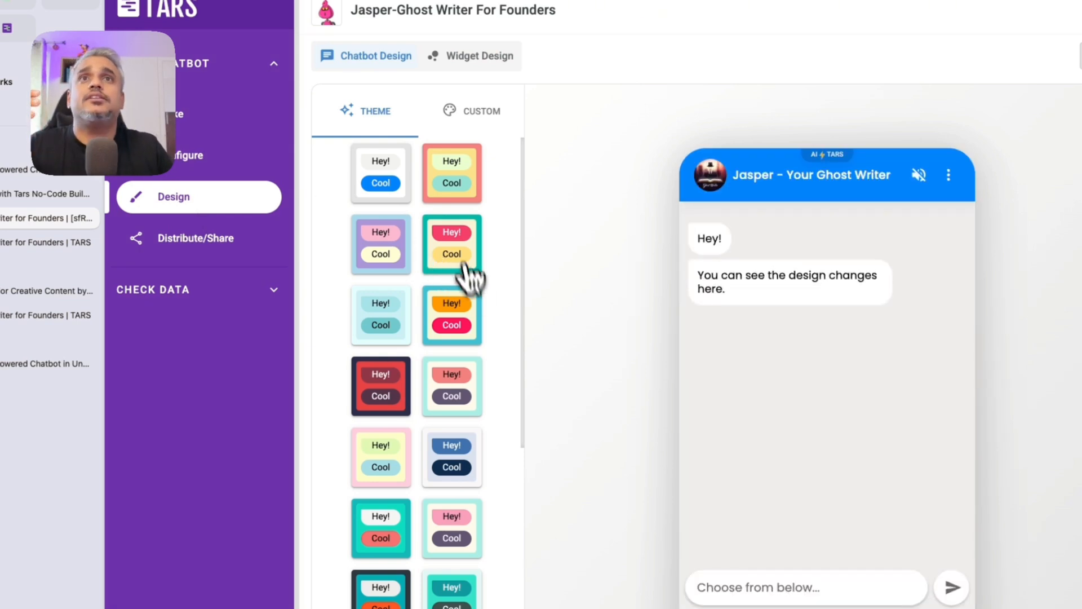
click(463, 116)
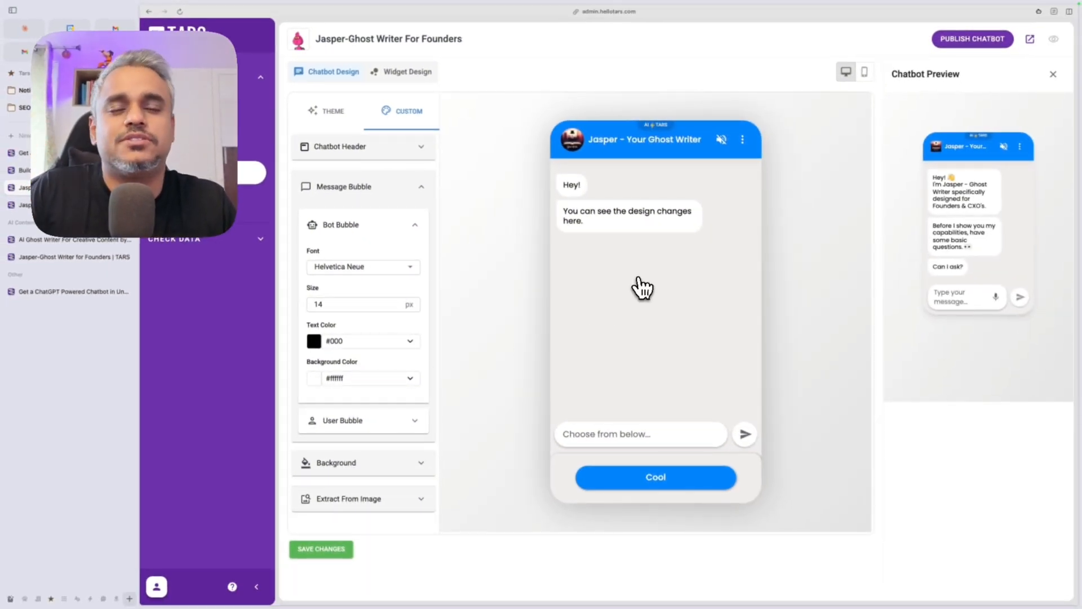
click(203, 210)
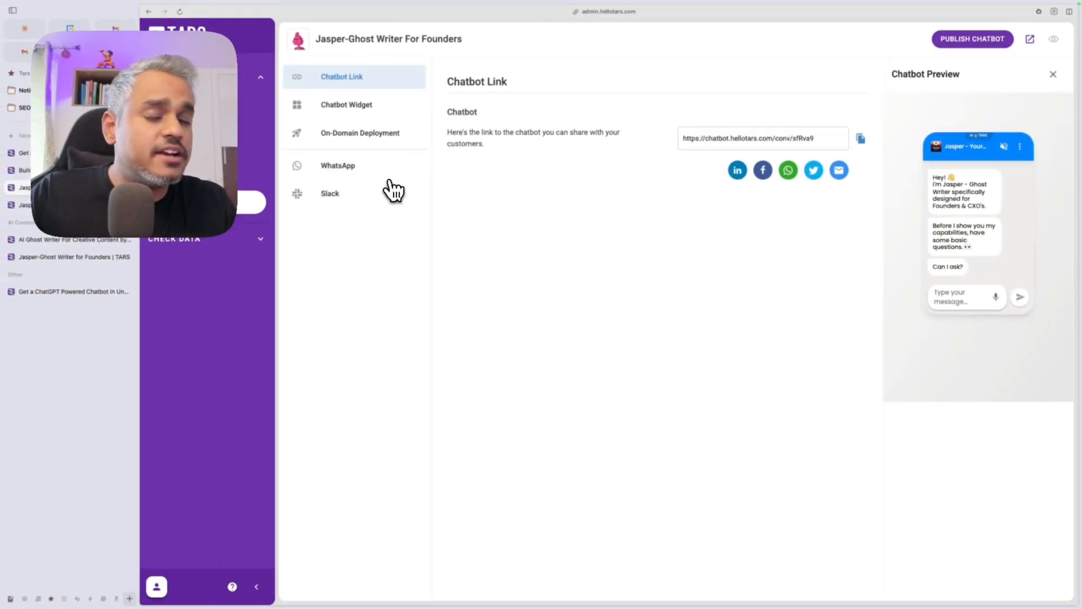
click(366, 141)
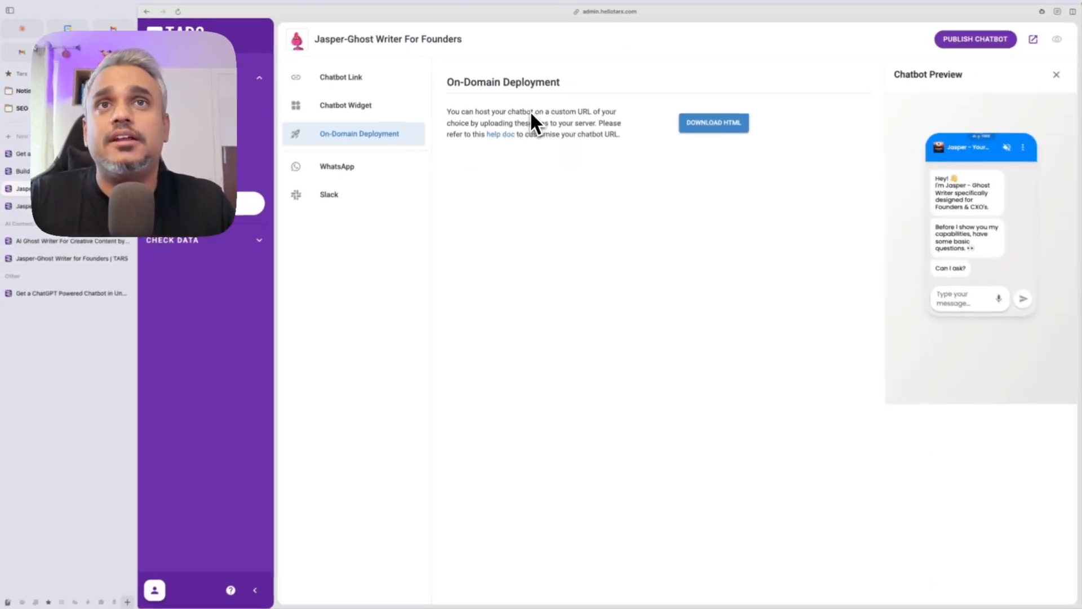
click(226, 118)
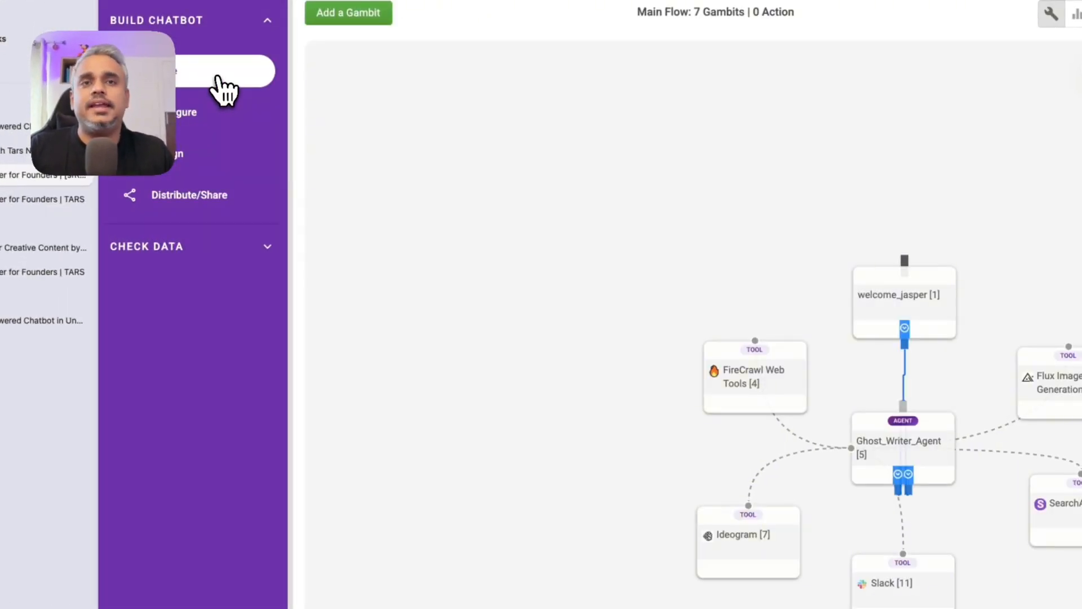
Step: Center all flow nodes on the canvas, then switch to the AI Ghost Writer page
scroll(658, 391, down, 5)
scroll(658, 391, up, 5)
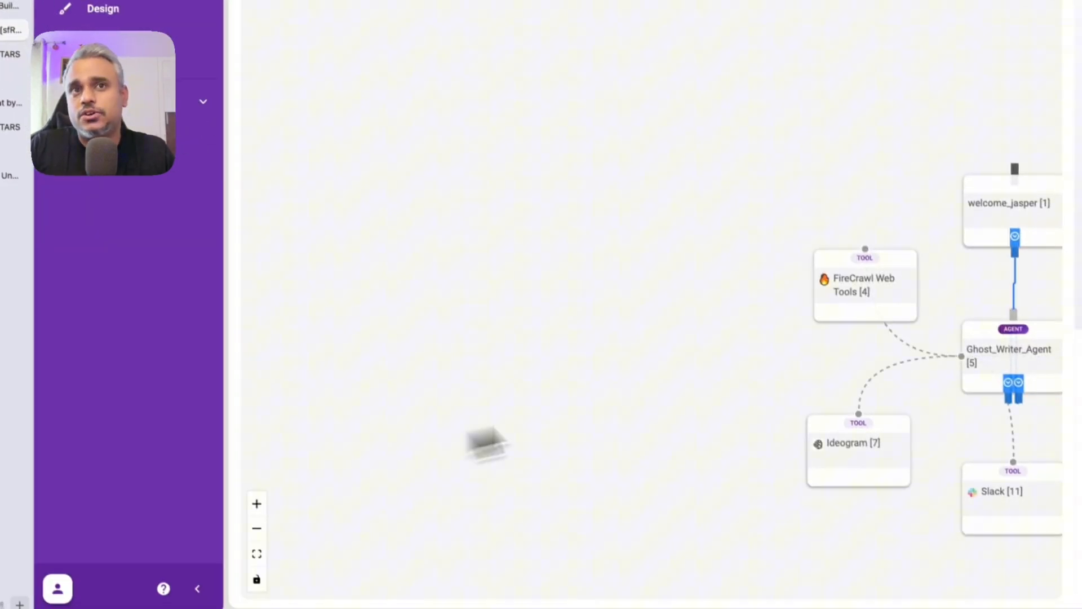
drag(854, 377, 463, 317)
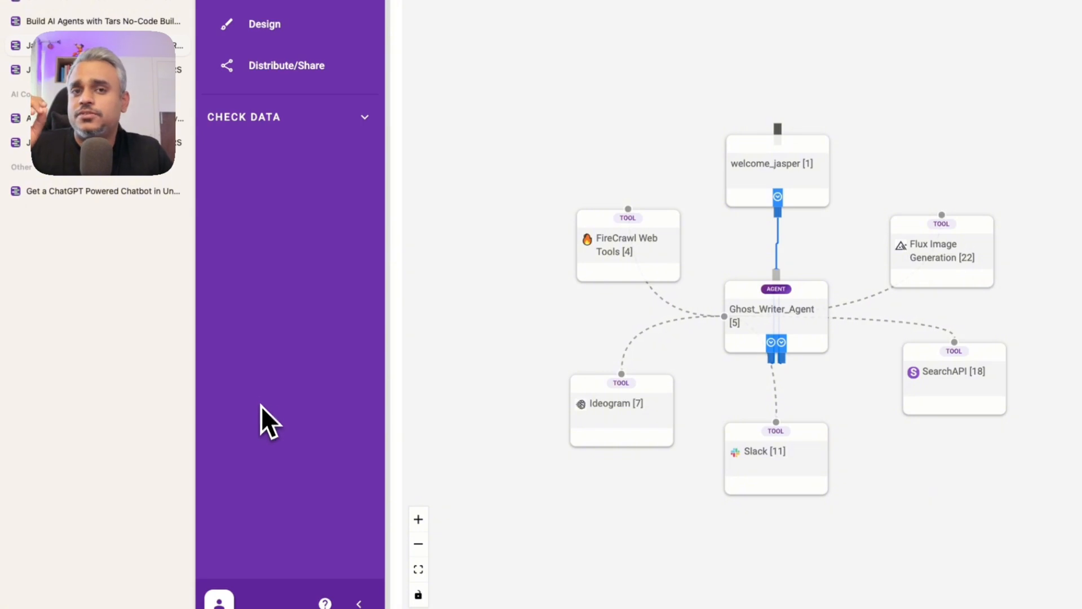
click(115, 241)
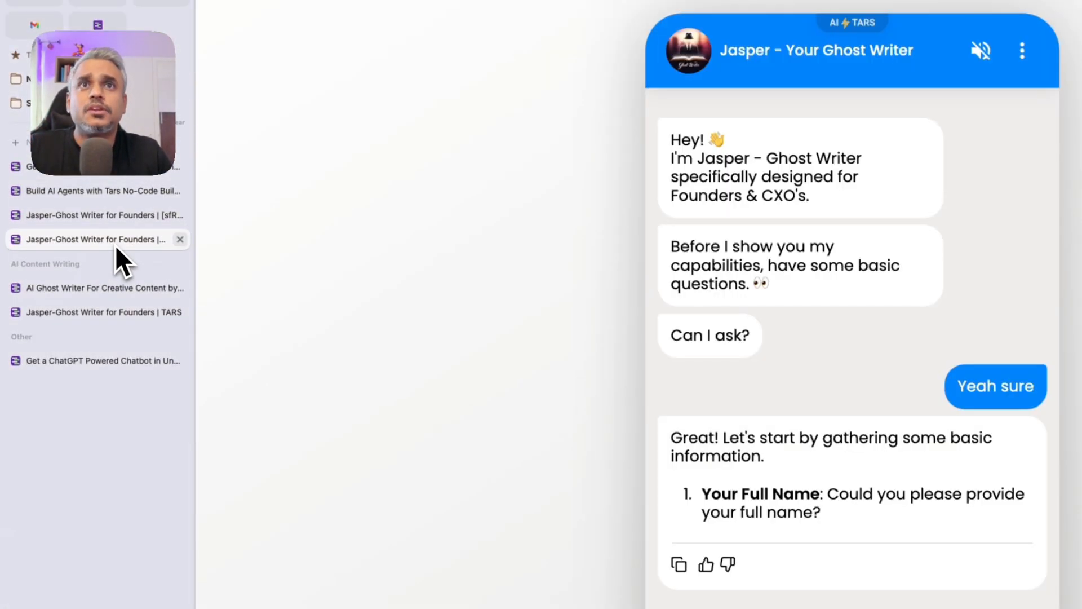
click(92, 285)
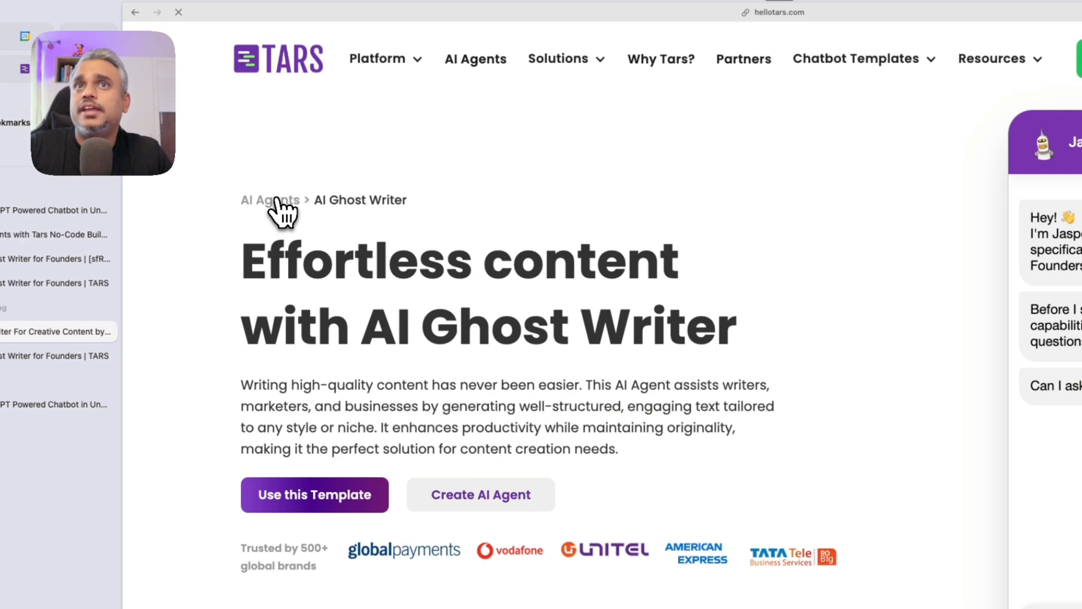
Step: Browse the AI Agent Marketplace and view Hacker News Digest before returning to AI Ghost Writer
click(276, 210)
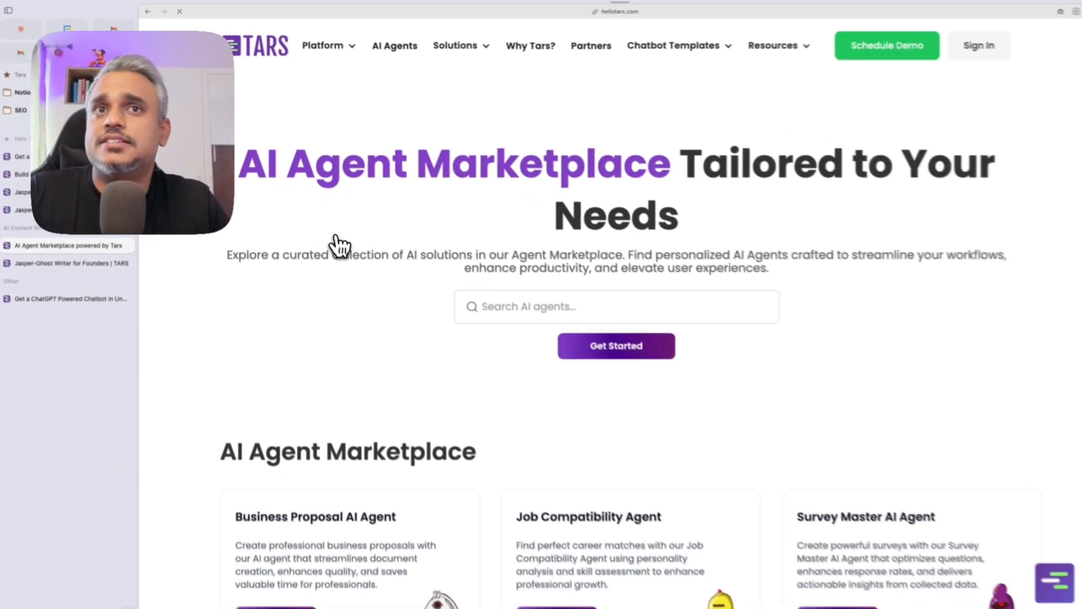
scroll(528, 366, down, 5)
scroll(530, 387, down, 4)
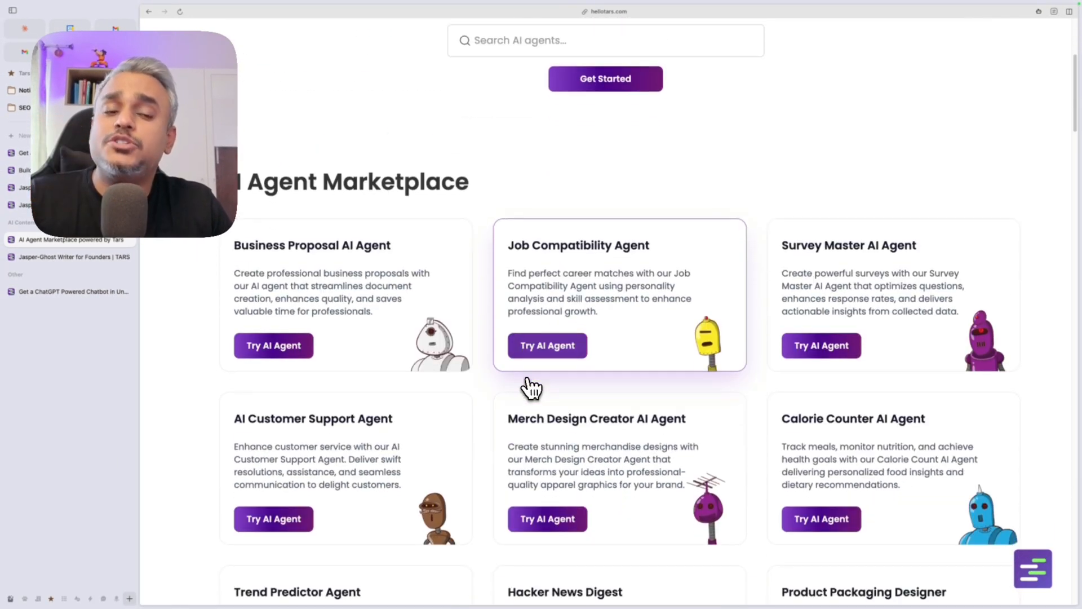
scroll(527, 387, down, 1)
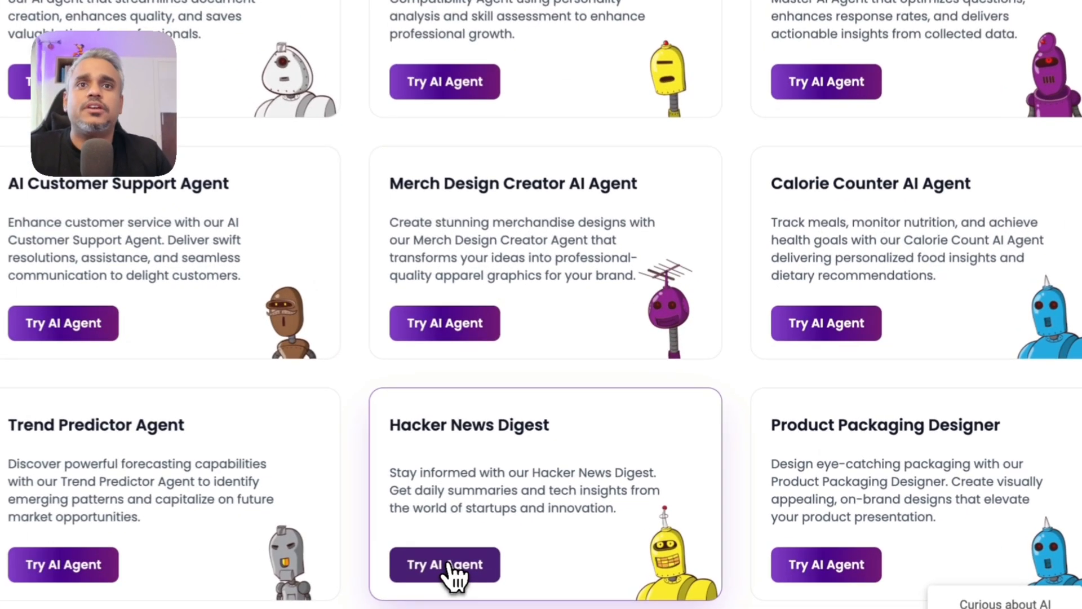
click(558, 438)
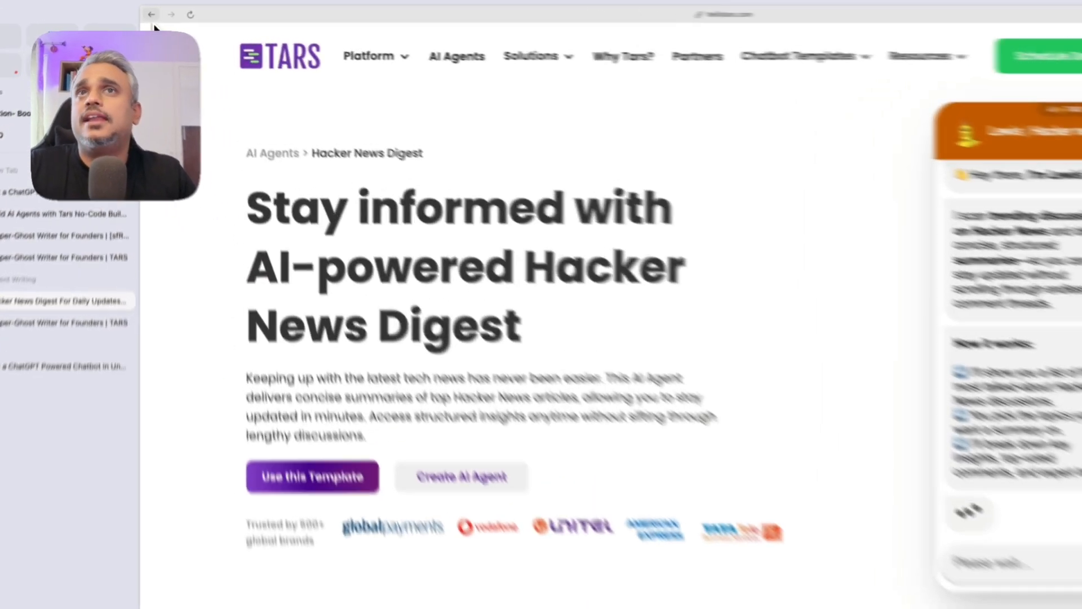
click(150, 13)
click(149, 13)
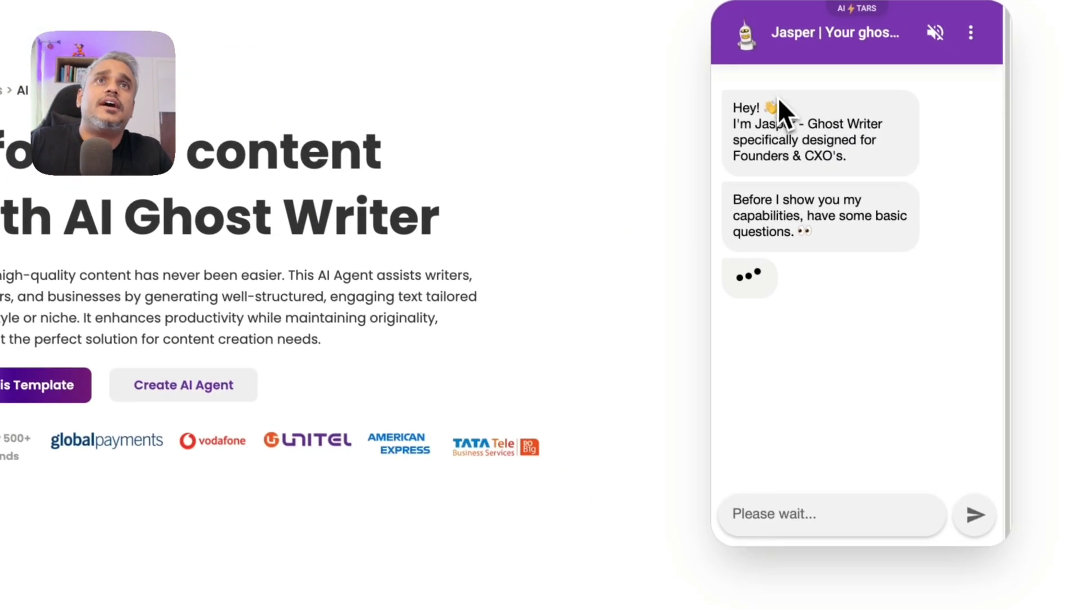
Step: Reply 'Yes' to Jasper in the embedded chat widget
click(790, 515)
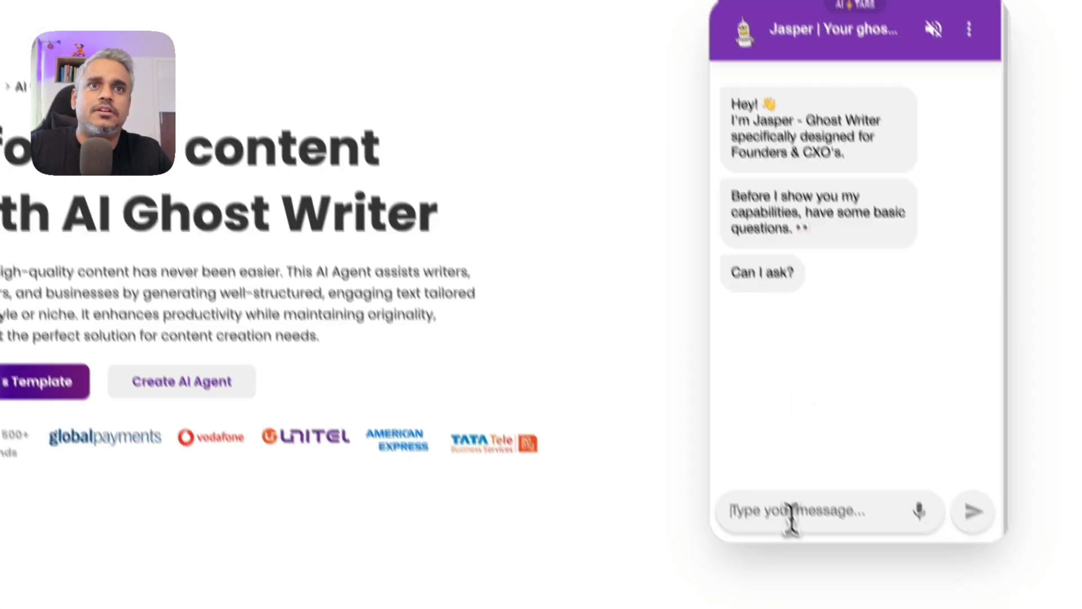
text(Yes)
key(Return)
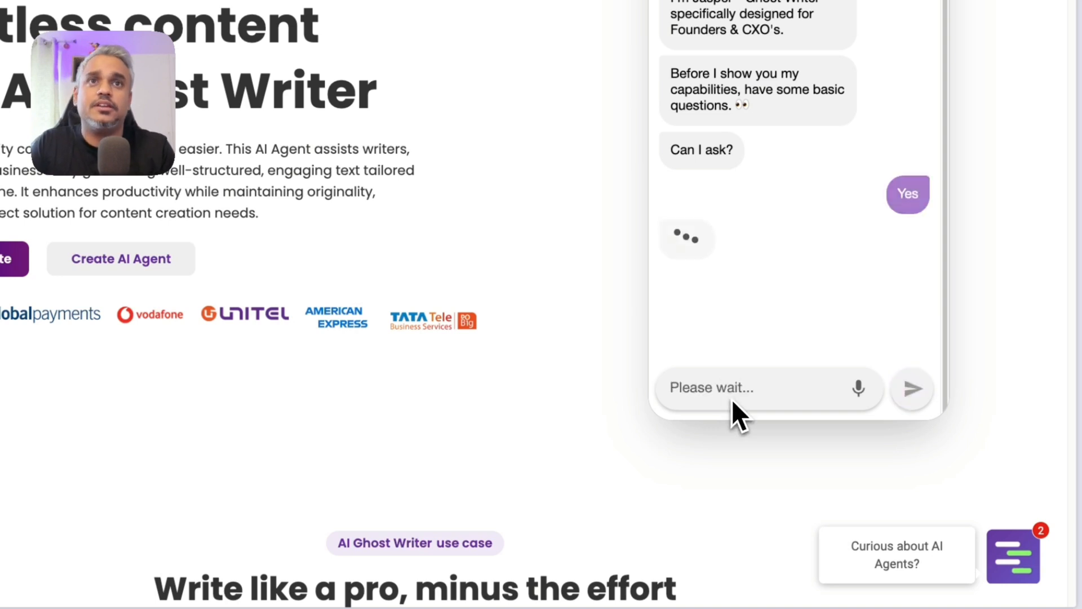